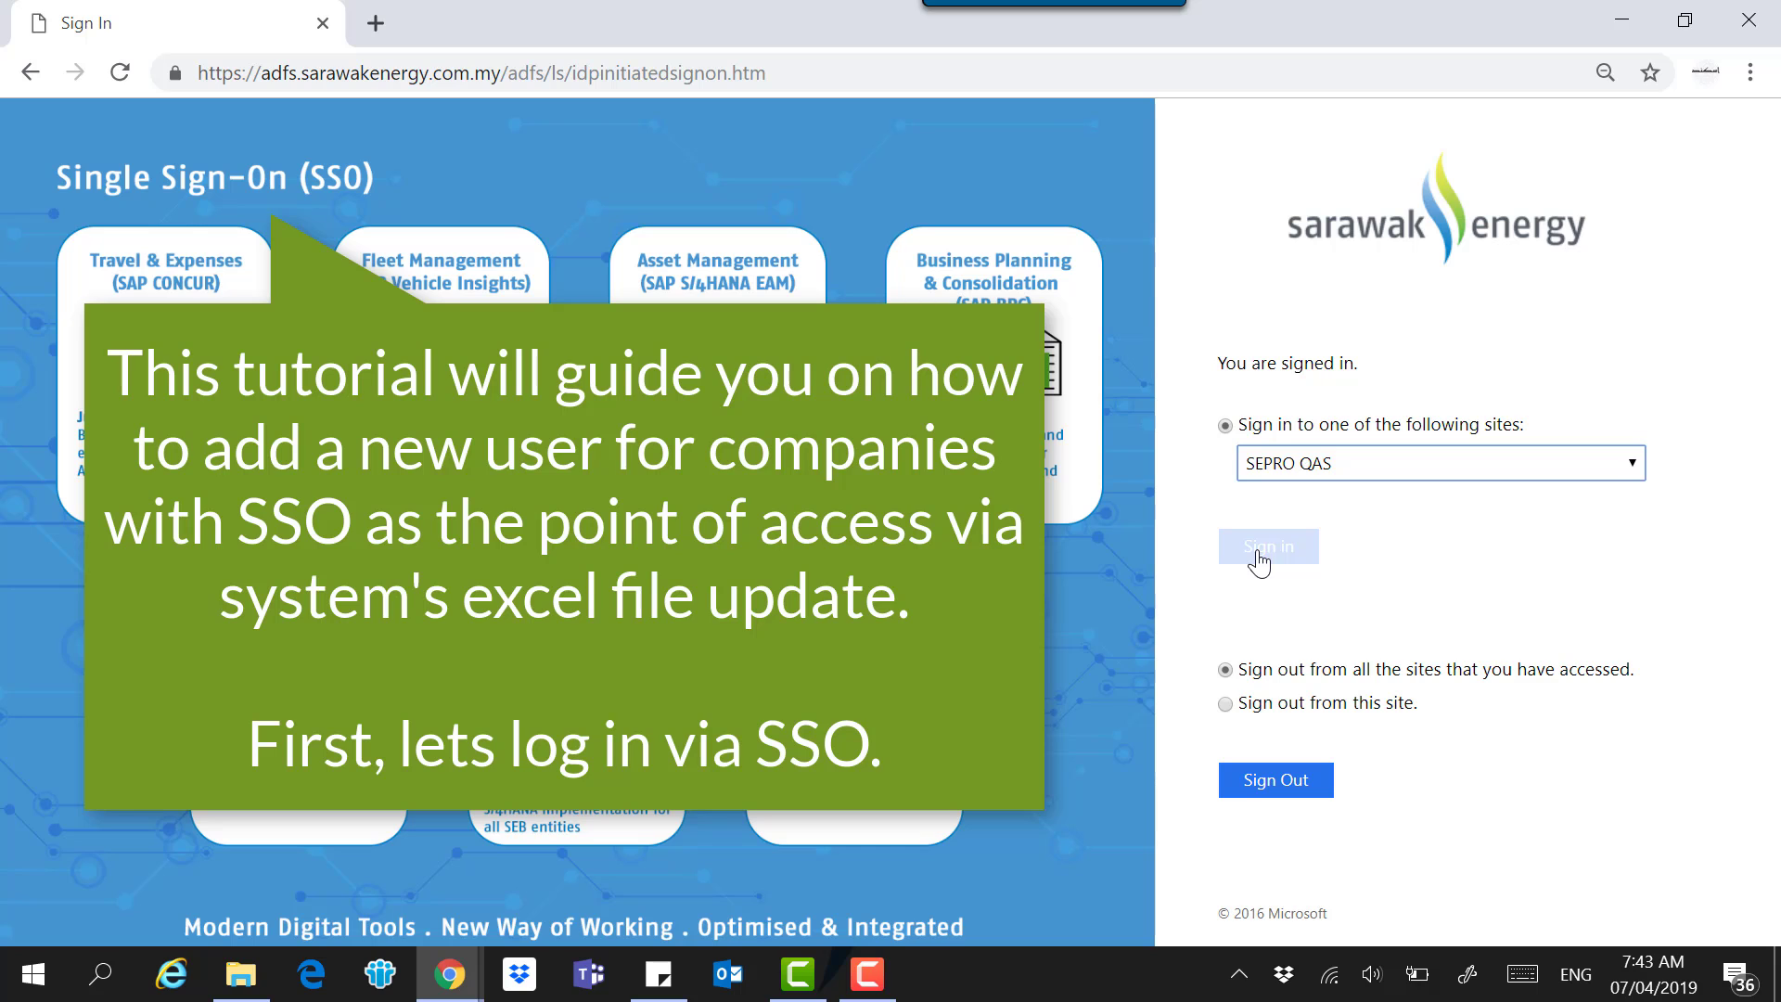
# Sign in to the SEPRO QAS site through Sarawak Energy SSO with the AD account.
pyautogui.click(1259, 557)
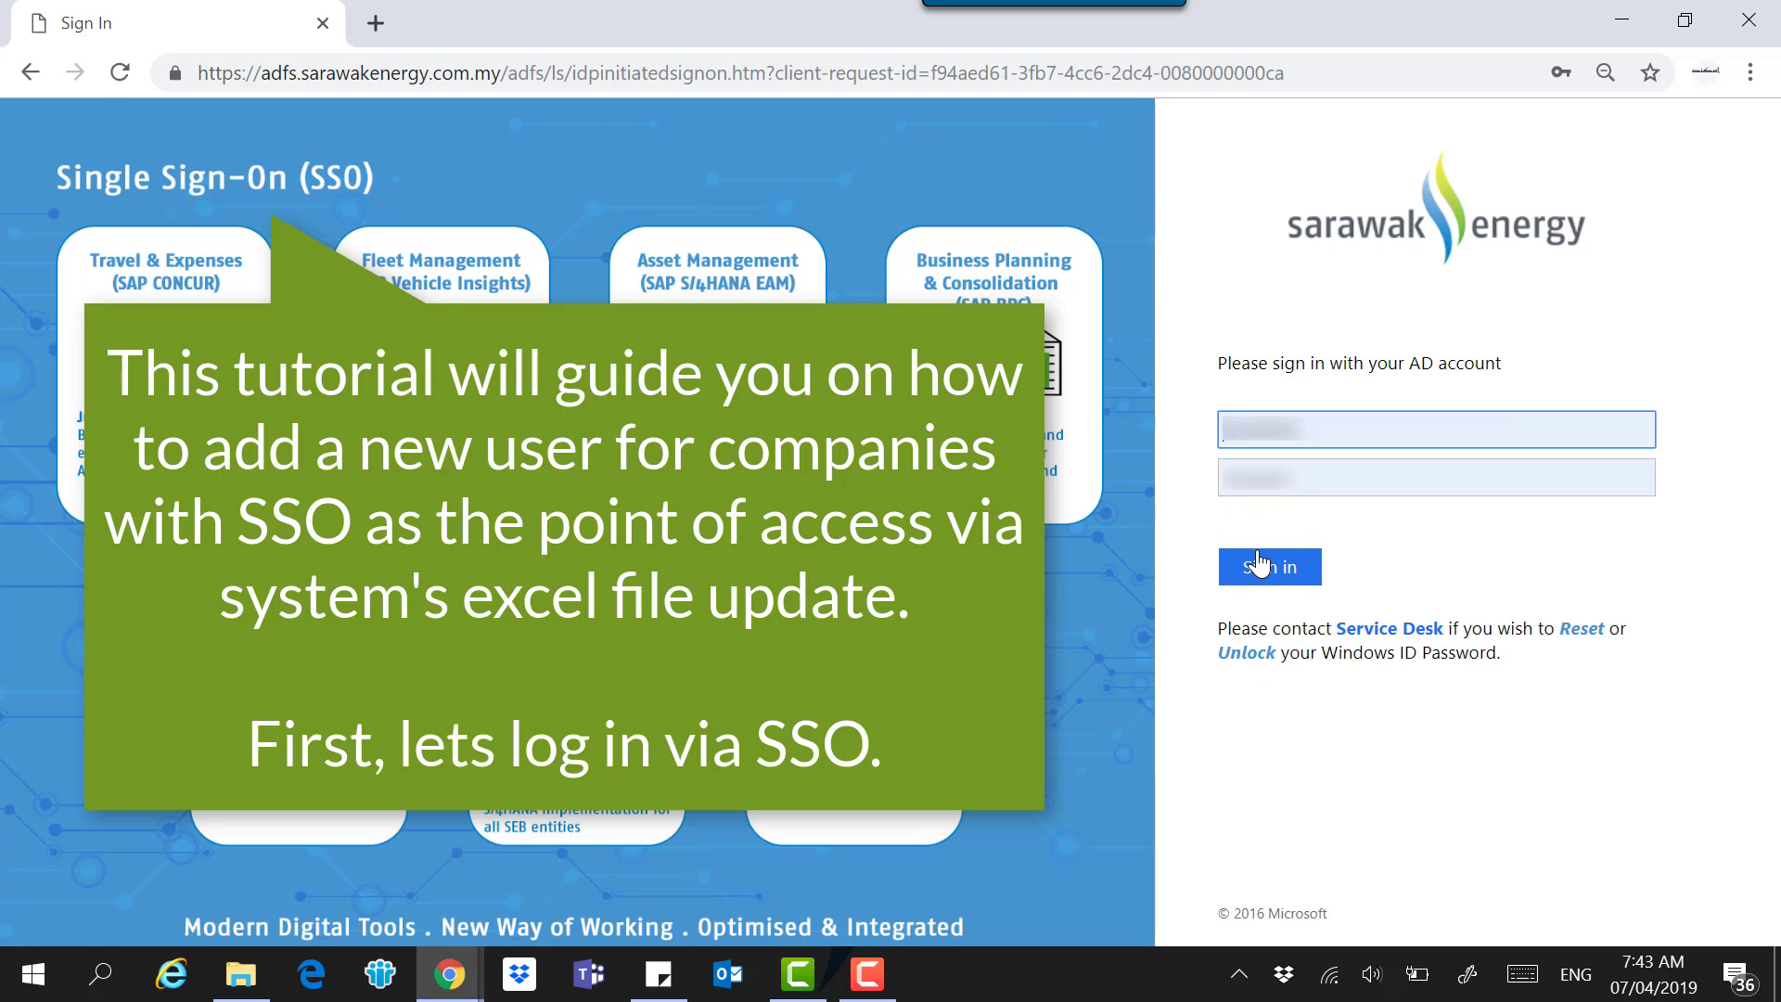
pyautogui.click(1261, 566)
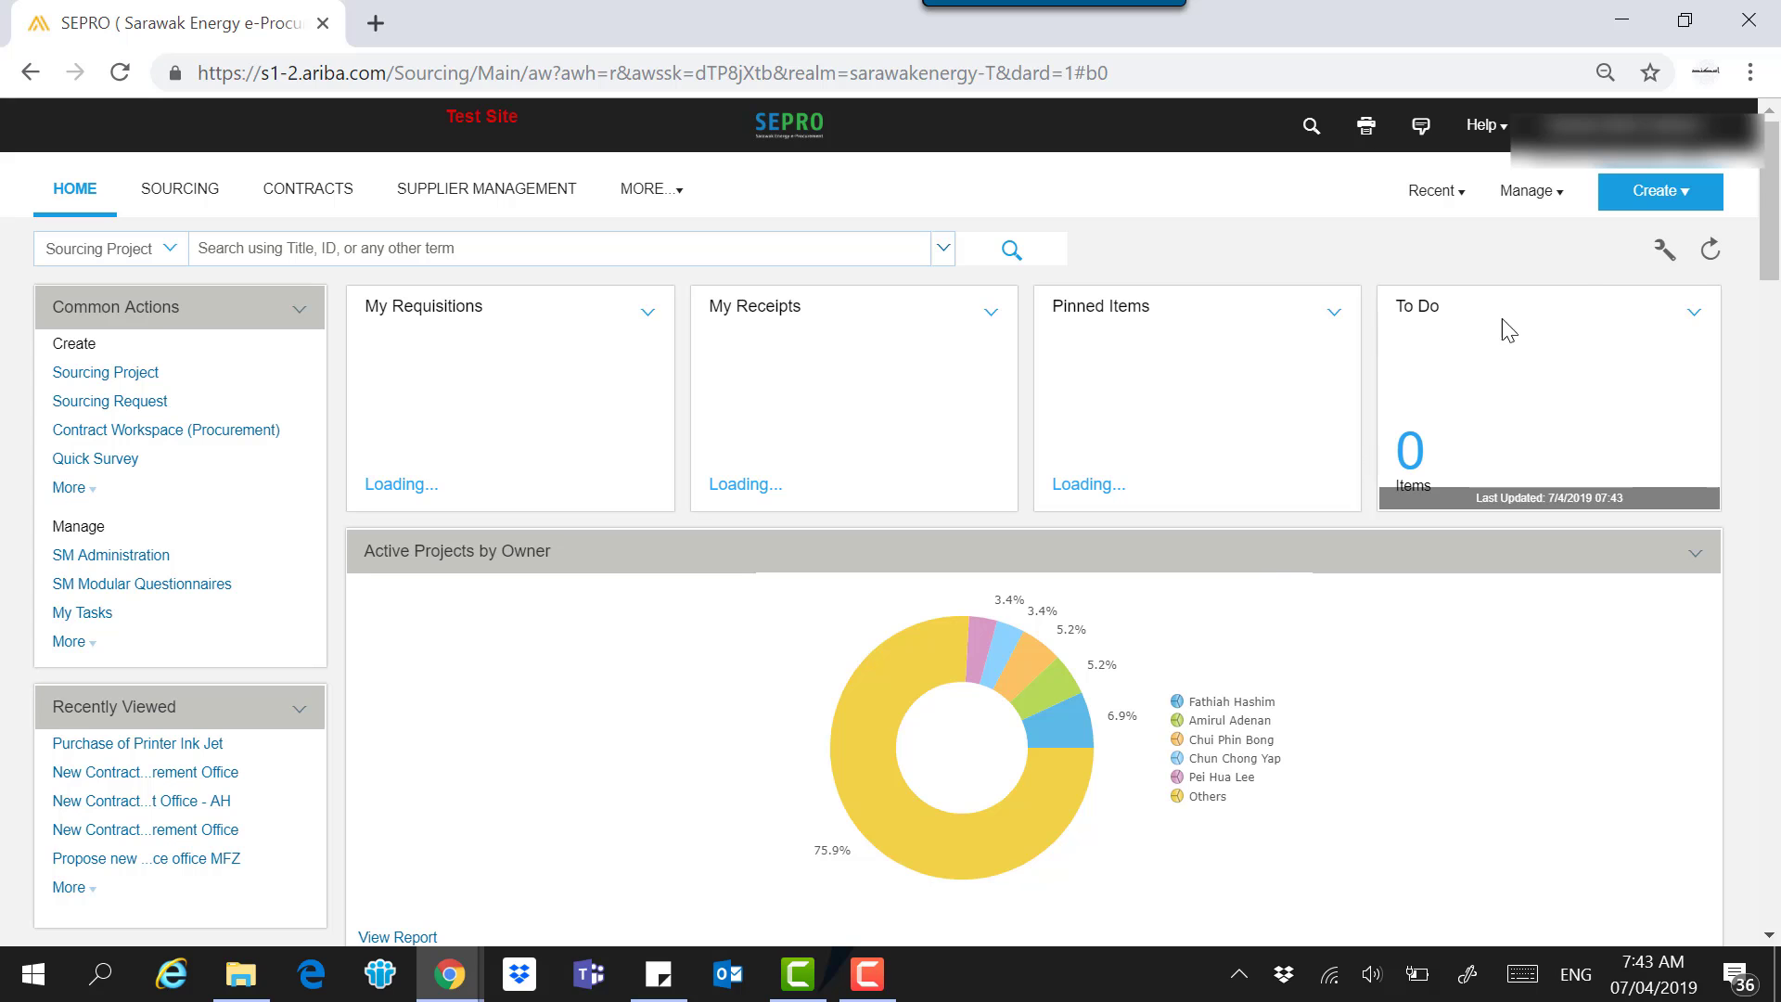
# Go to Manage > Core Administration > Site Manager > Data Import/Export.
pyautogui.click(1530, 192)
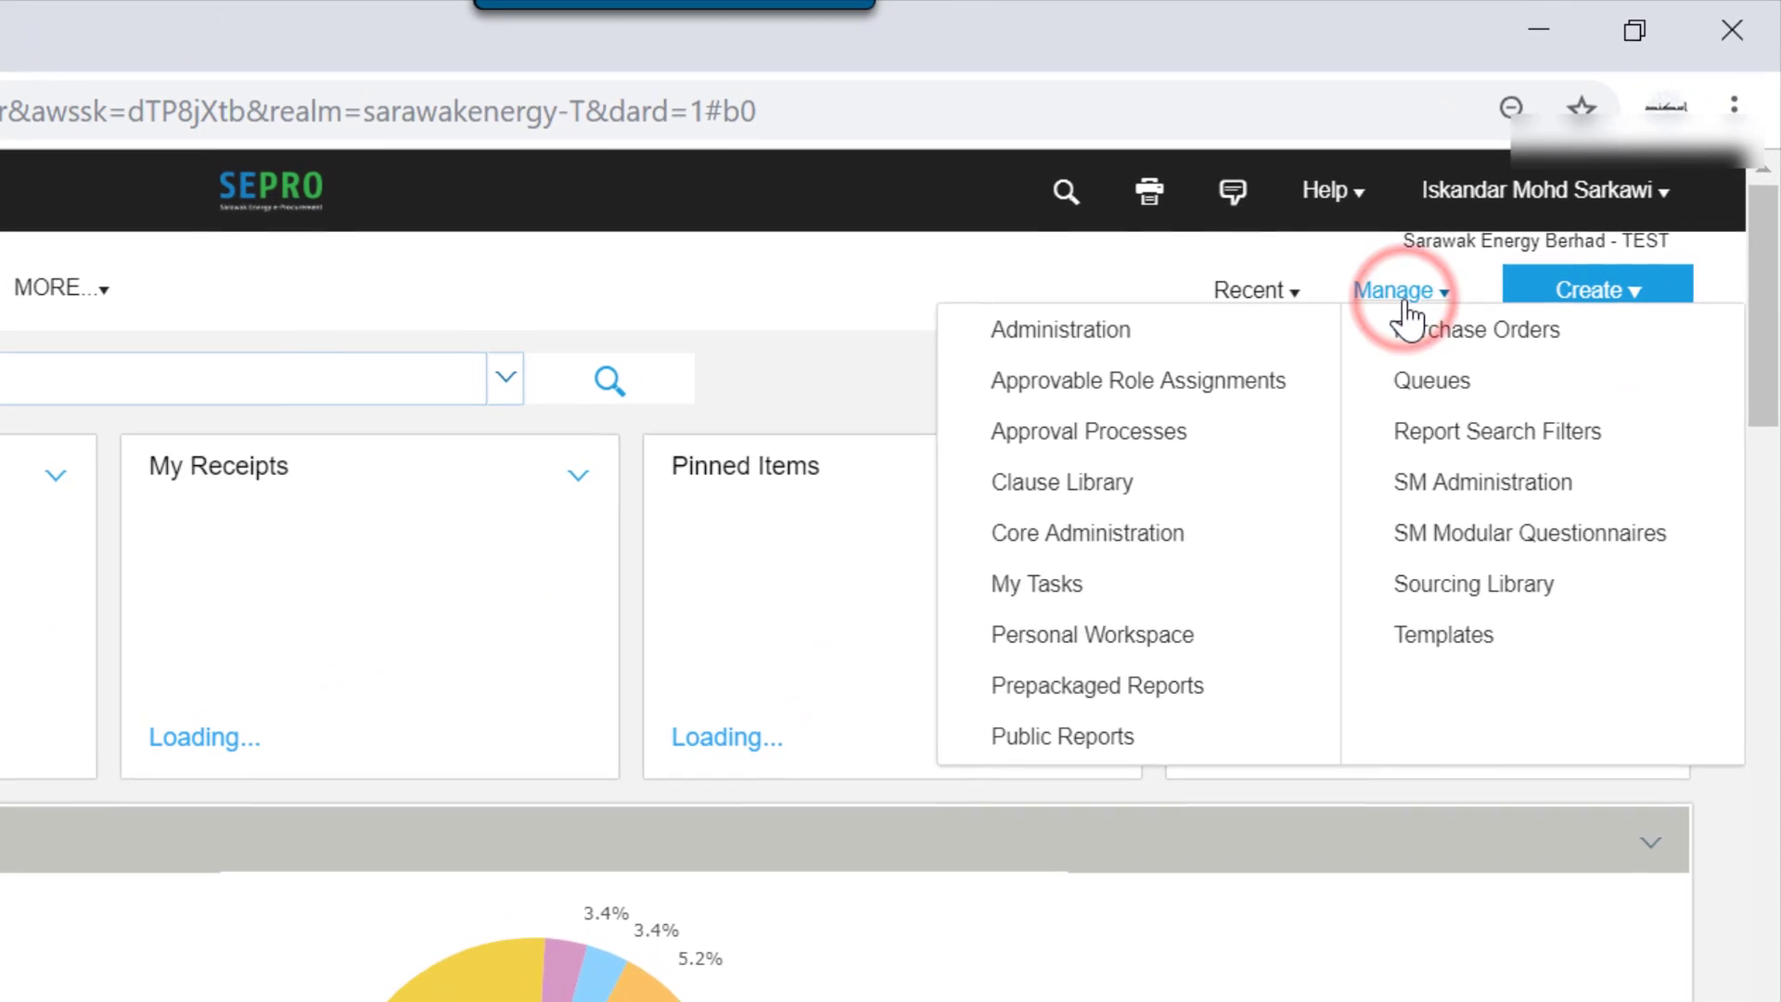
pyautogui.click(1133, 534)
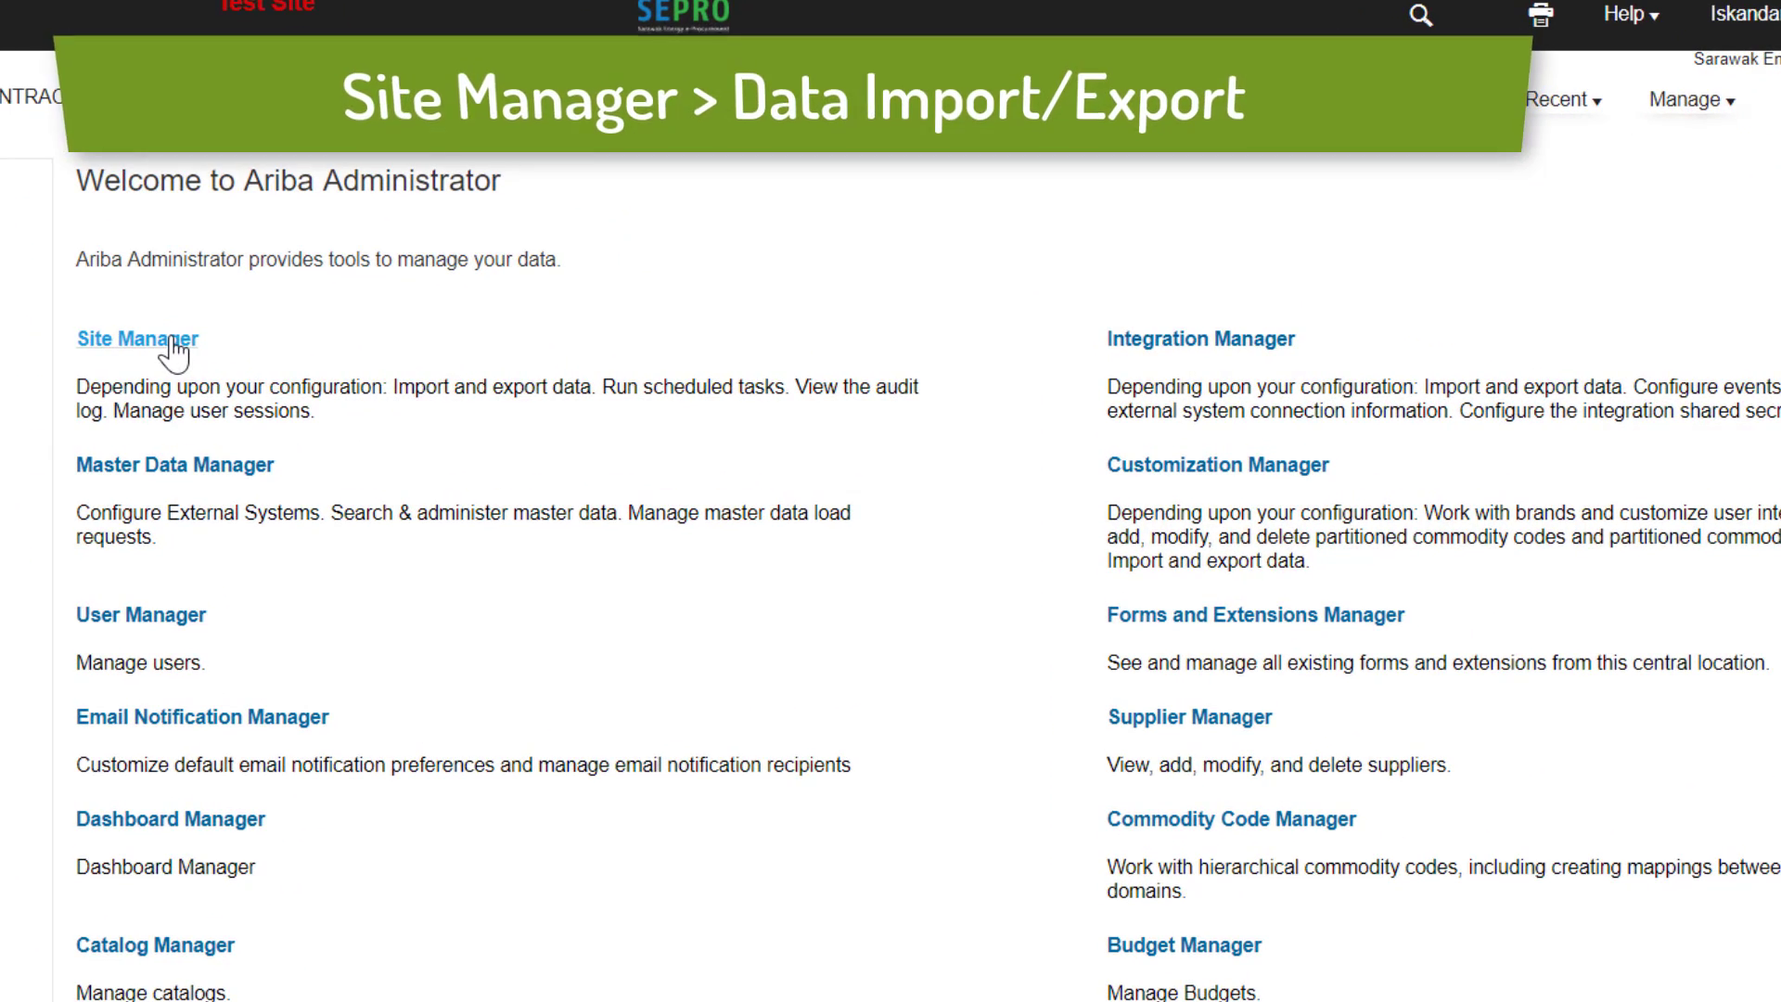
pyautogui.click(171, 341)
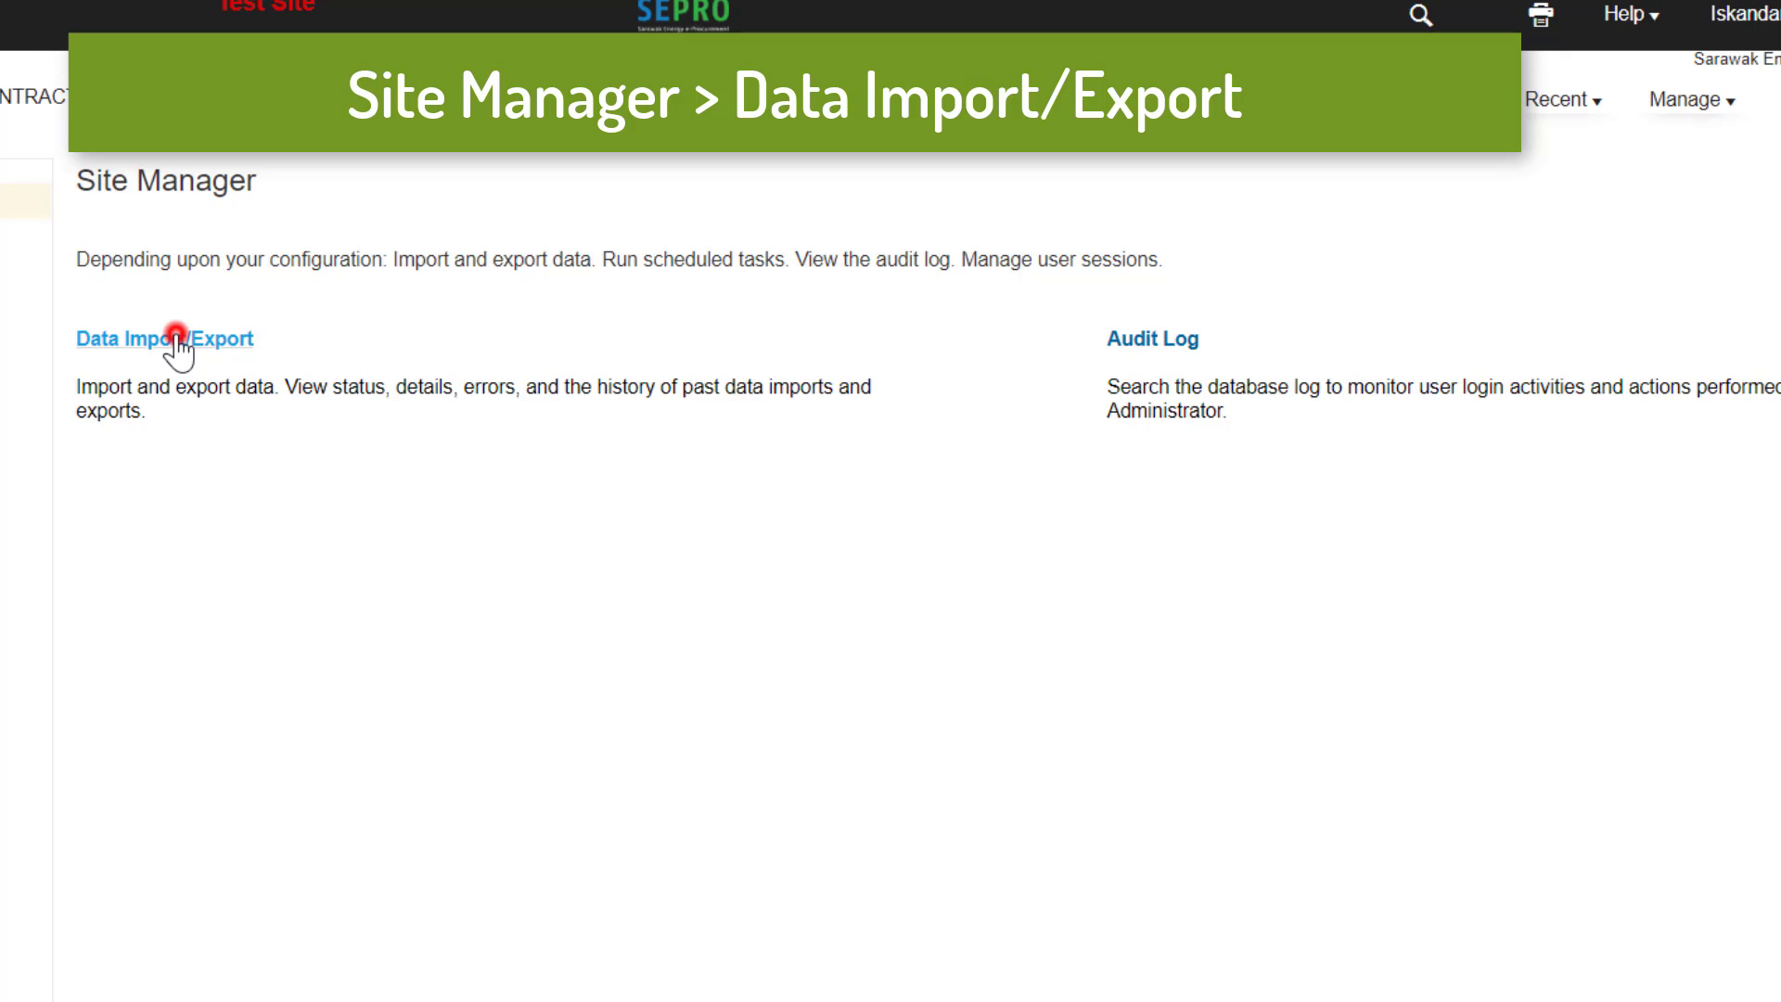
pyautogui.click(175, 337)
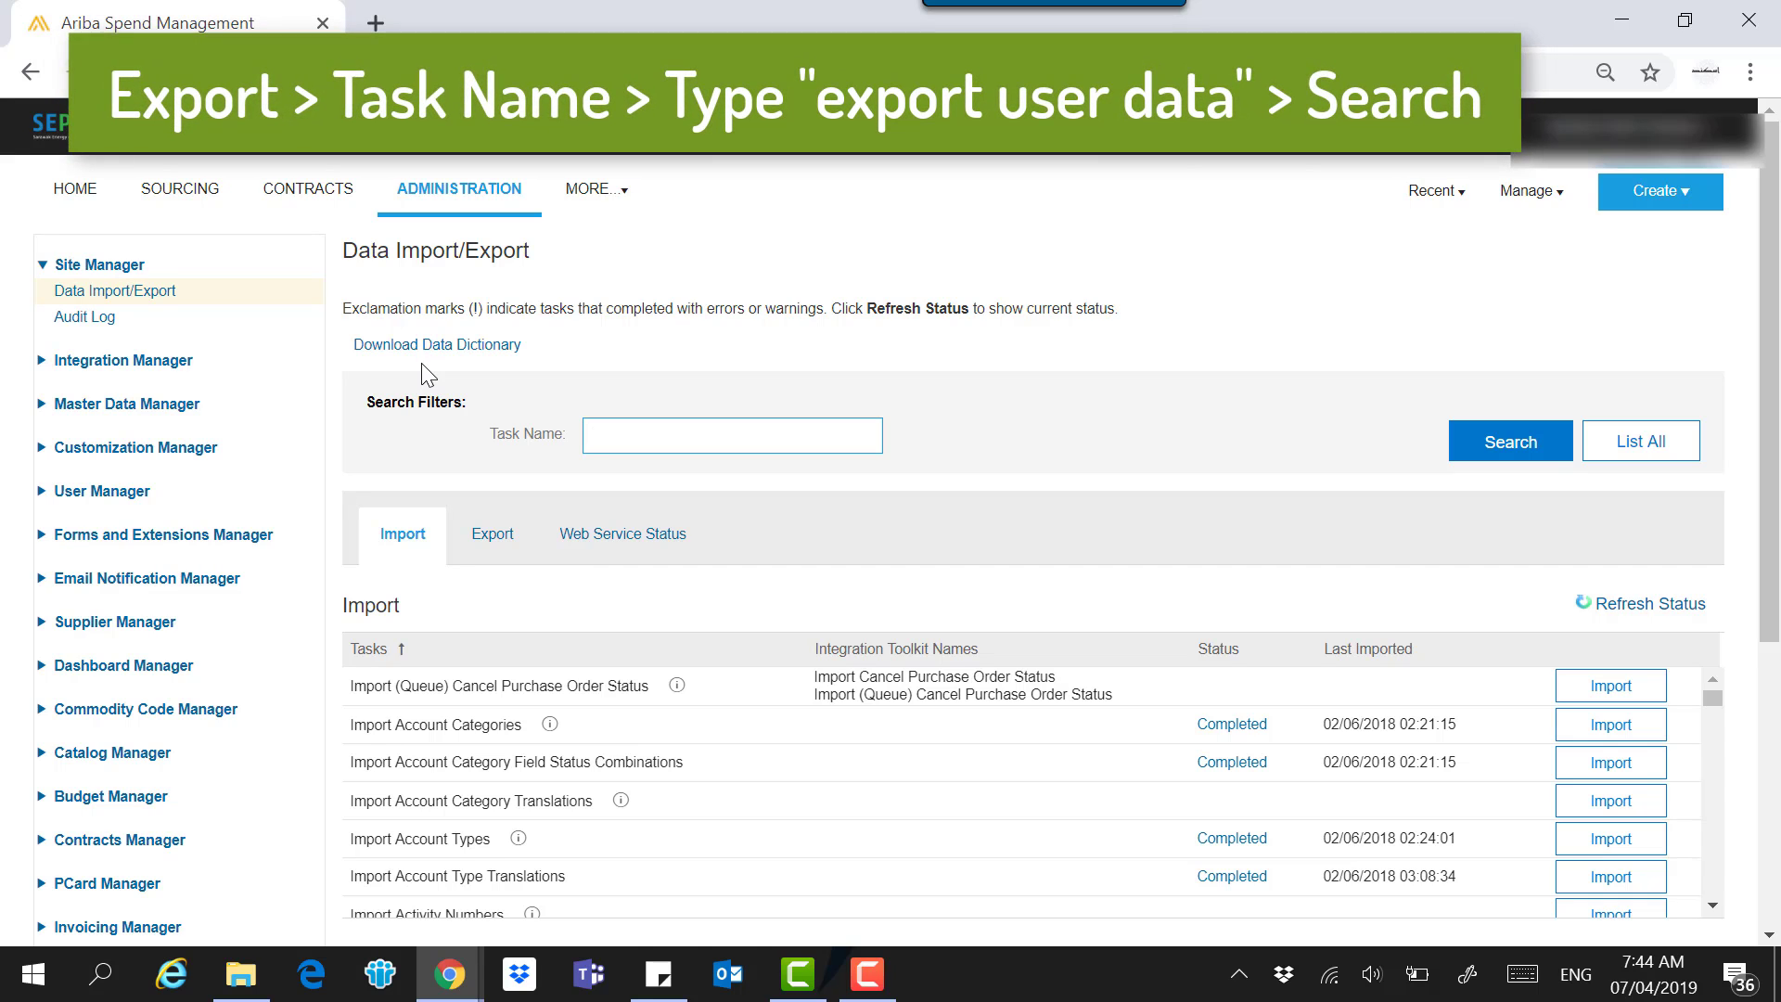
# Search the Export tab for 'Export' to find Export User Data (Consolidated File).
pyautogui.click(492, 537)
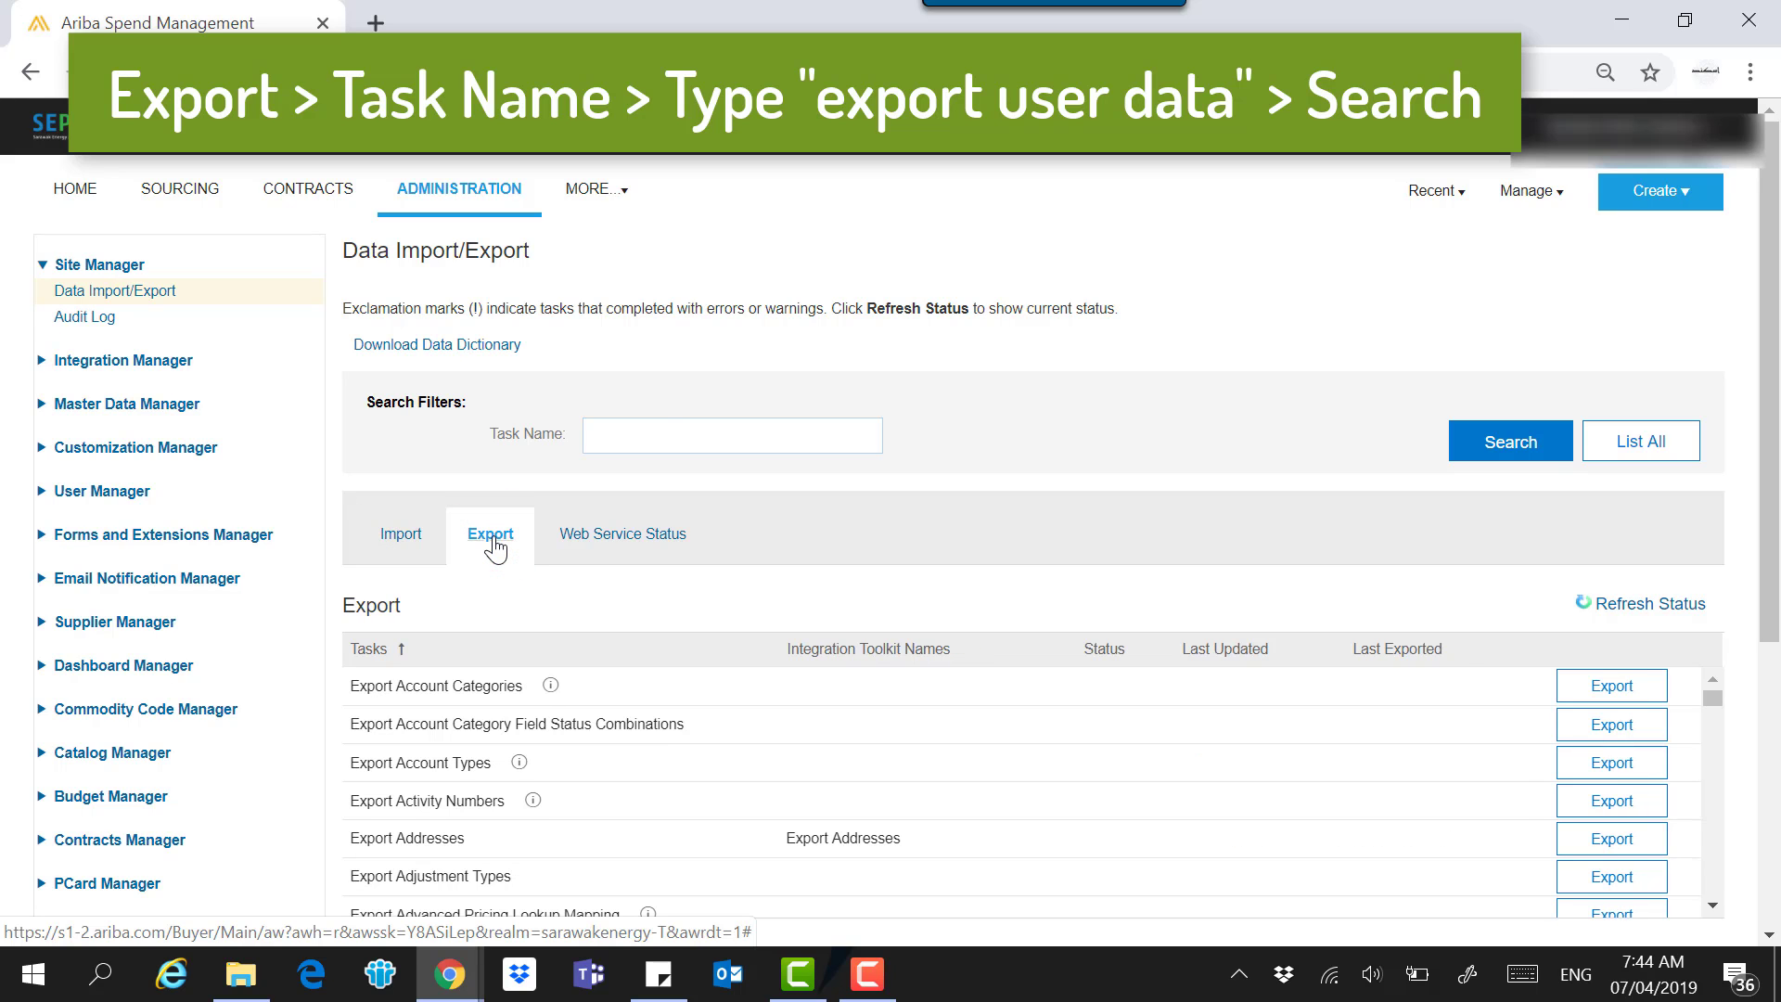
pyautogui.click(661, 435)
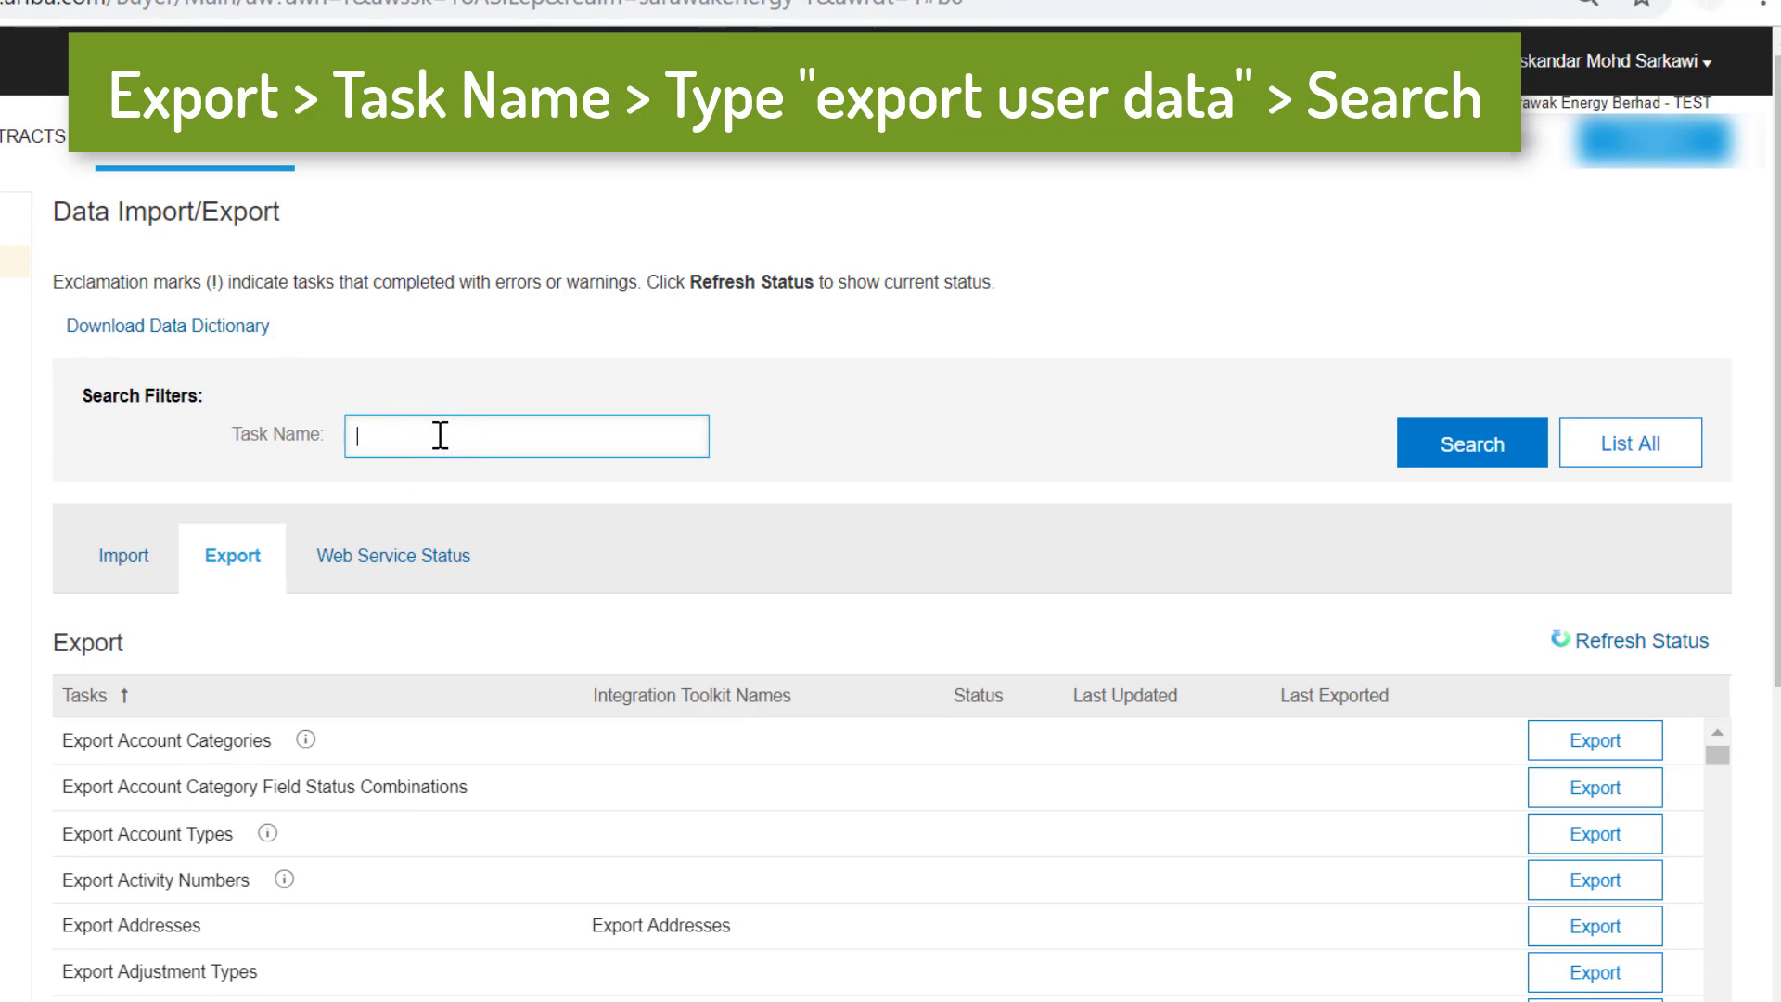
pyautogui.write('Export user data')
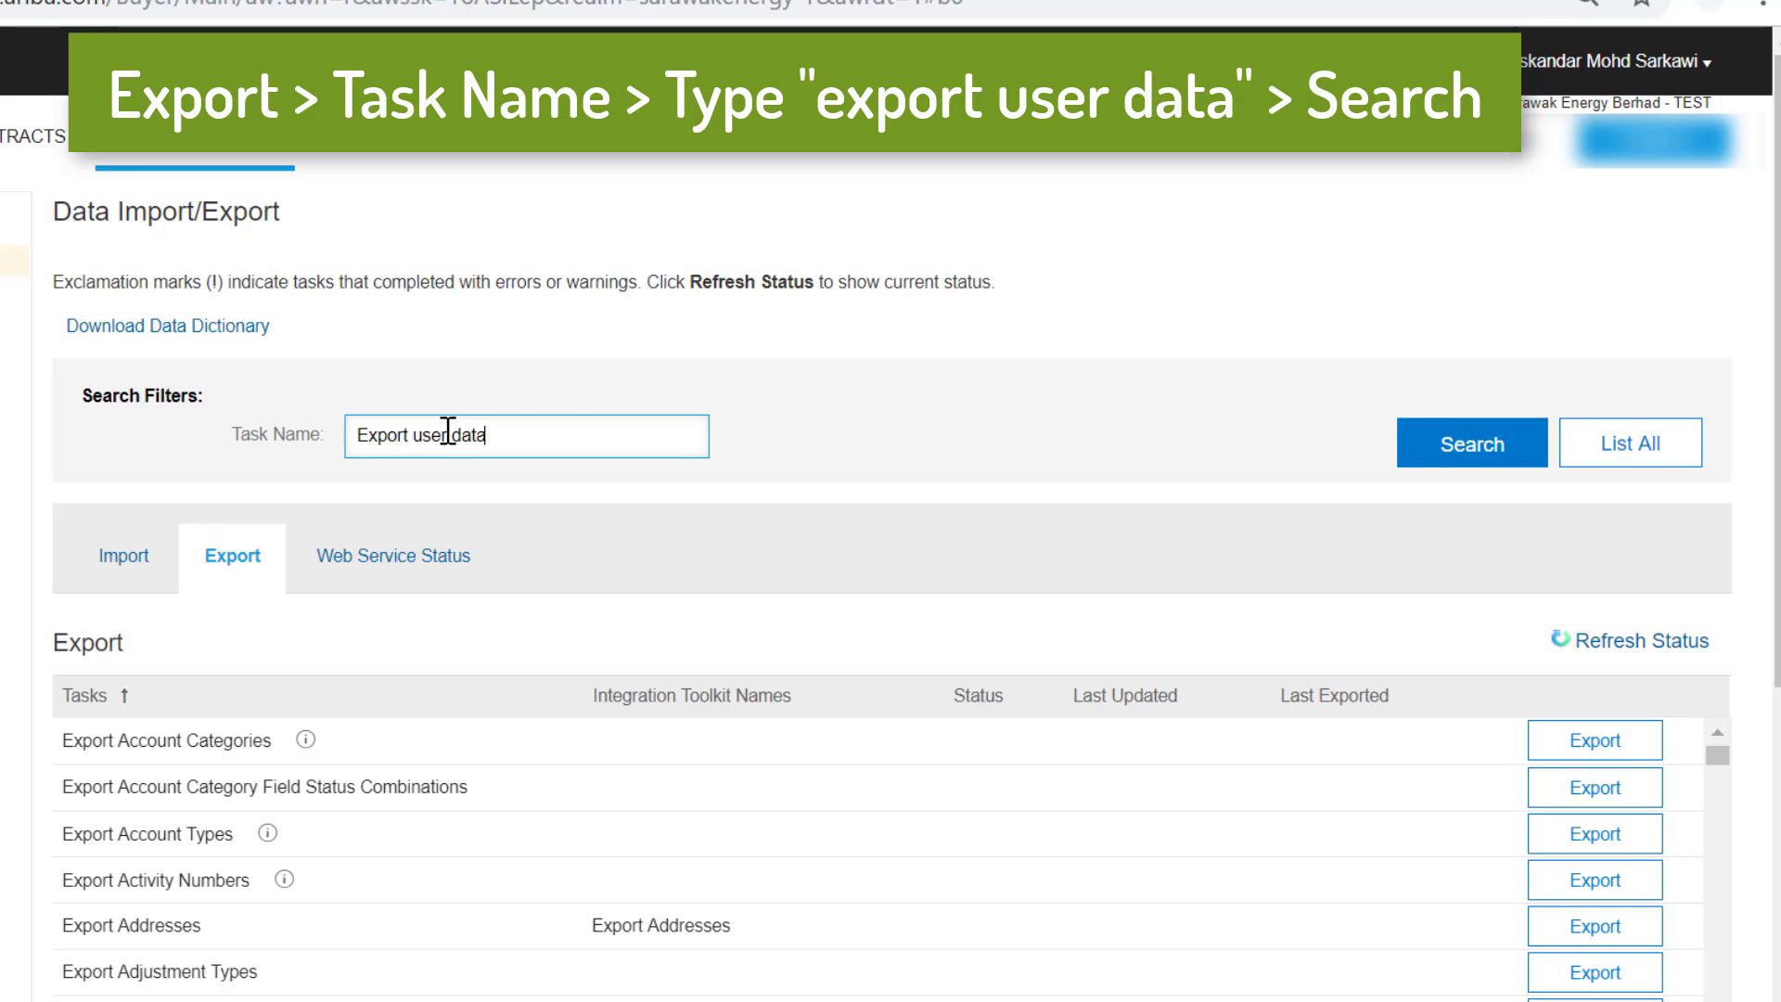
pyautogui.click(1482, 454)
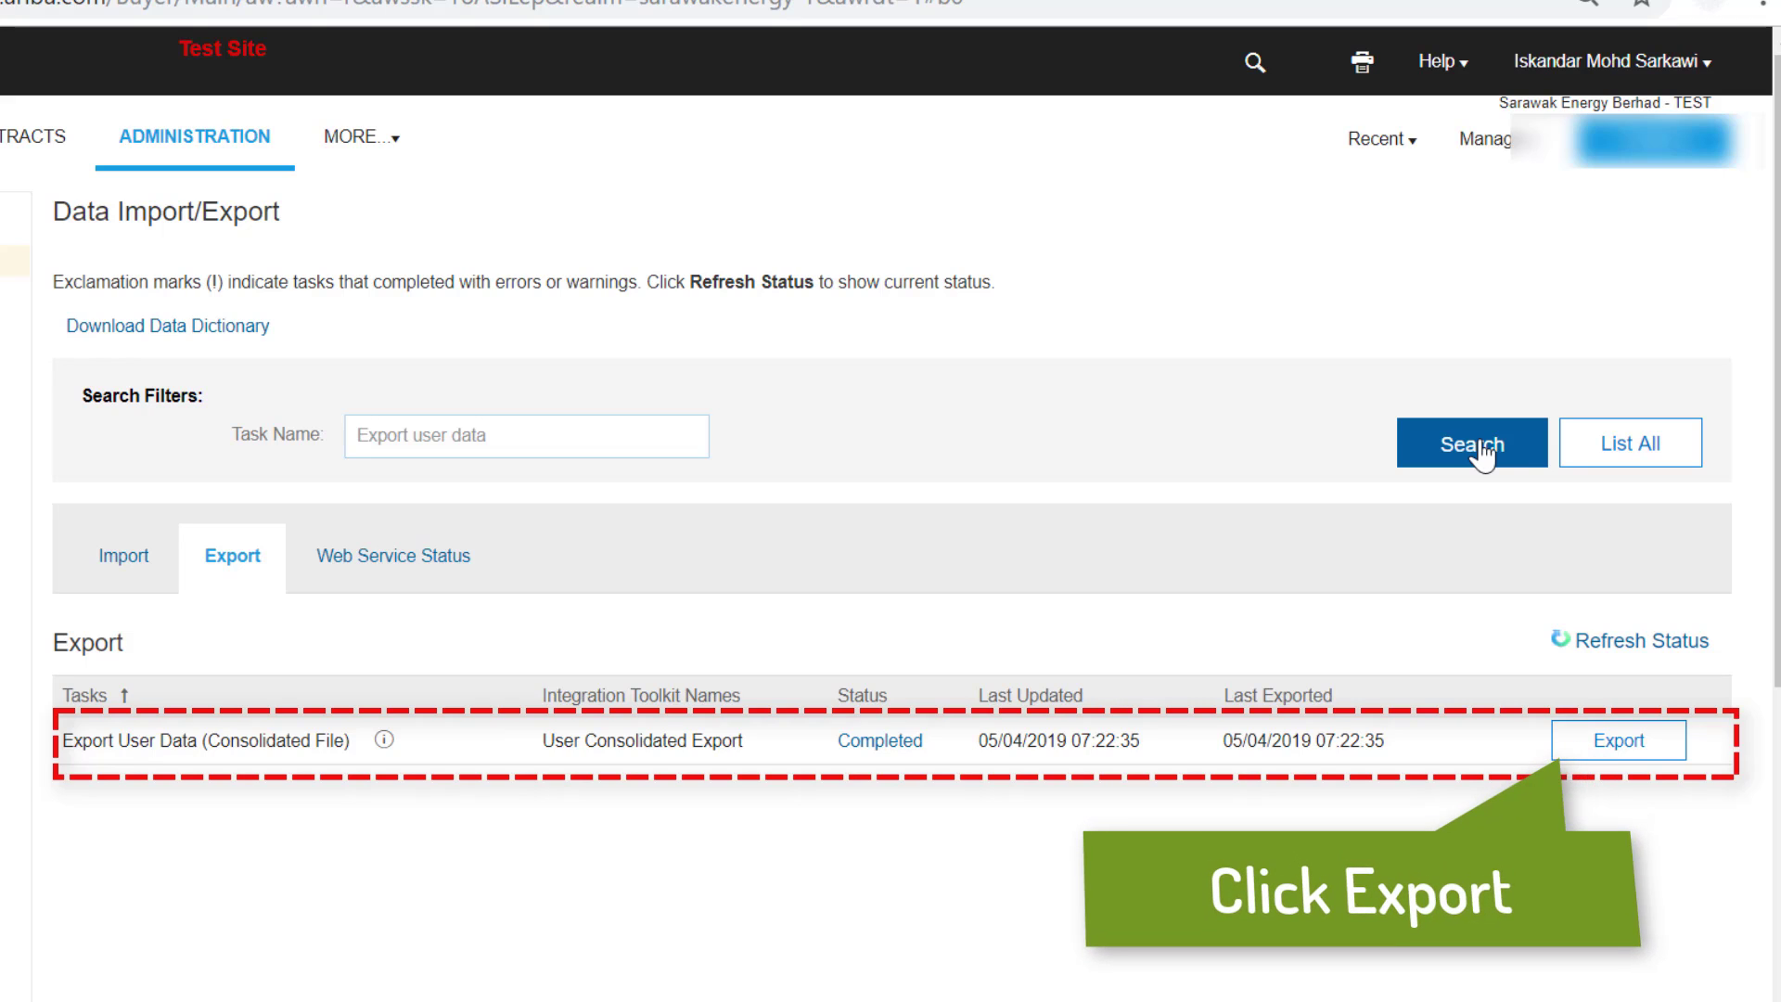
# Export user data from all adapter sources, save UserConsolidatedExport.csv to Desktop, and open it.
pyautogui.click(1597, 750)
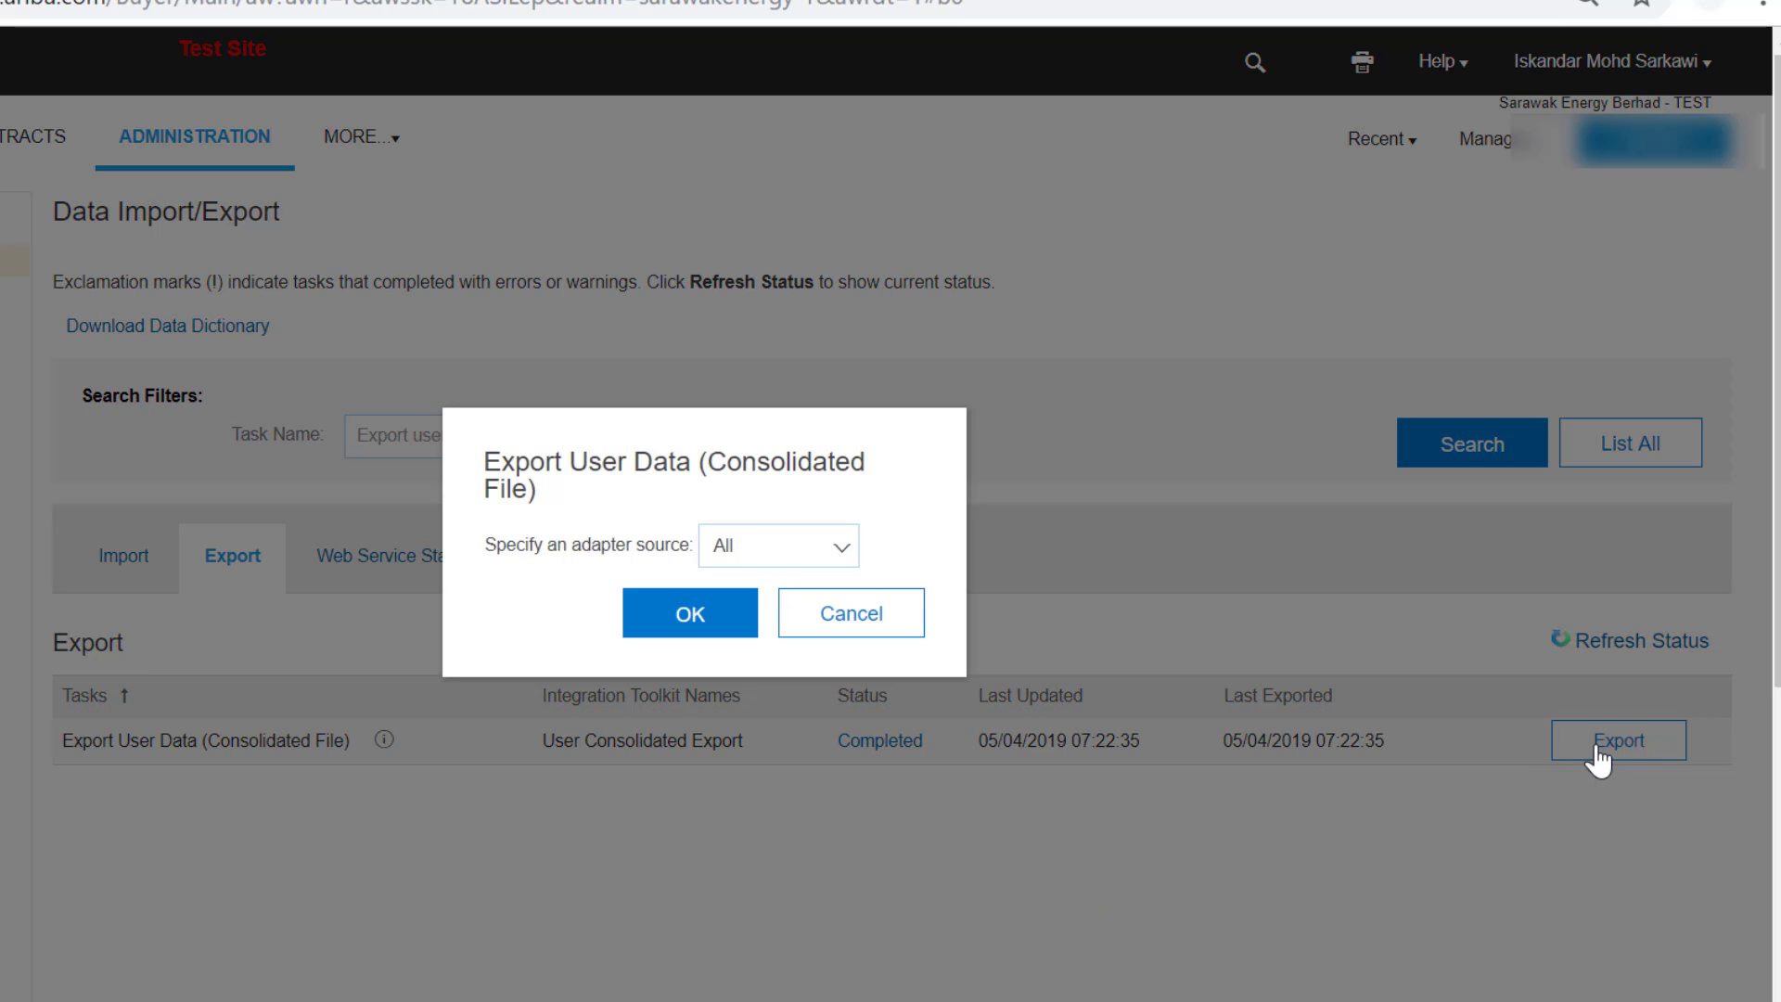
pyautogui.click(688, 620)
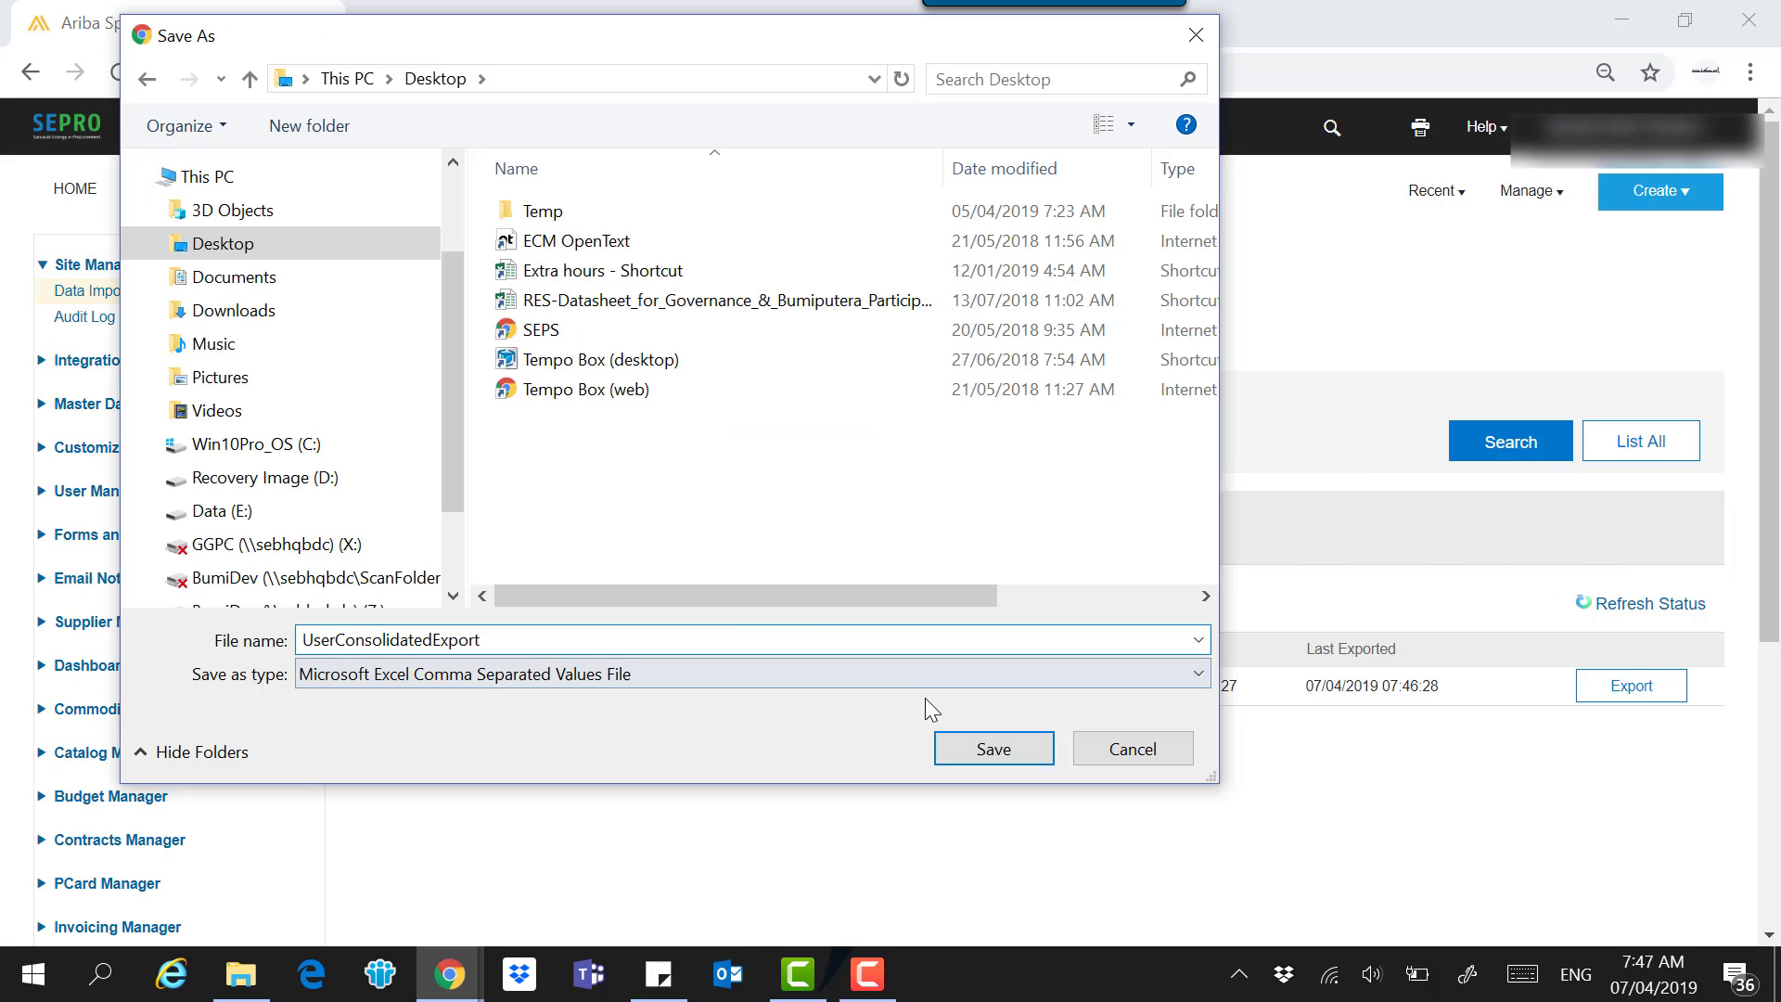
pyautogui.click(983, 750)
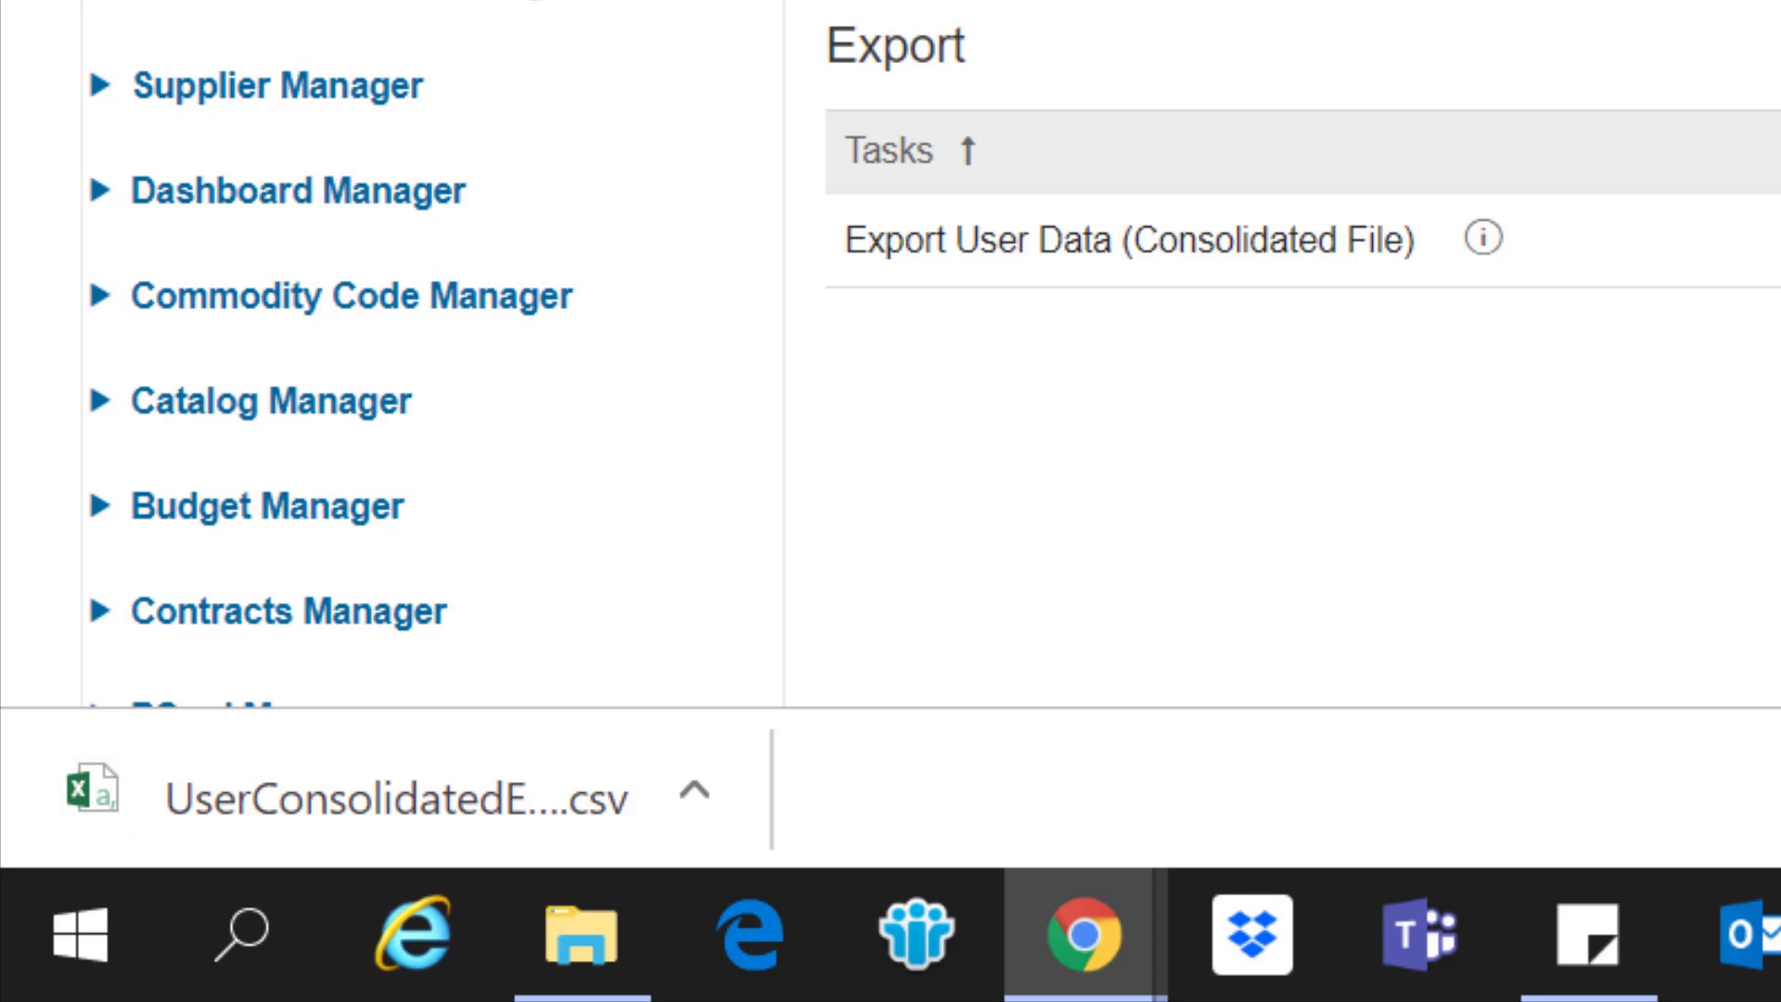
pyautogui.click(582, 815)
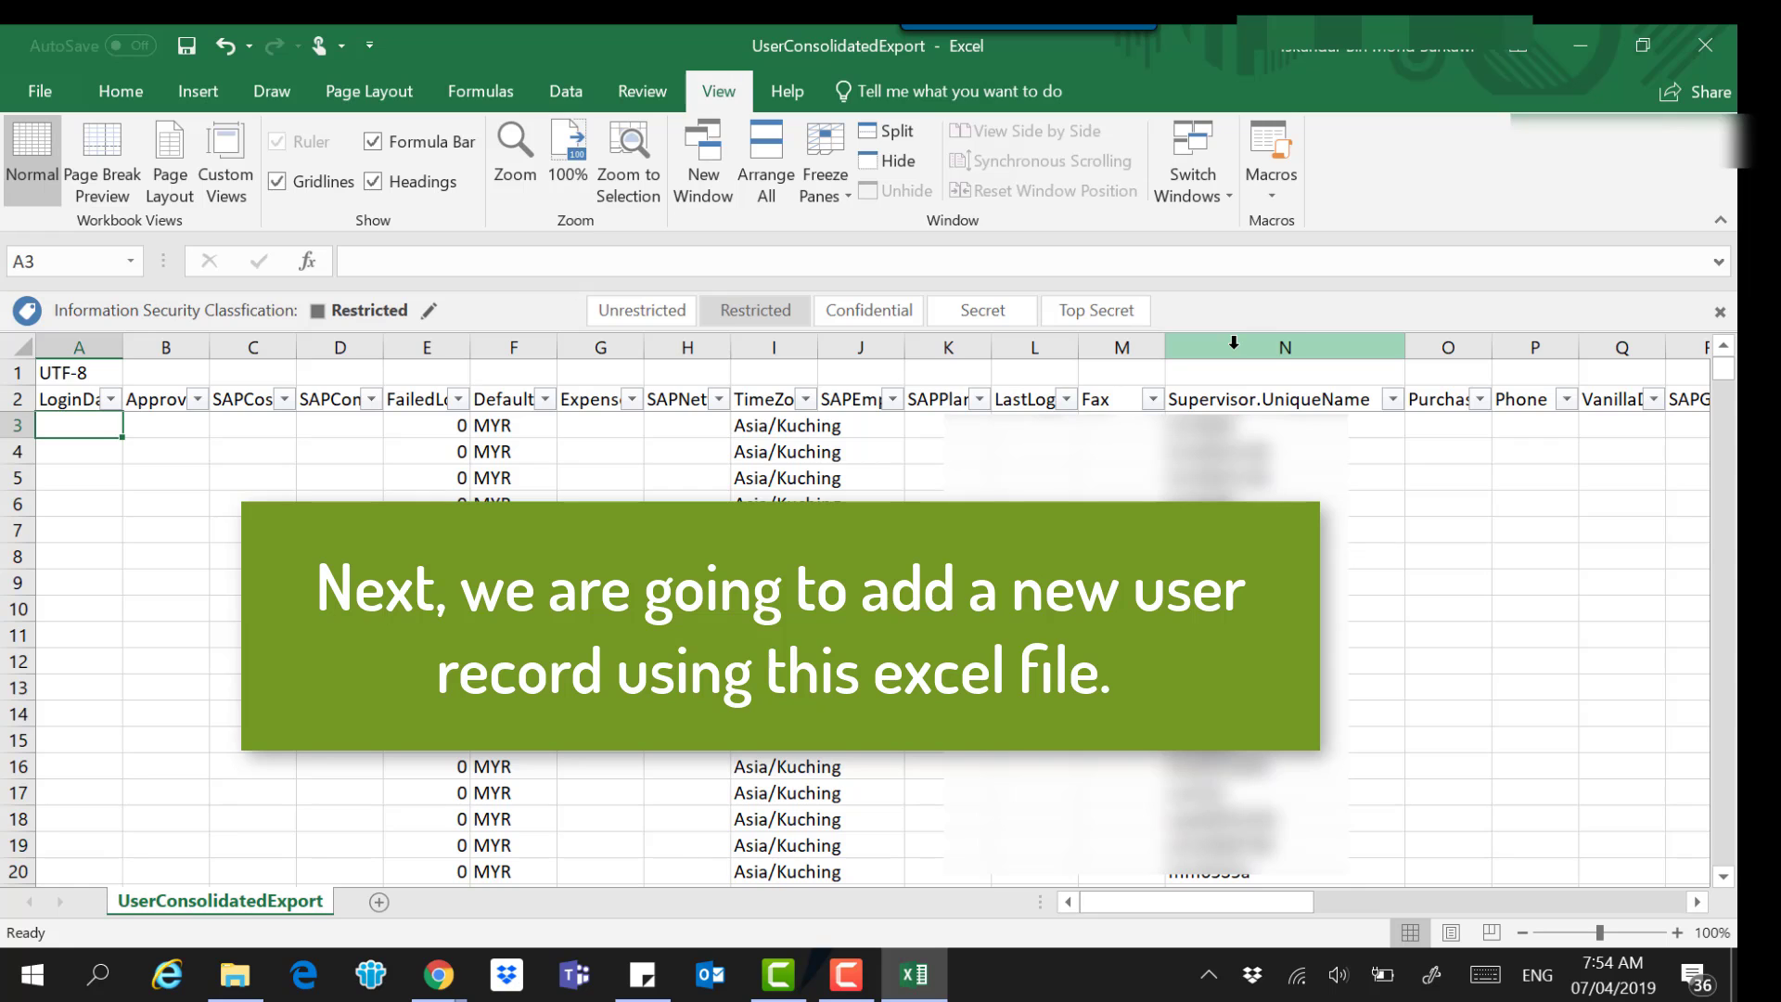
pyautogui.click(1234, 346)
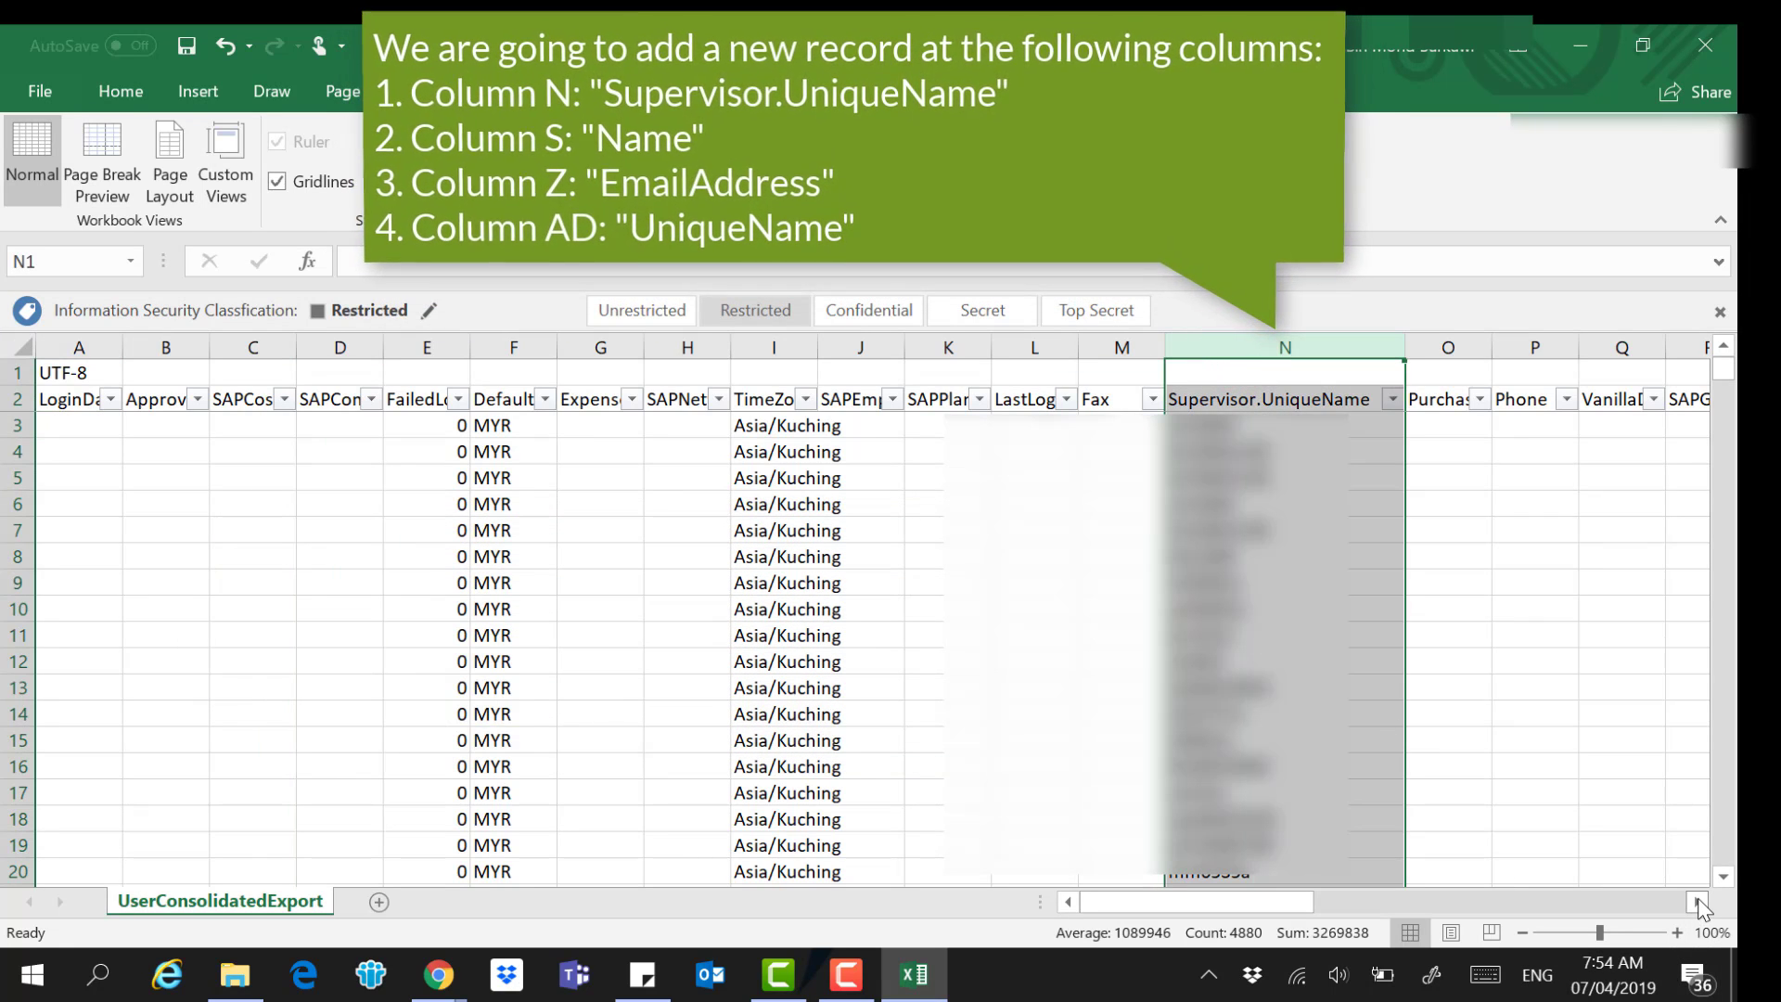
pyautogui.click(1698, 900)
pyautogui.moveTo(1698, 900); pyautogui.dragTo(1698, 900)
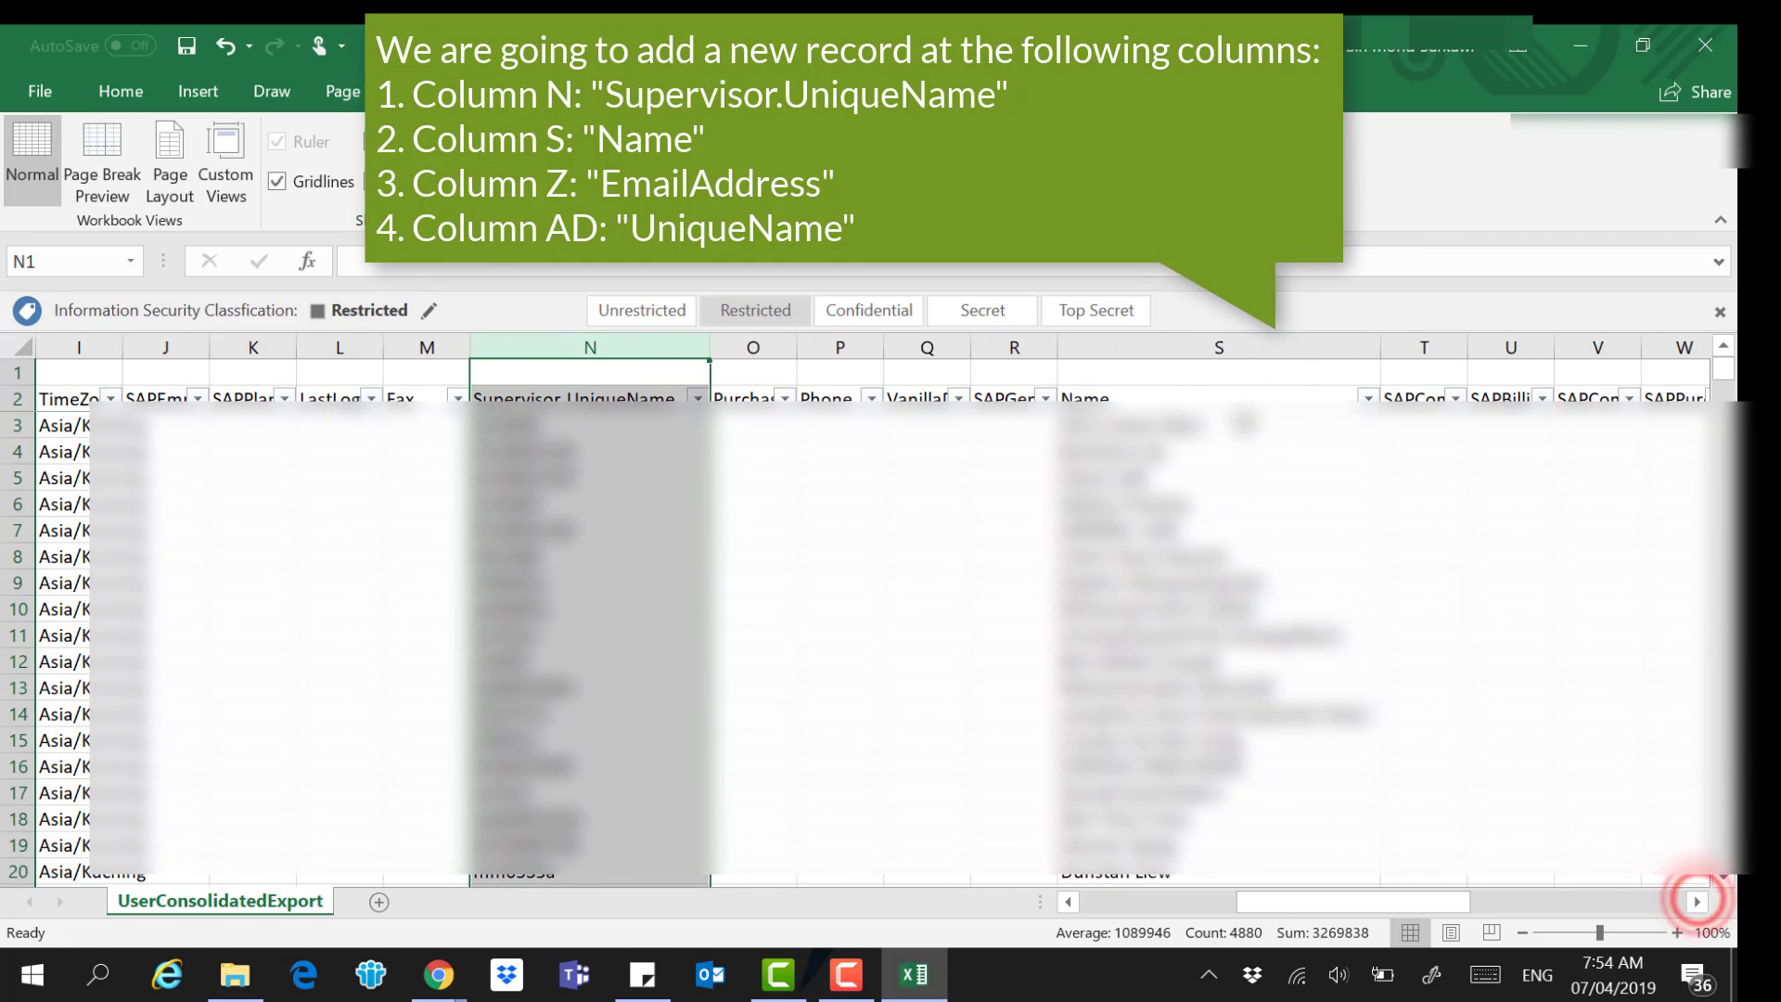
pyautogui.click(1224, 347)
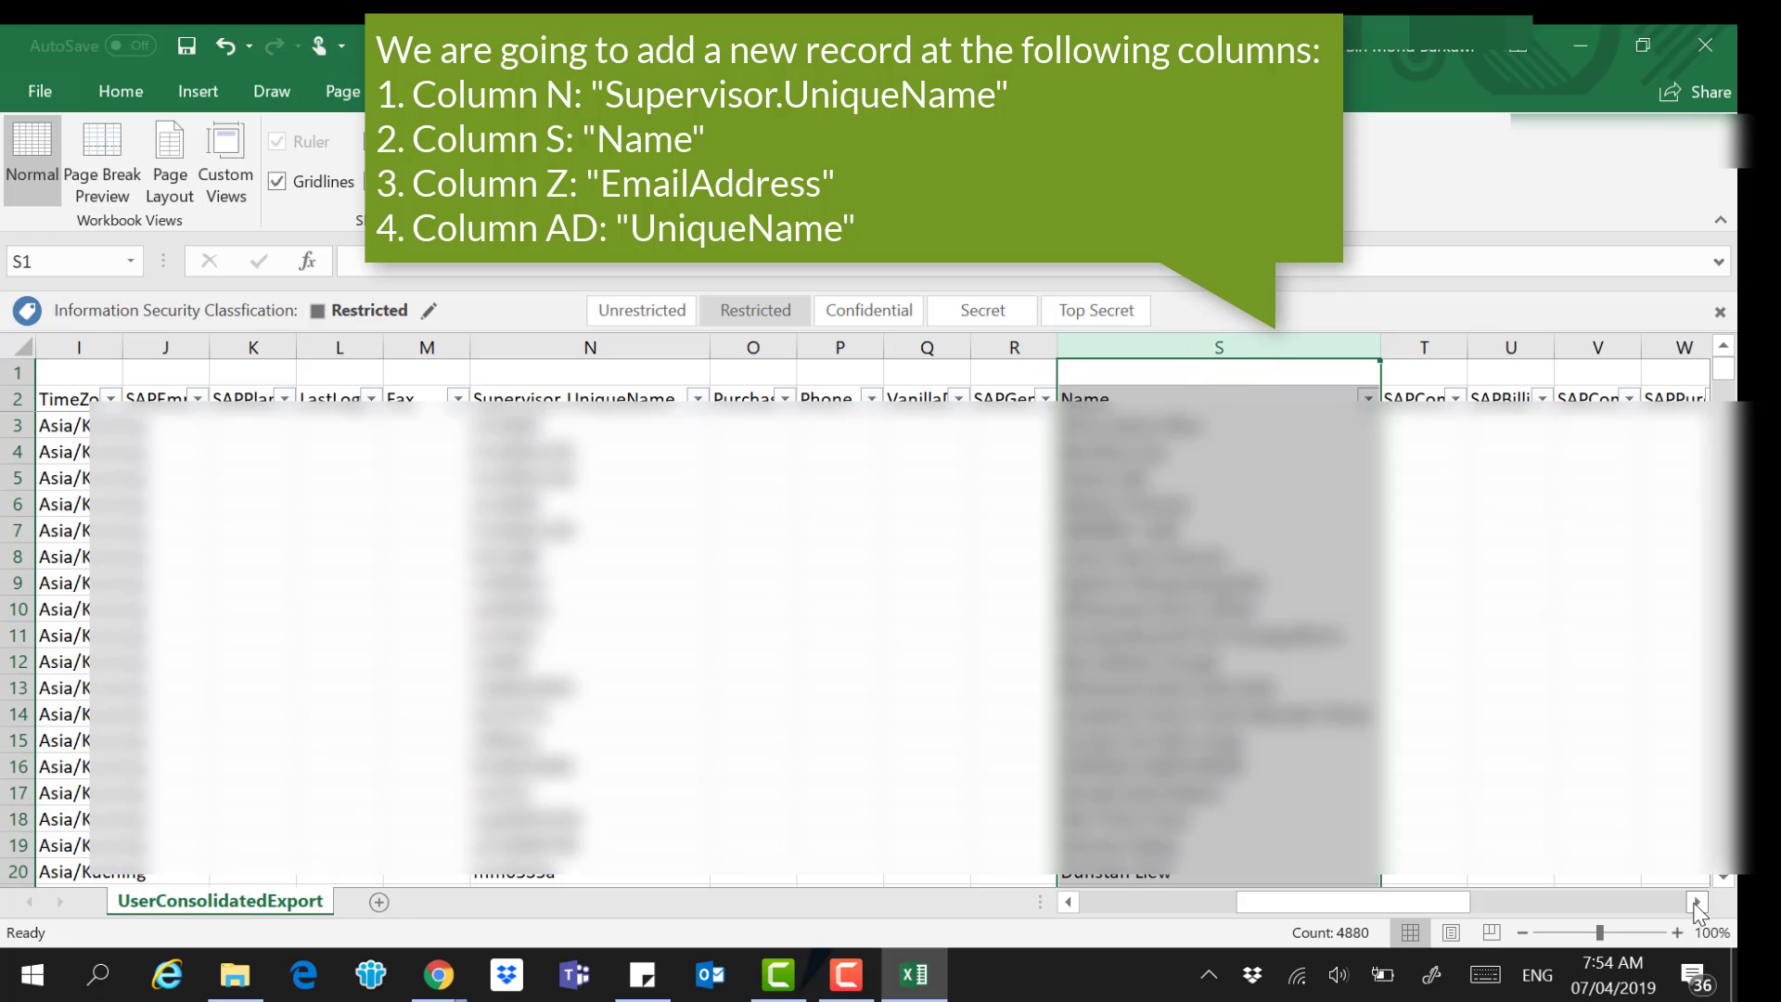
pyautogui.moveTo(1695, 904); pyautogui.dragTo(1695, 905)
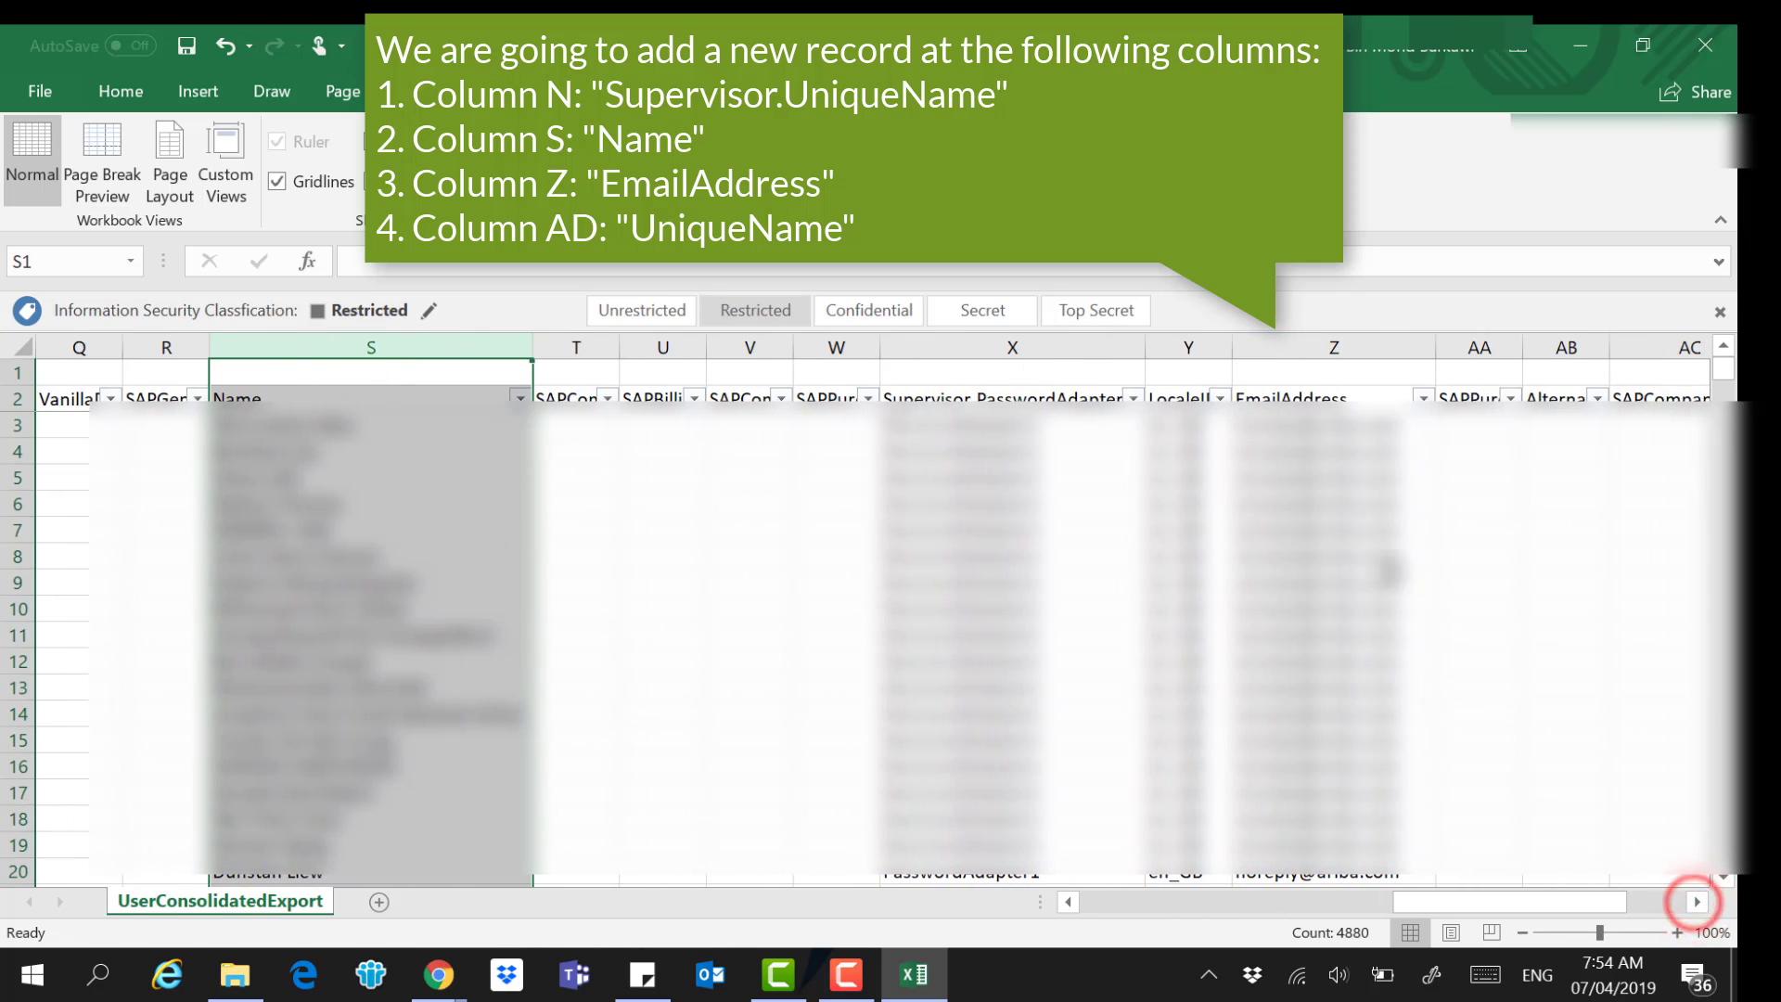
pyautogui.click(1345, 340)
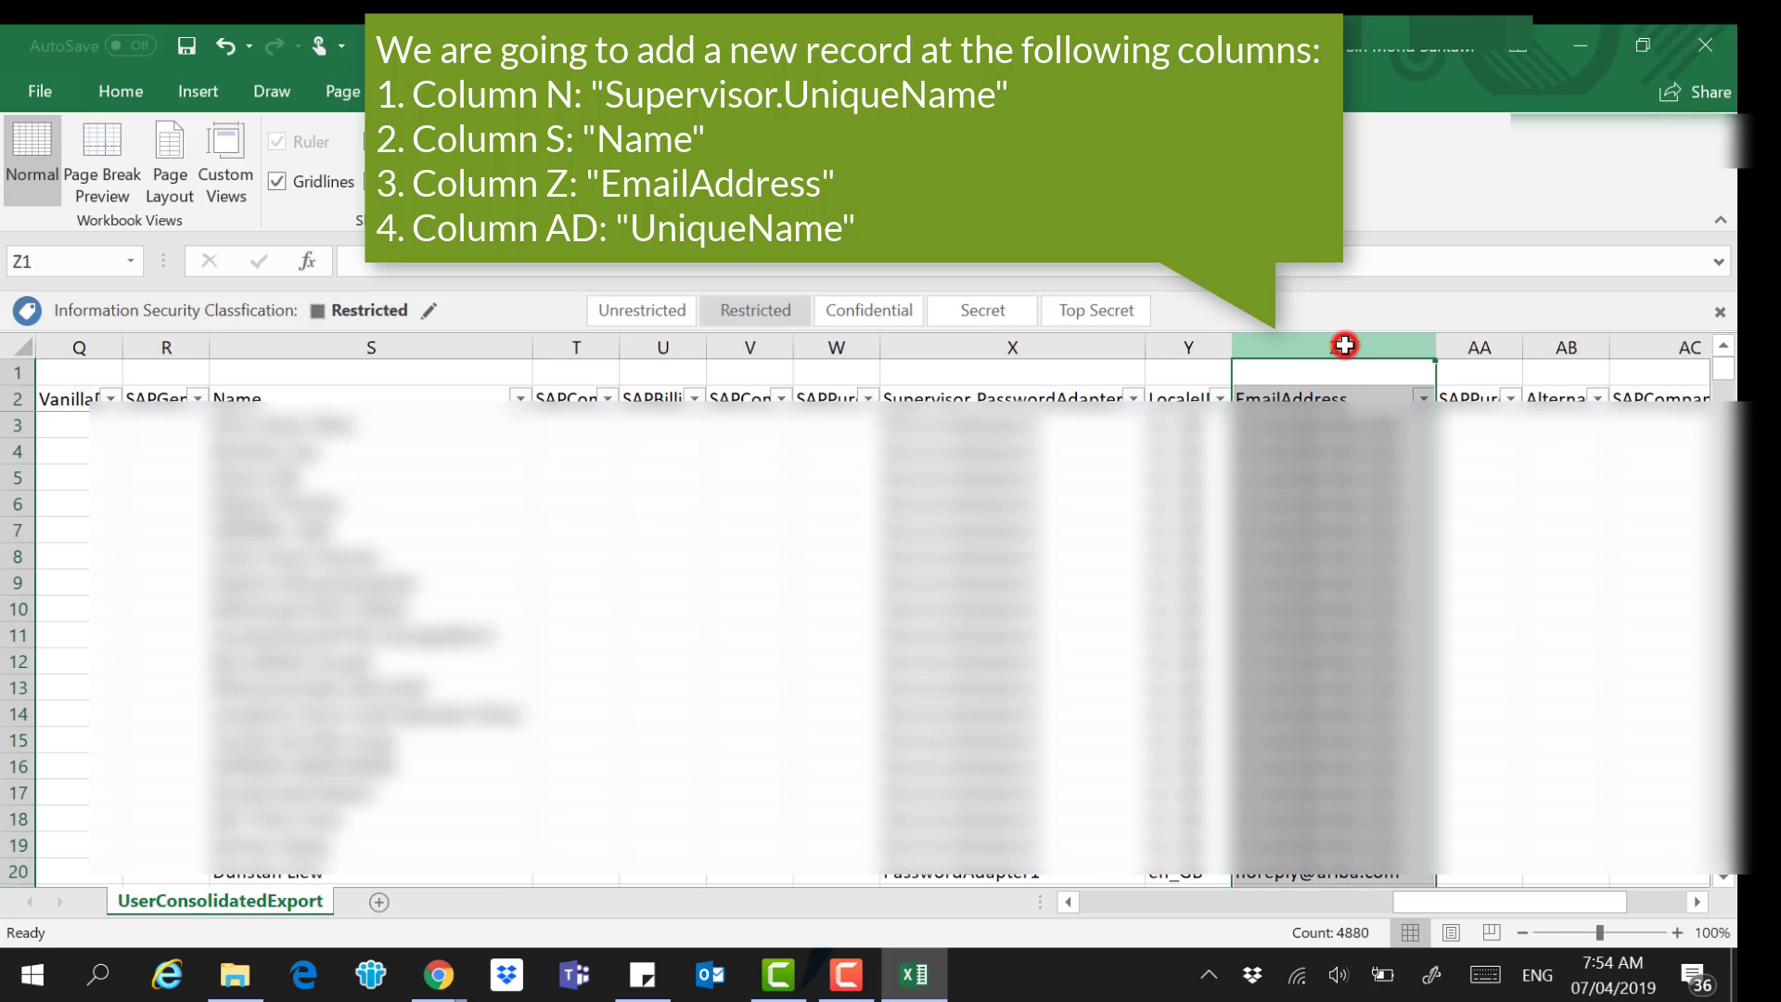
pyautogui.moveTo(1695, 905); pyautogui.dragTo(1696, 906)
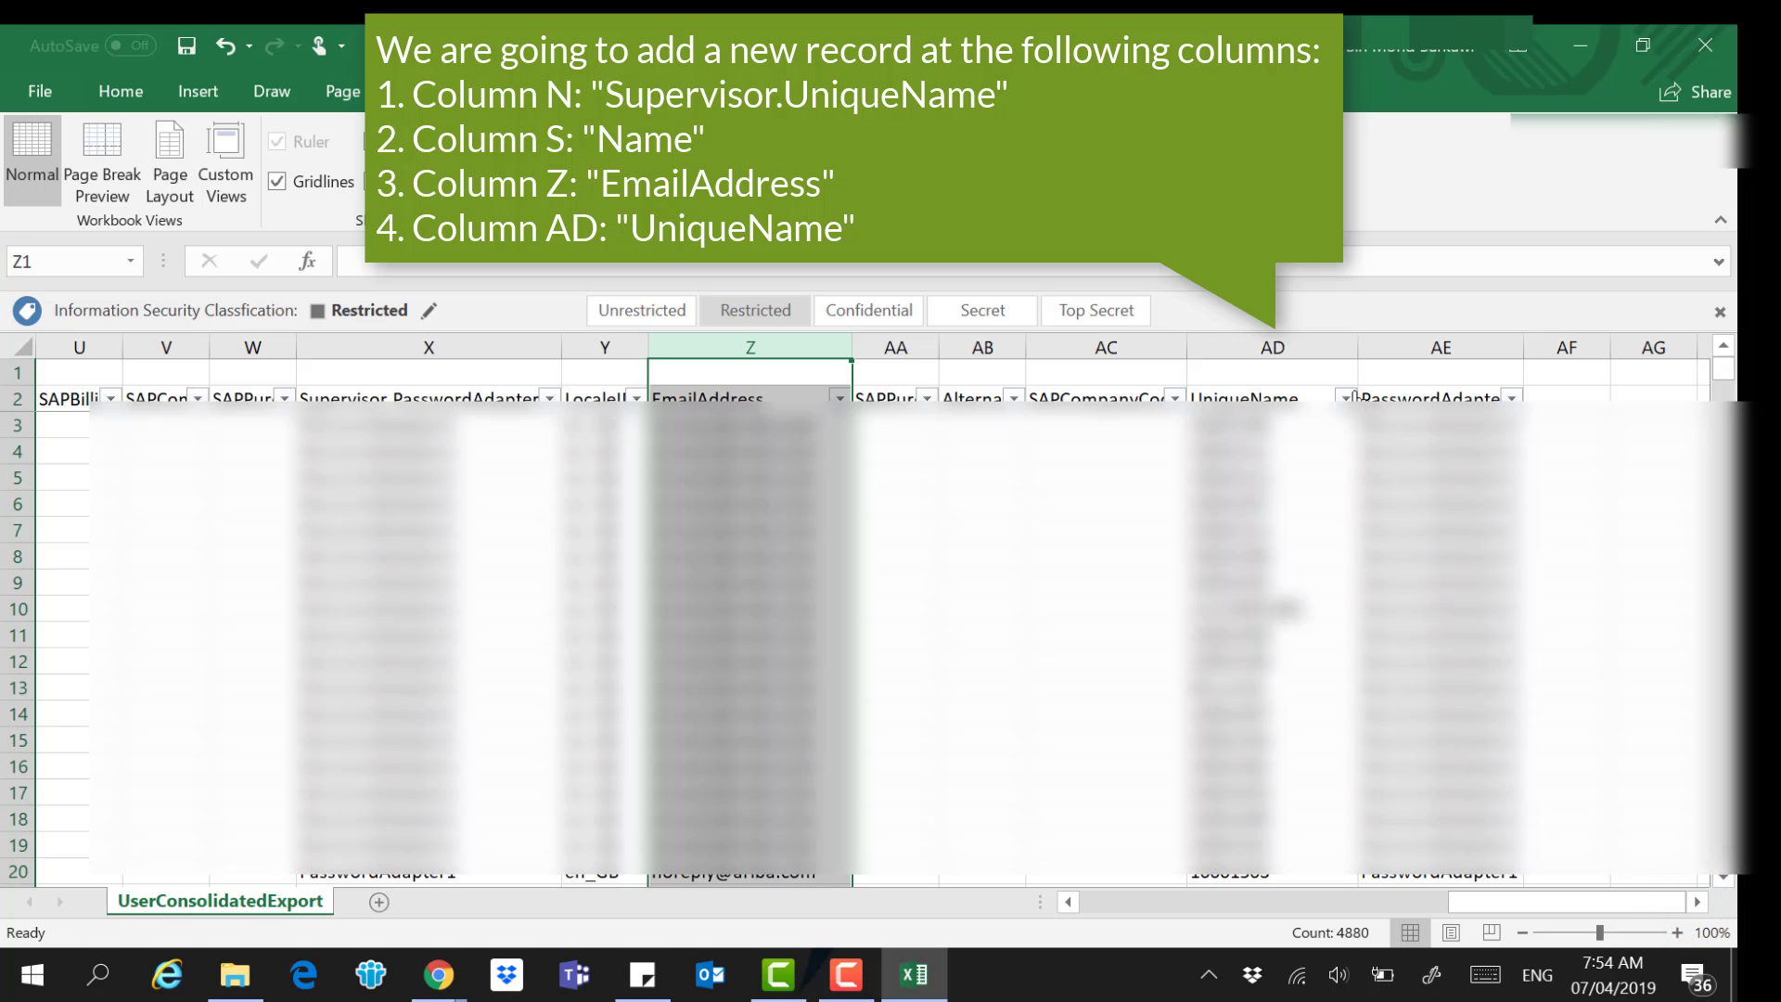
pyautogui.click(1345, 339)
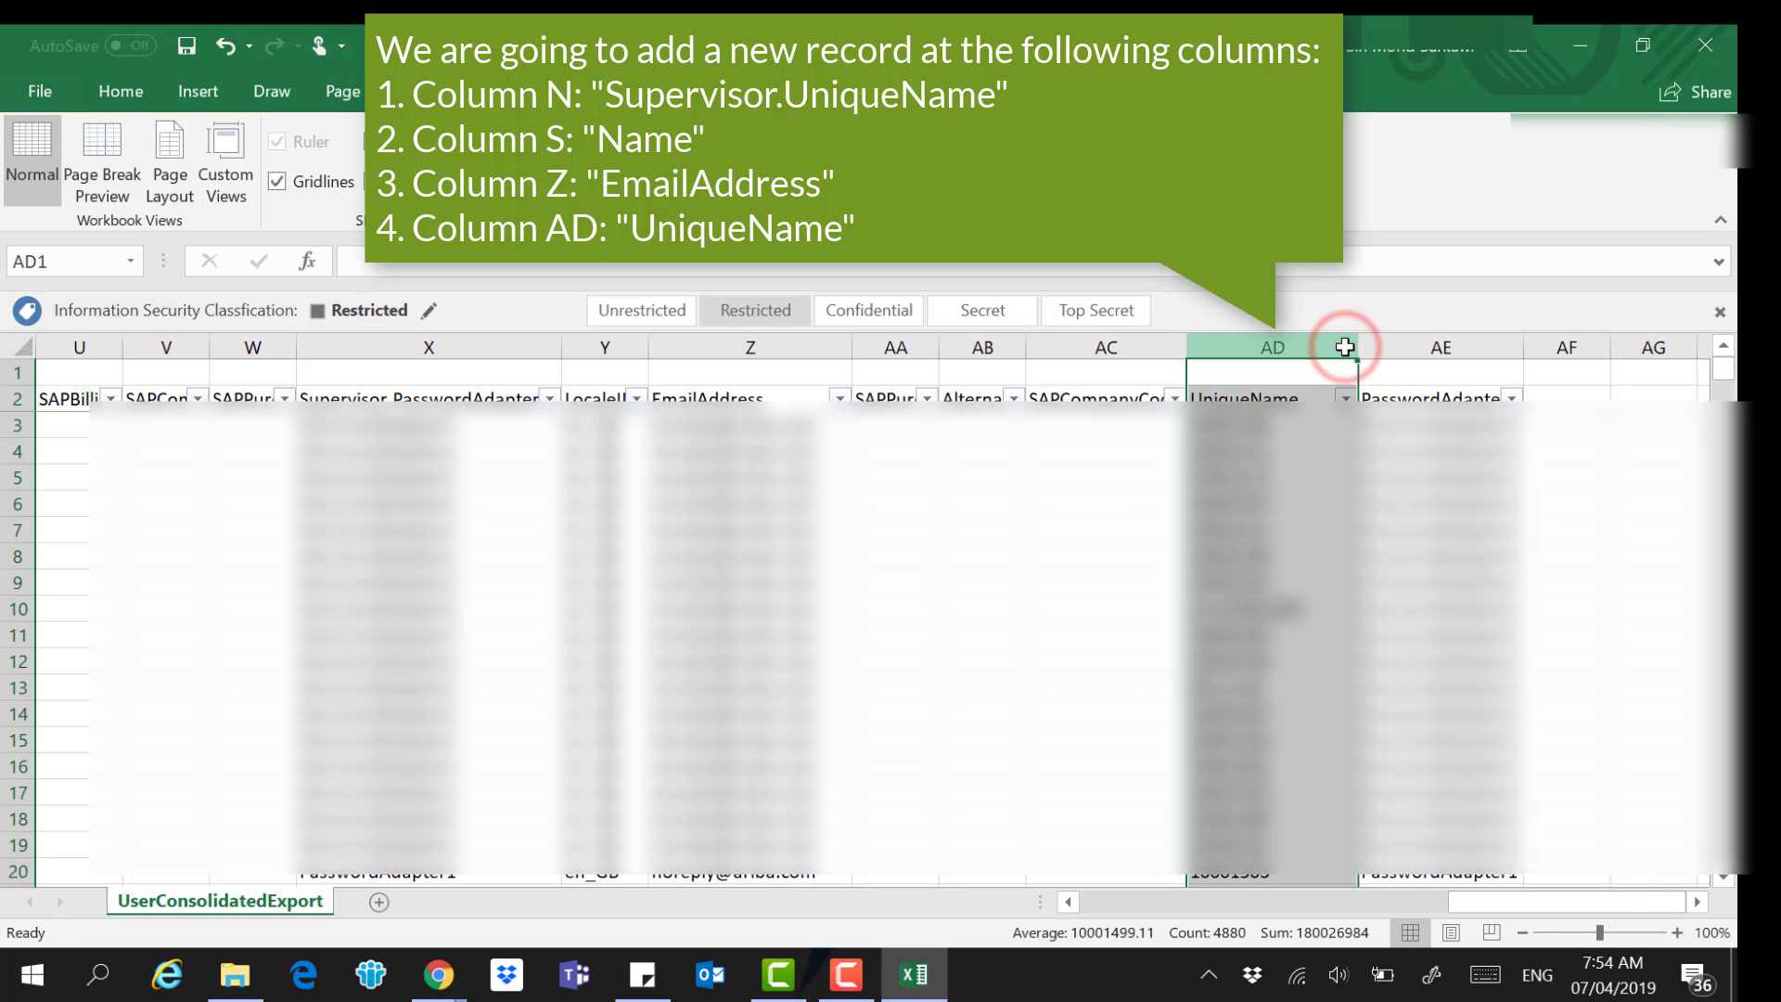
pyautogui.moveTo(1670, 907); pyautogui.dragTo(1191, 911)
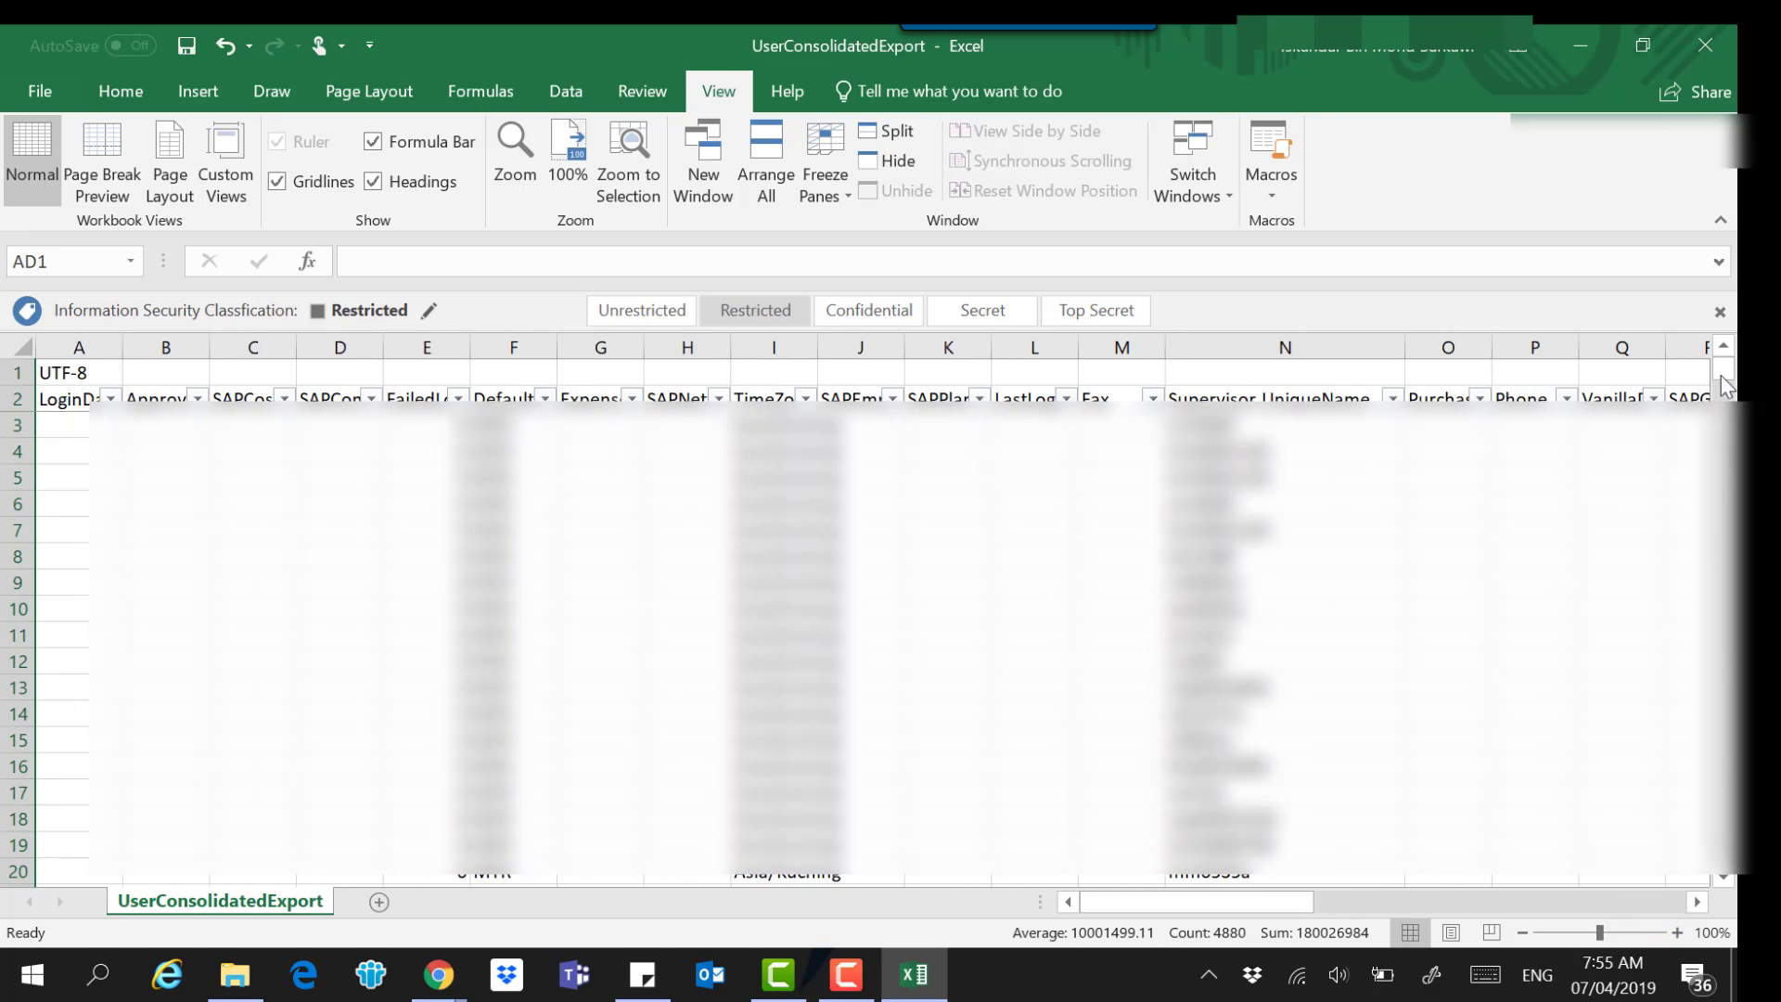
pyautogui.moveTo(1723, 369); pyautogui.dragTo(1766, 747)
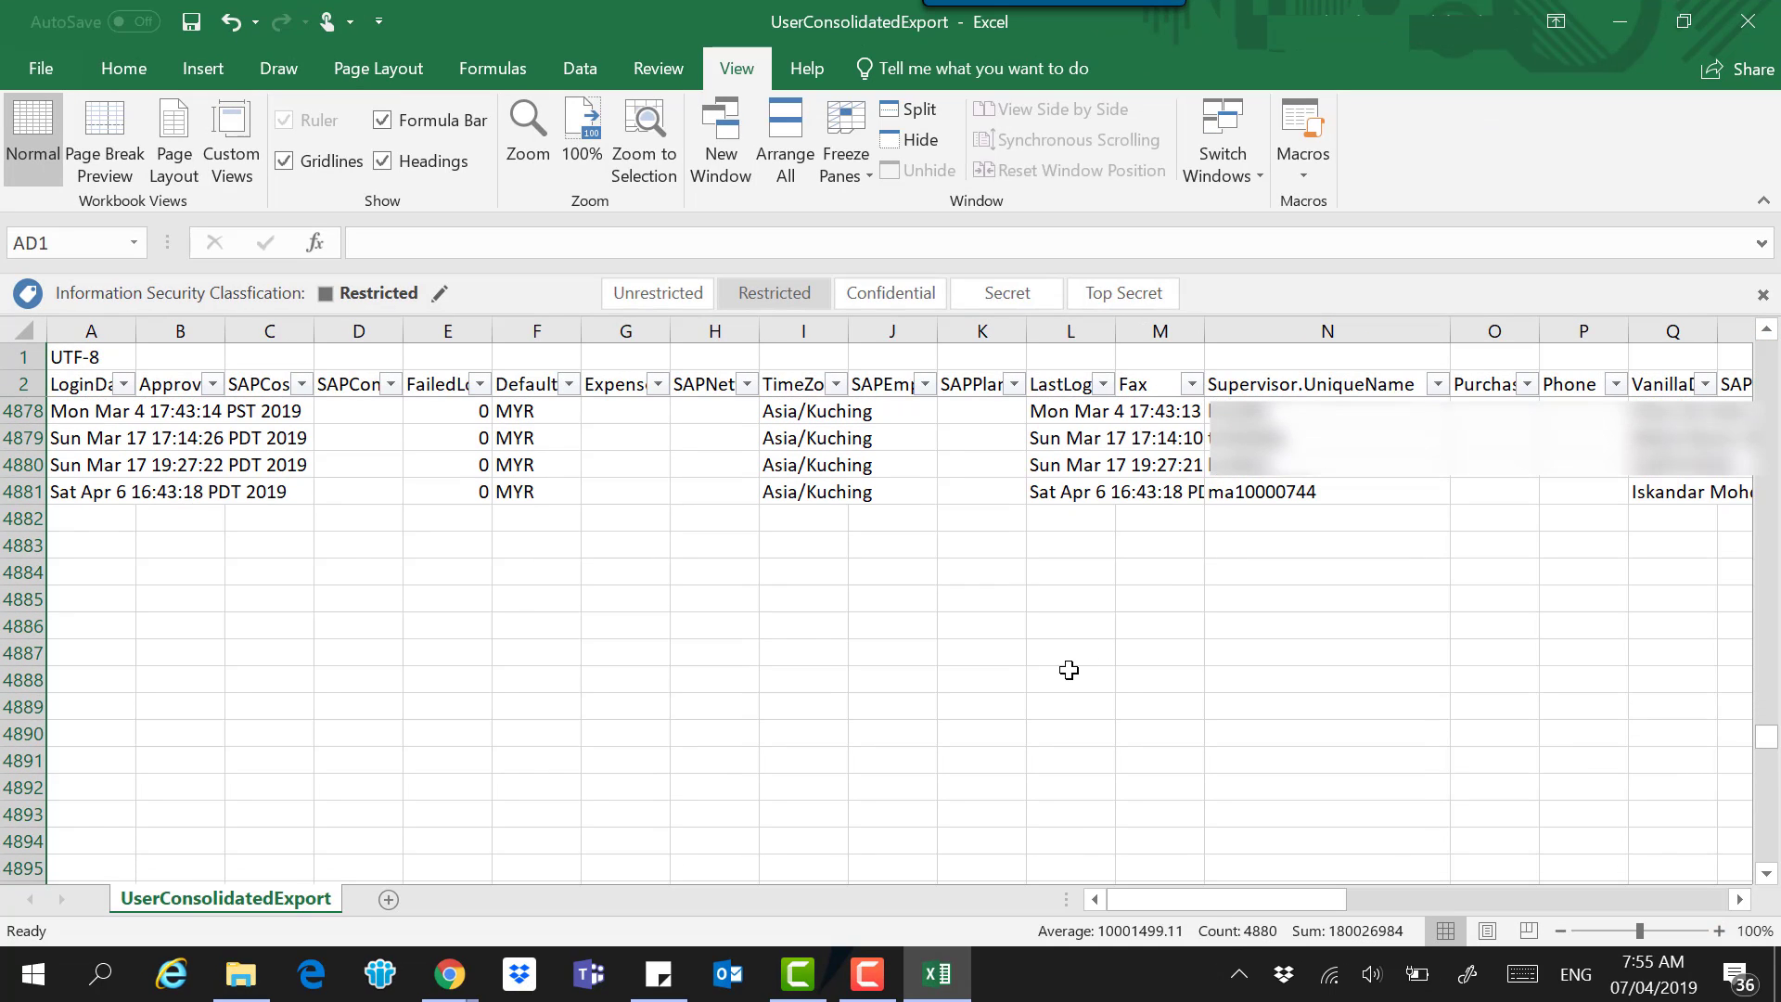
# Copy the last user row 4881 and insert it as a duplicate in row 4882.
pyautogui.click(28, 491)
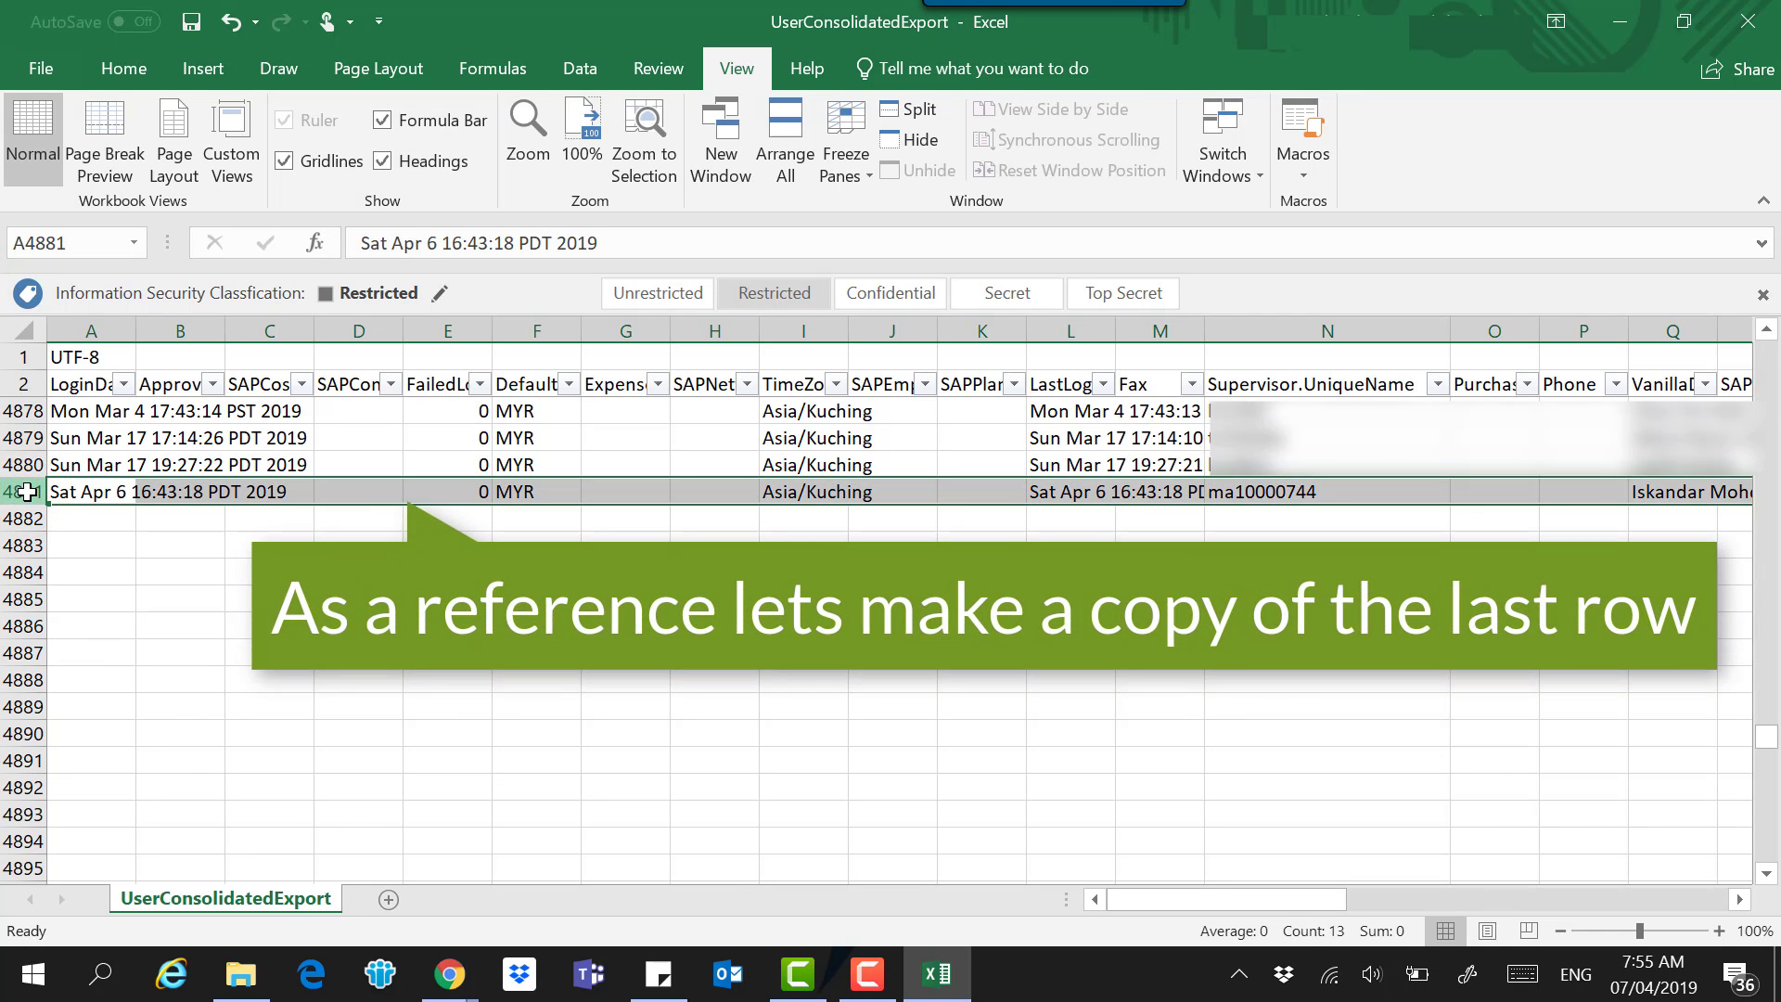
pyautogui.rightClick(28, 492)
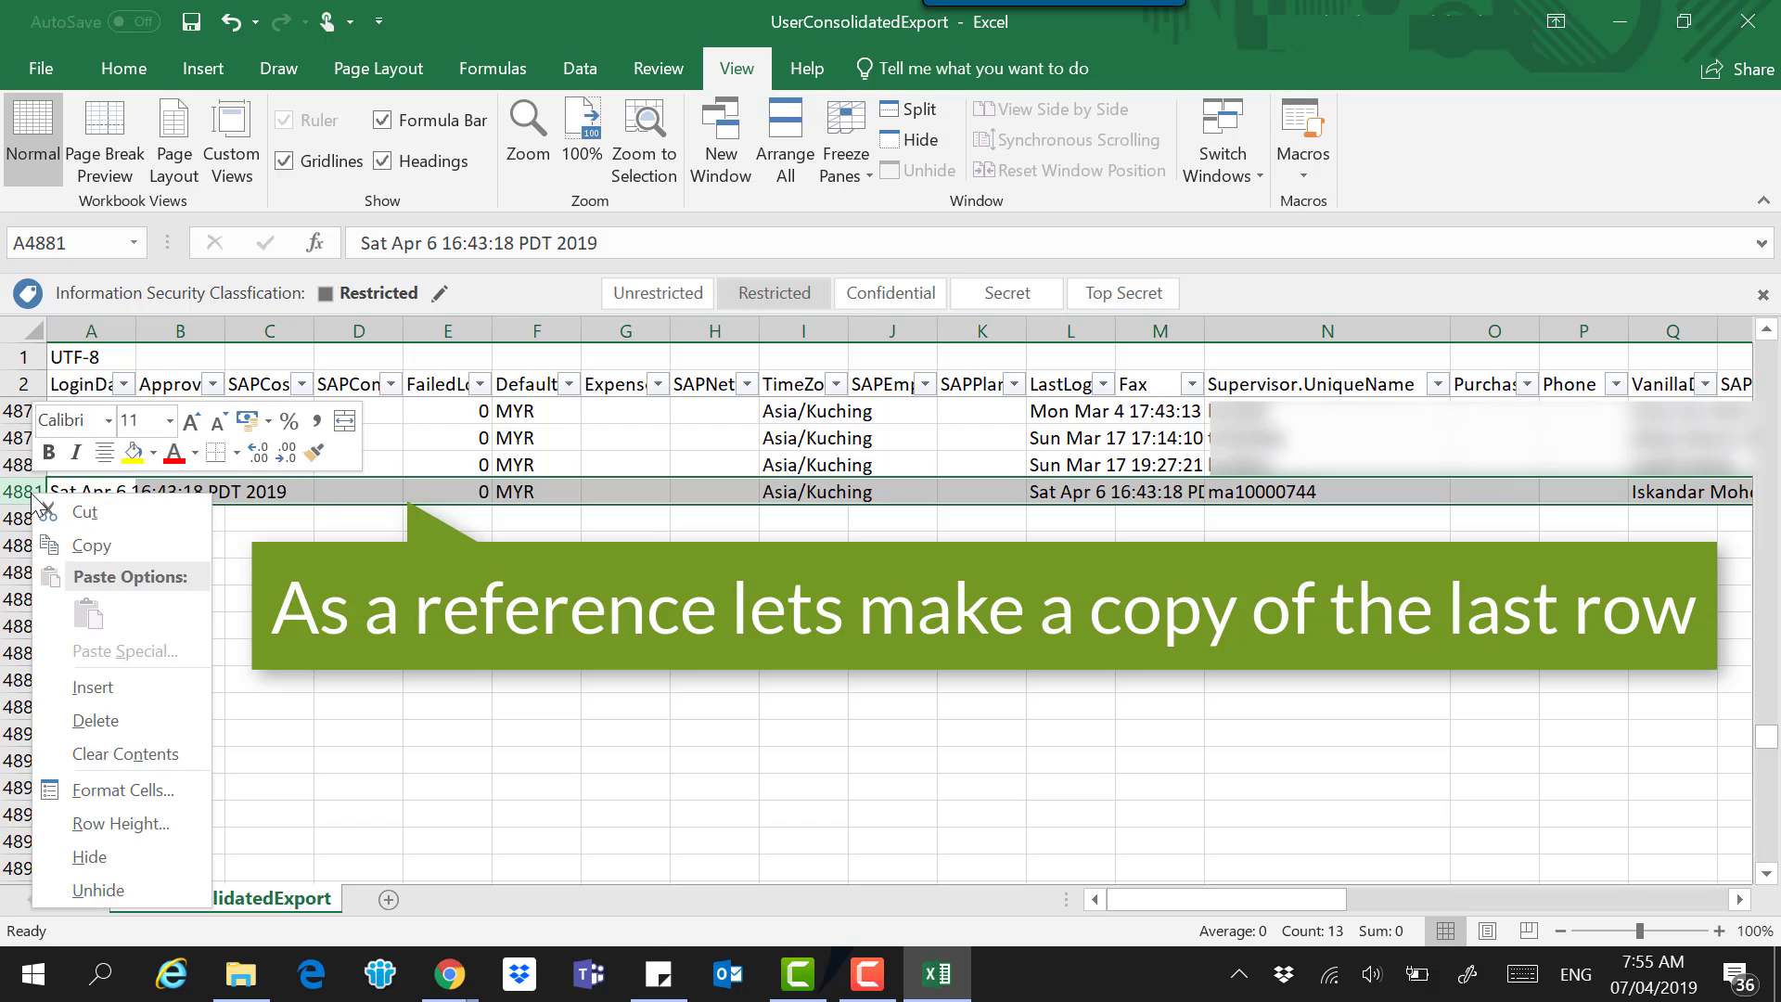
pyautogui.click(85, 543)
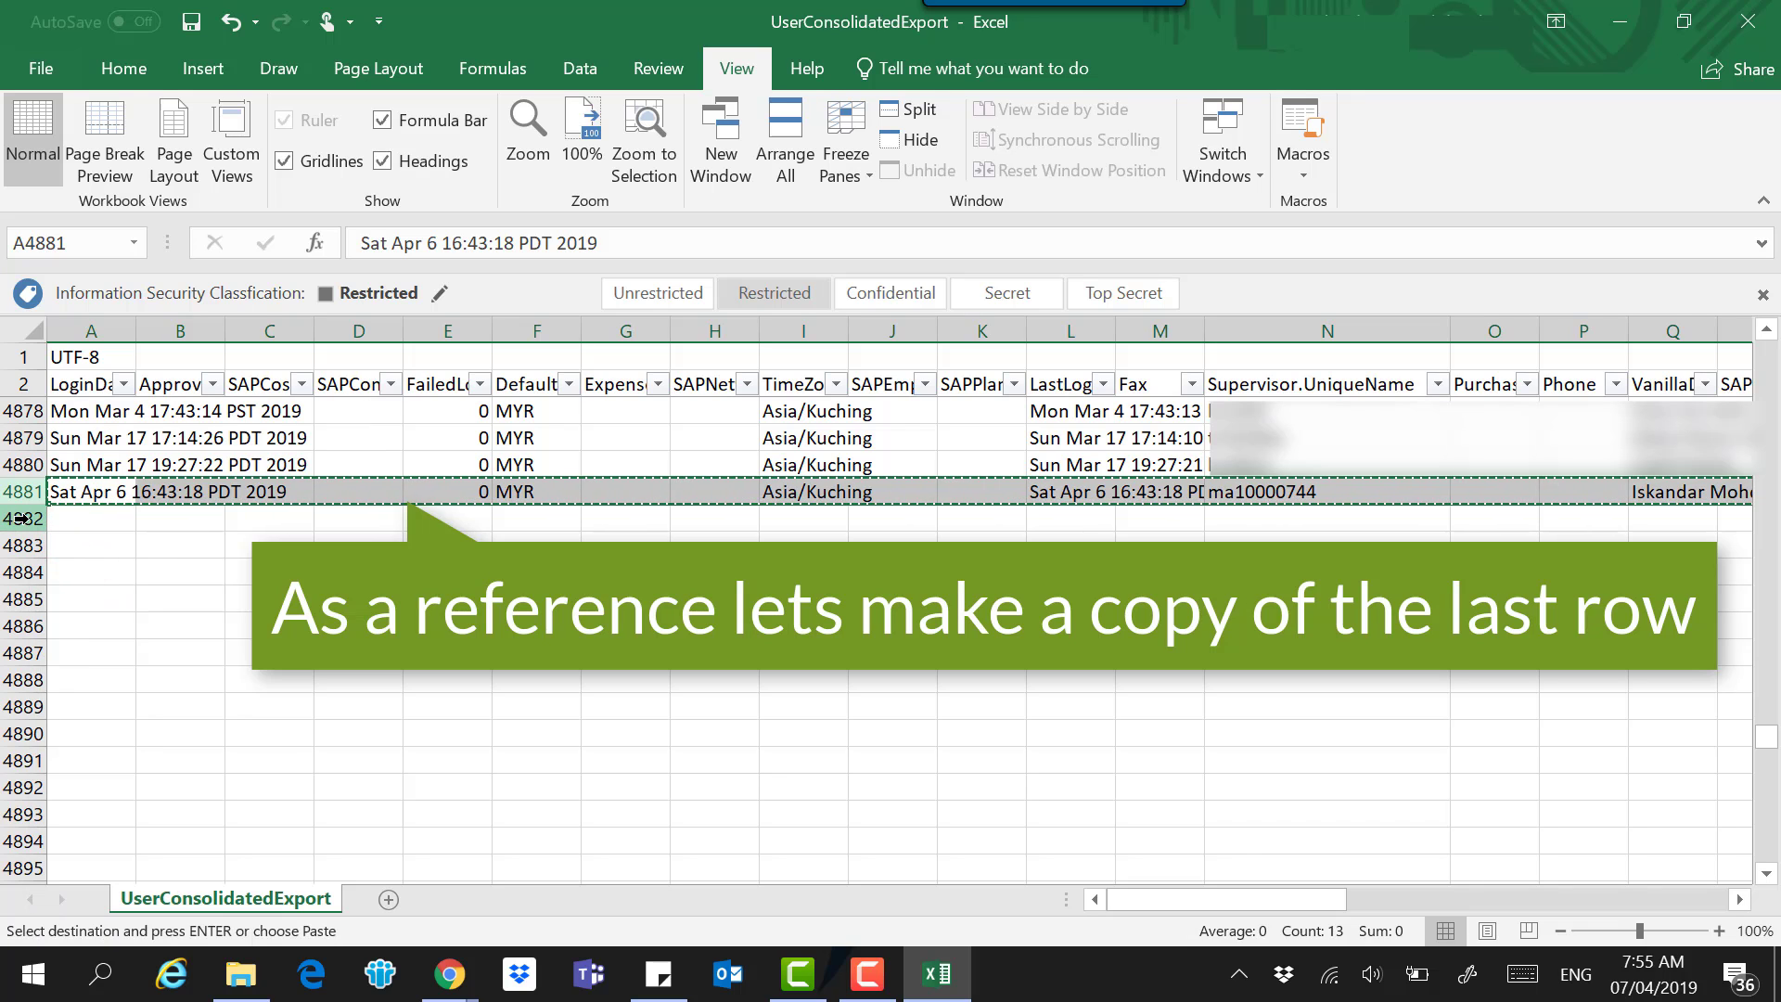
pyautogui.click(28, 518)
pyautogui.rightClick(29, 519)
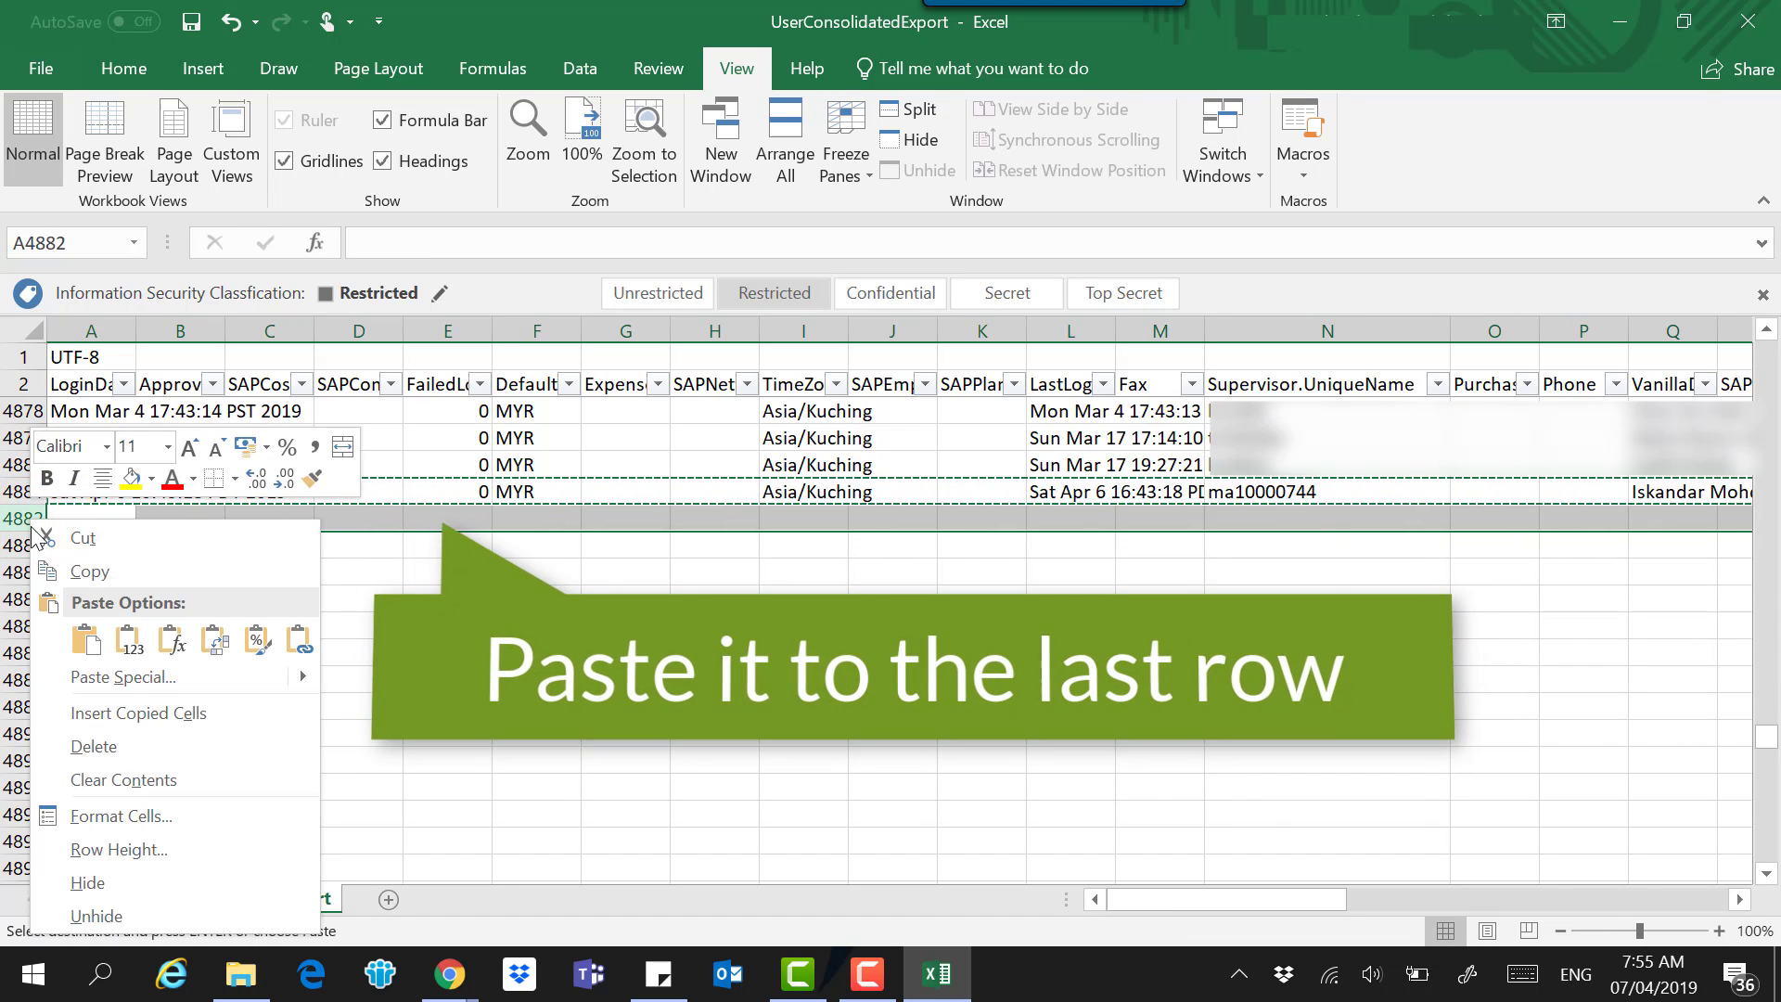
pyautogui.click(97, 718)
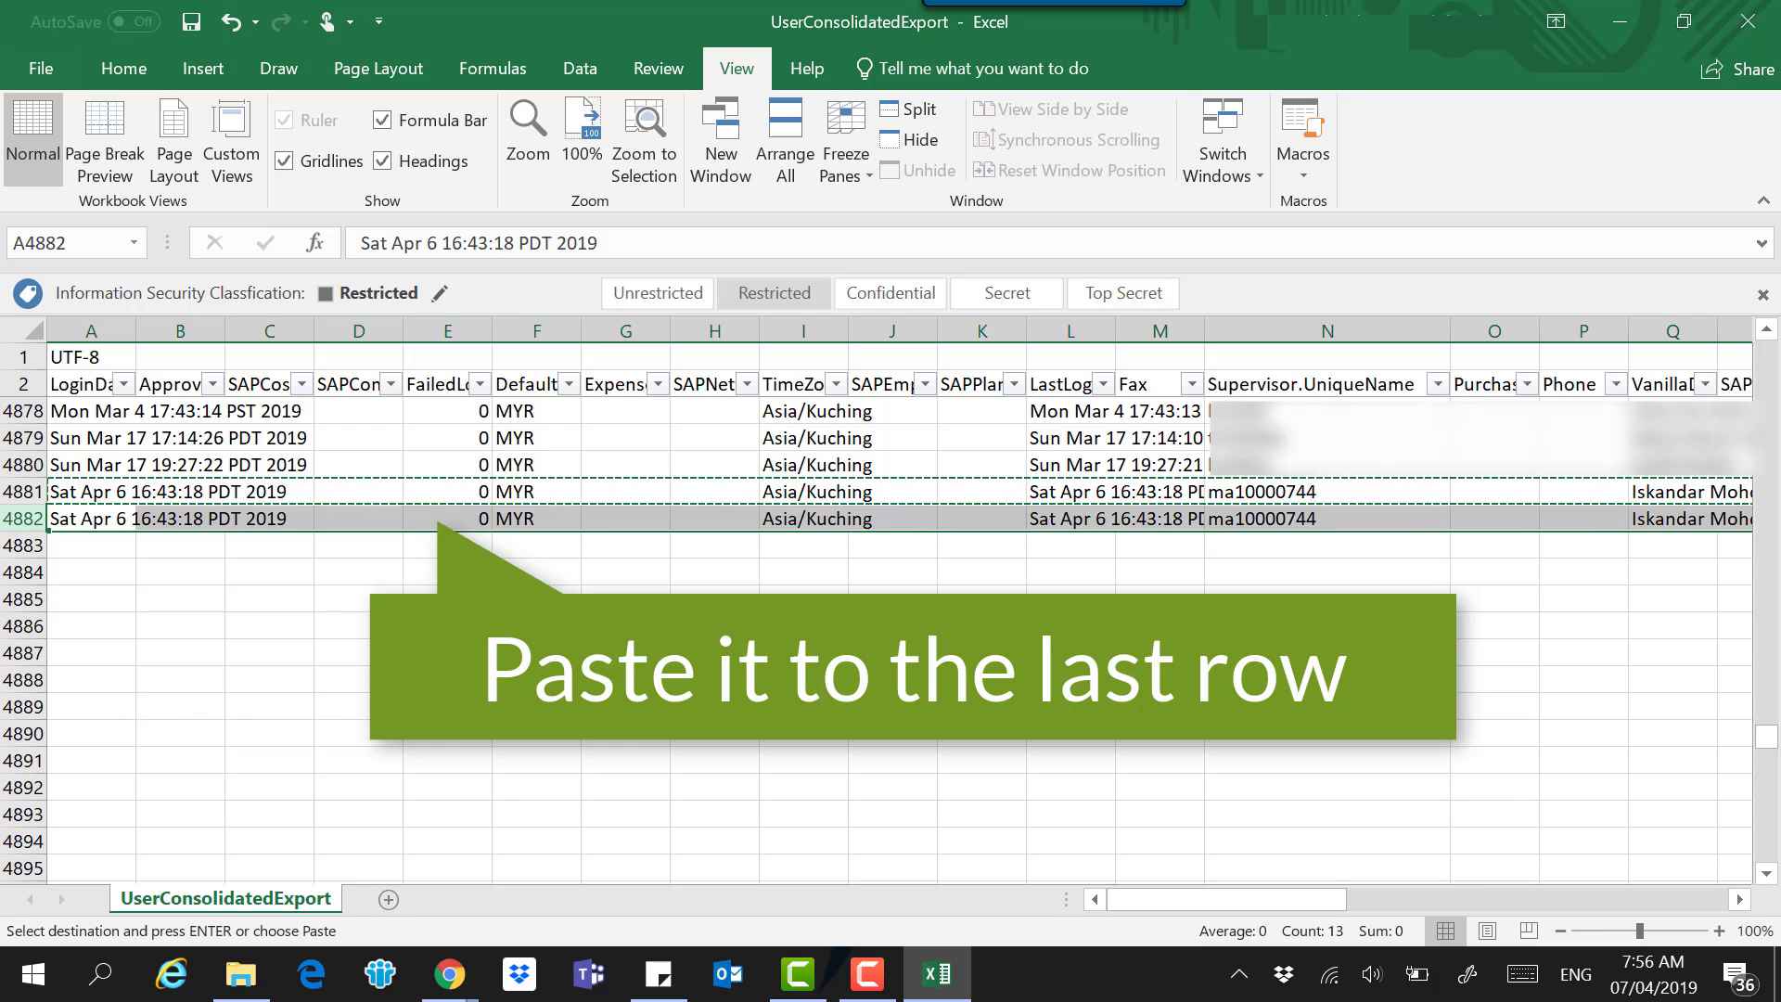
# Replace the copied supervisor ID in cell N4882 with the new user's supervisor ID.
pyautogui.click(1284, 545)
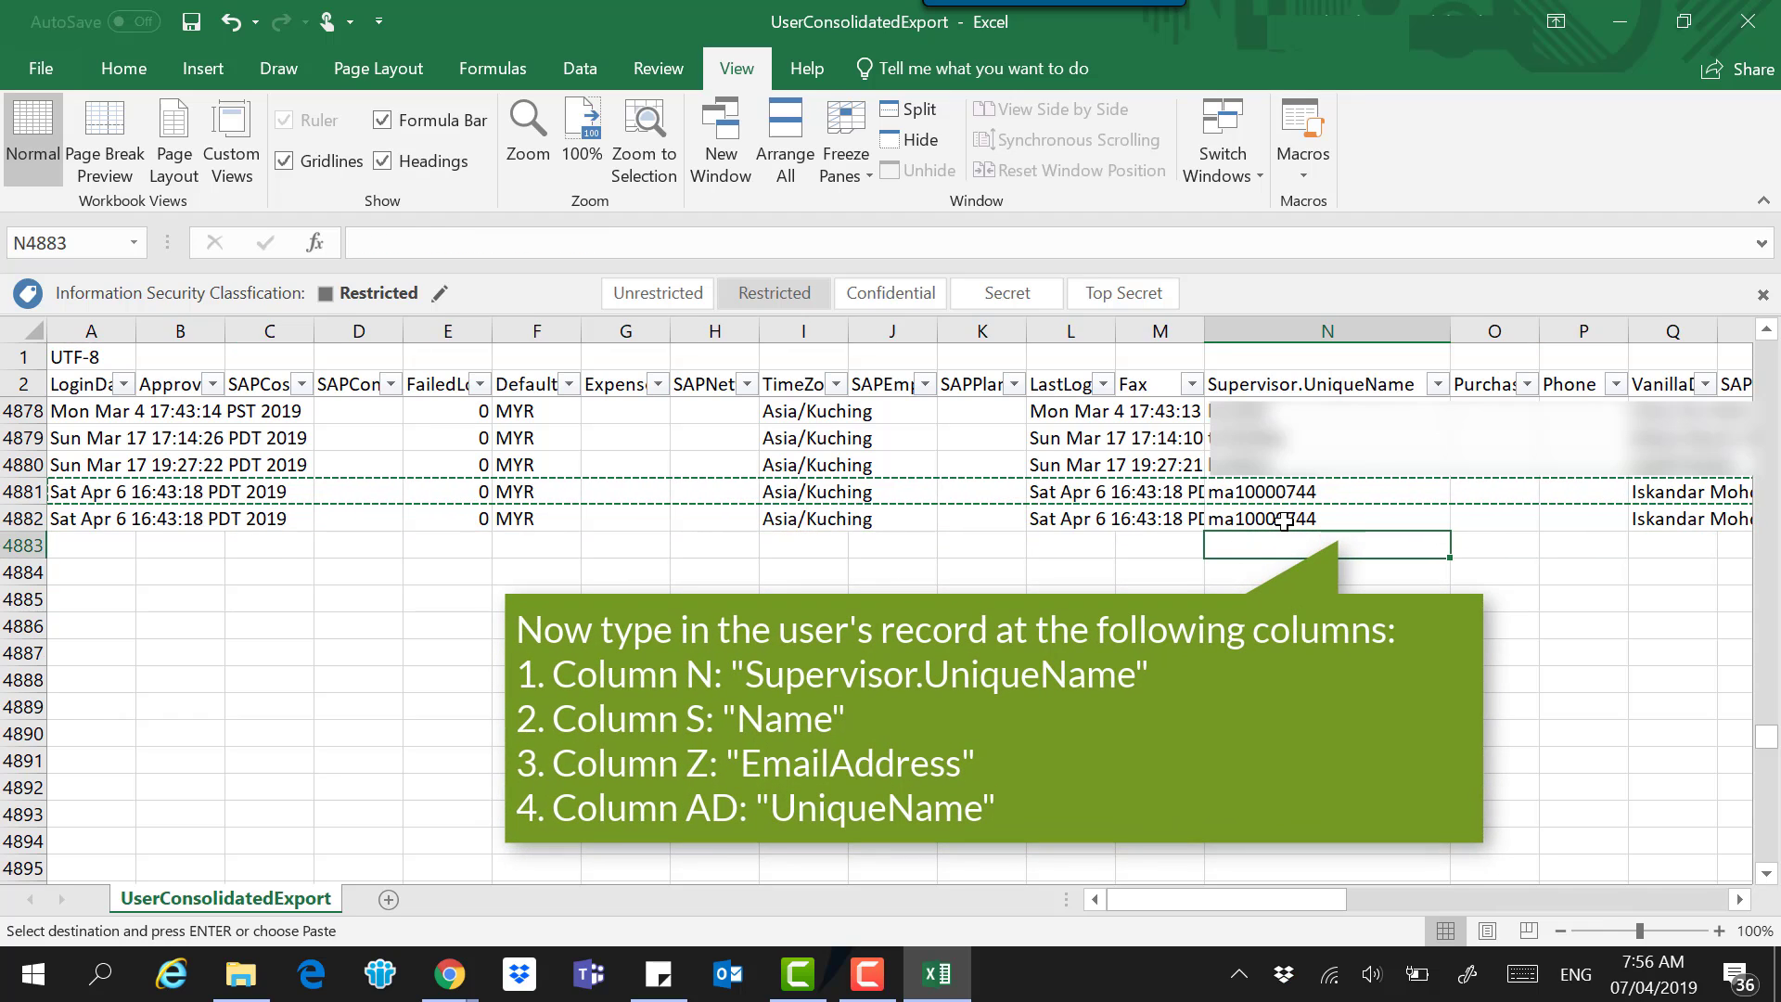
pyautogui.doubleClick(1284, 520)
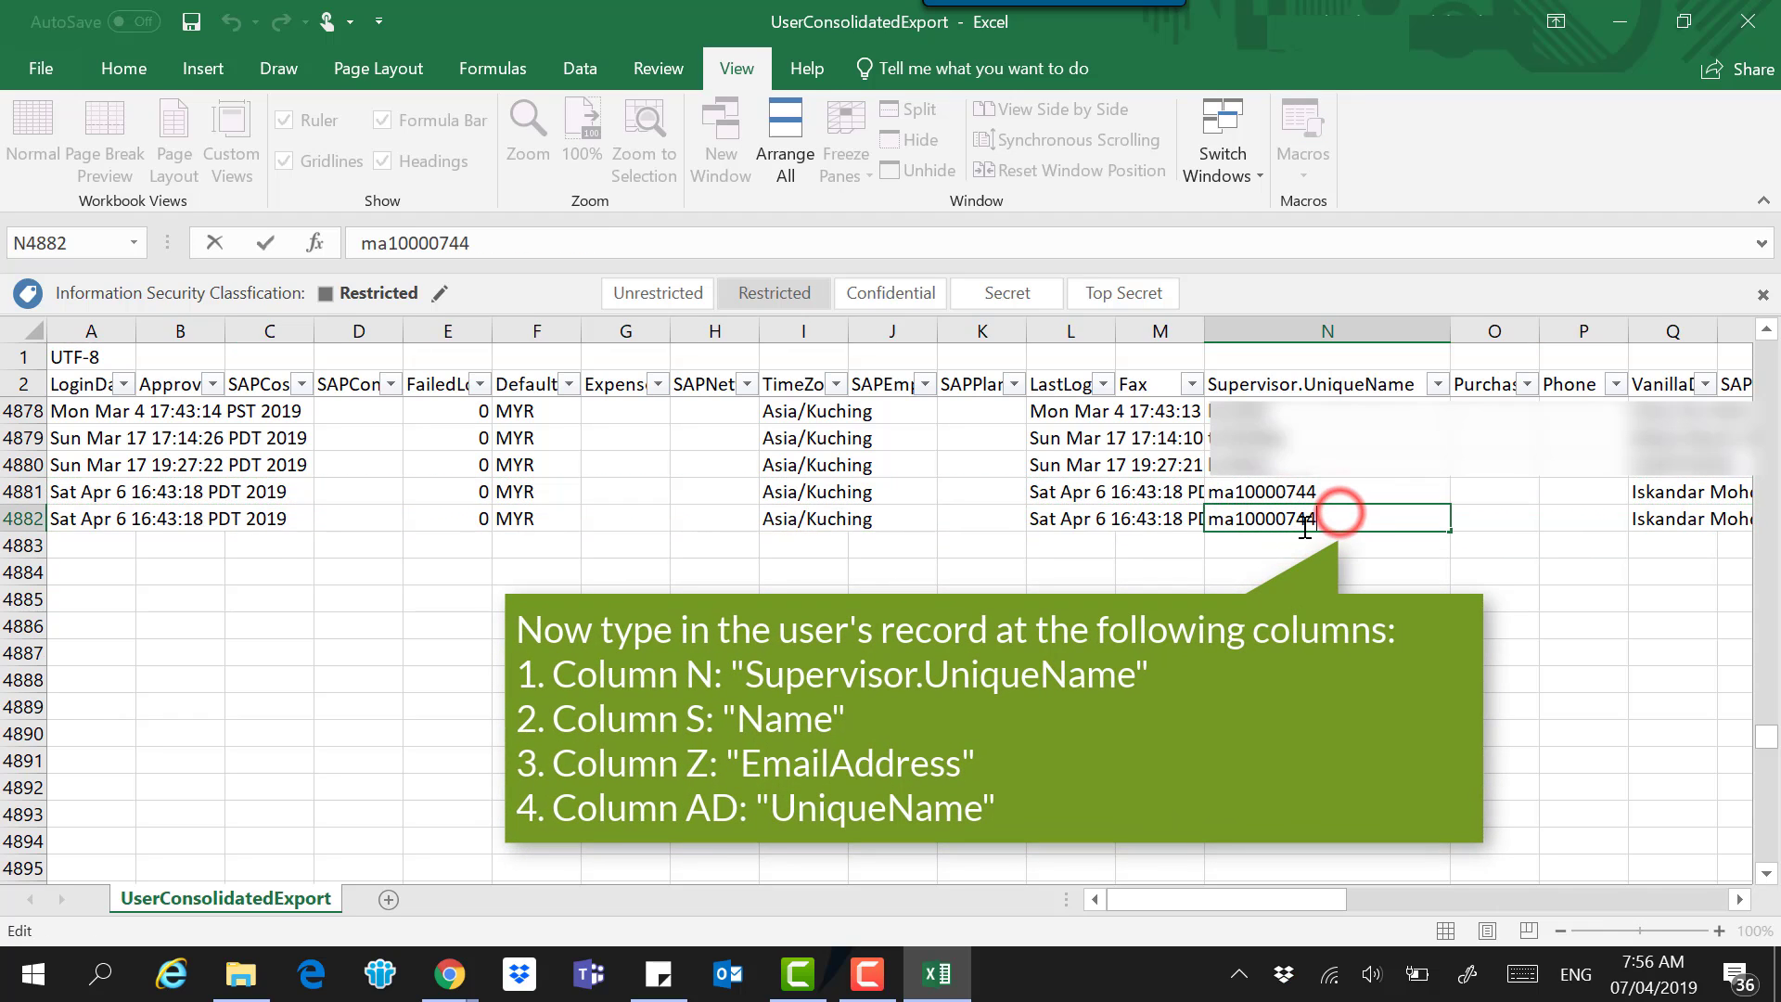
pyautogui.press('BackSpace')
pyautogui.press('BackSpace')
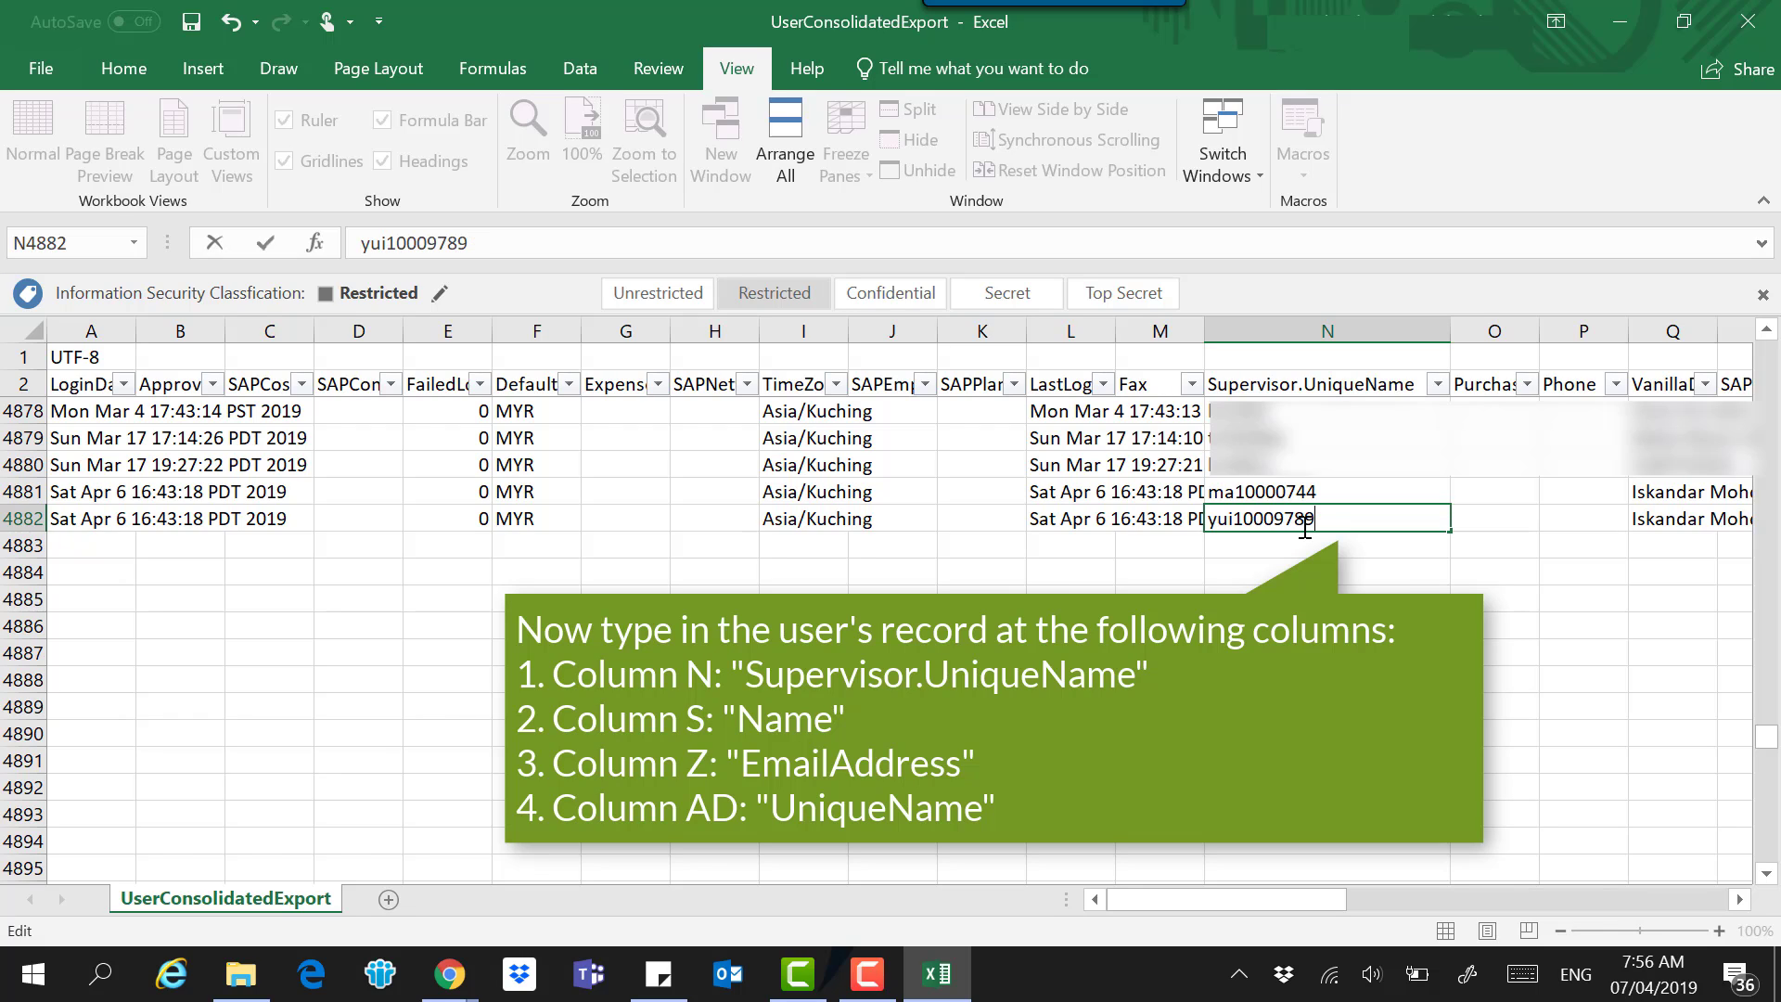
pyautogui.click(1739, 899)
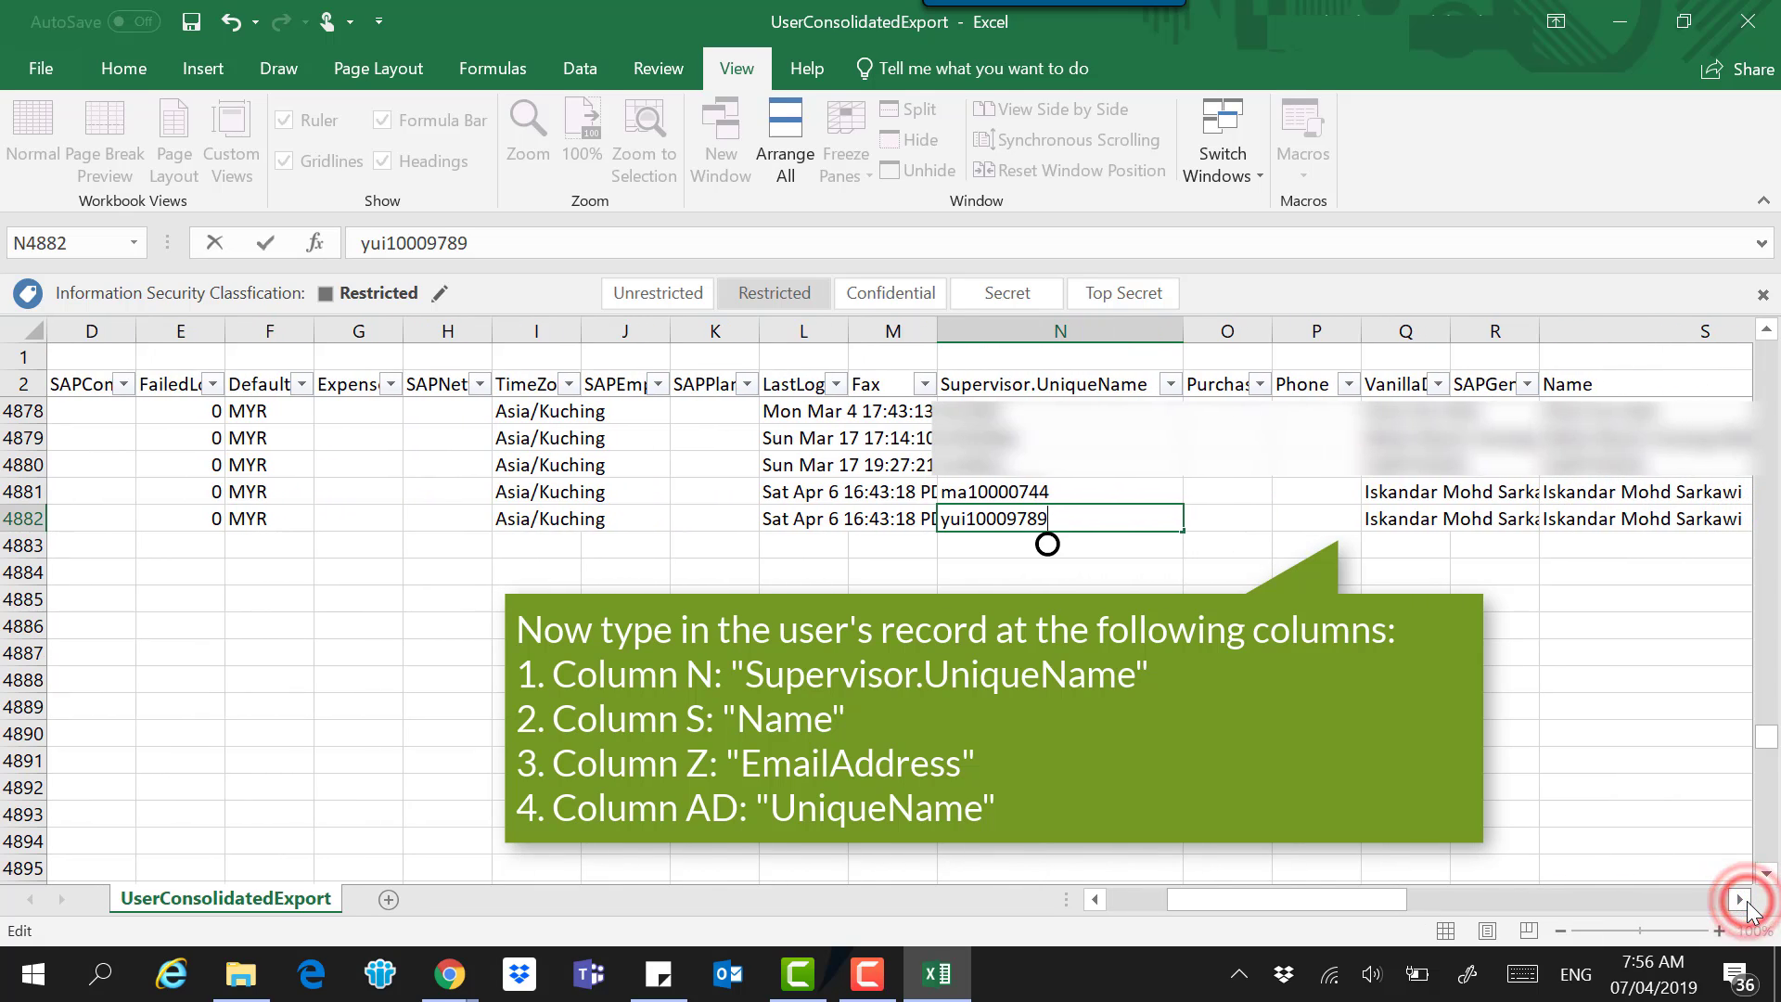
pyautogui.click(1047, 545)
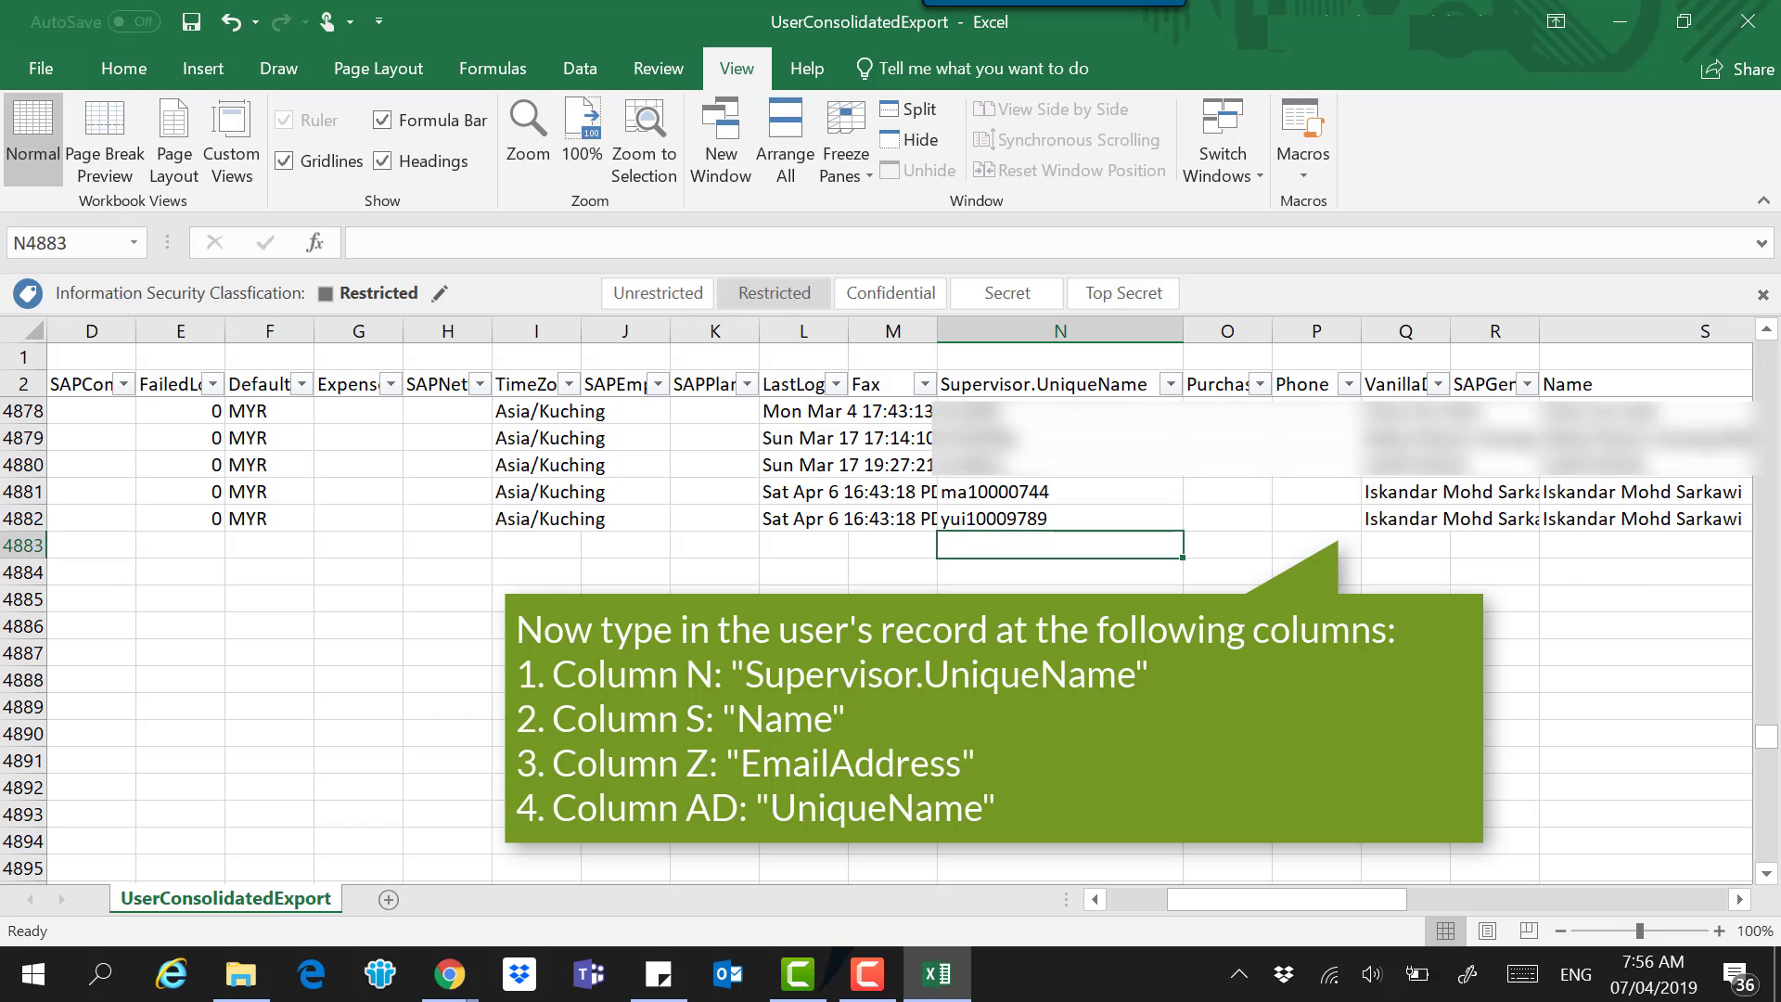
# Clear VanillaDeliverTo cell Q4882 and enter the new user's full name in Name cell S4882.
pyautogui.click(1391, 522)
pyautogui.doubleClick(1391, 522)
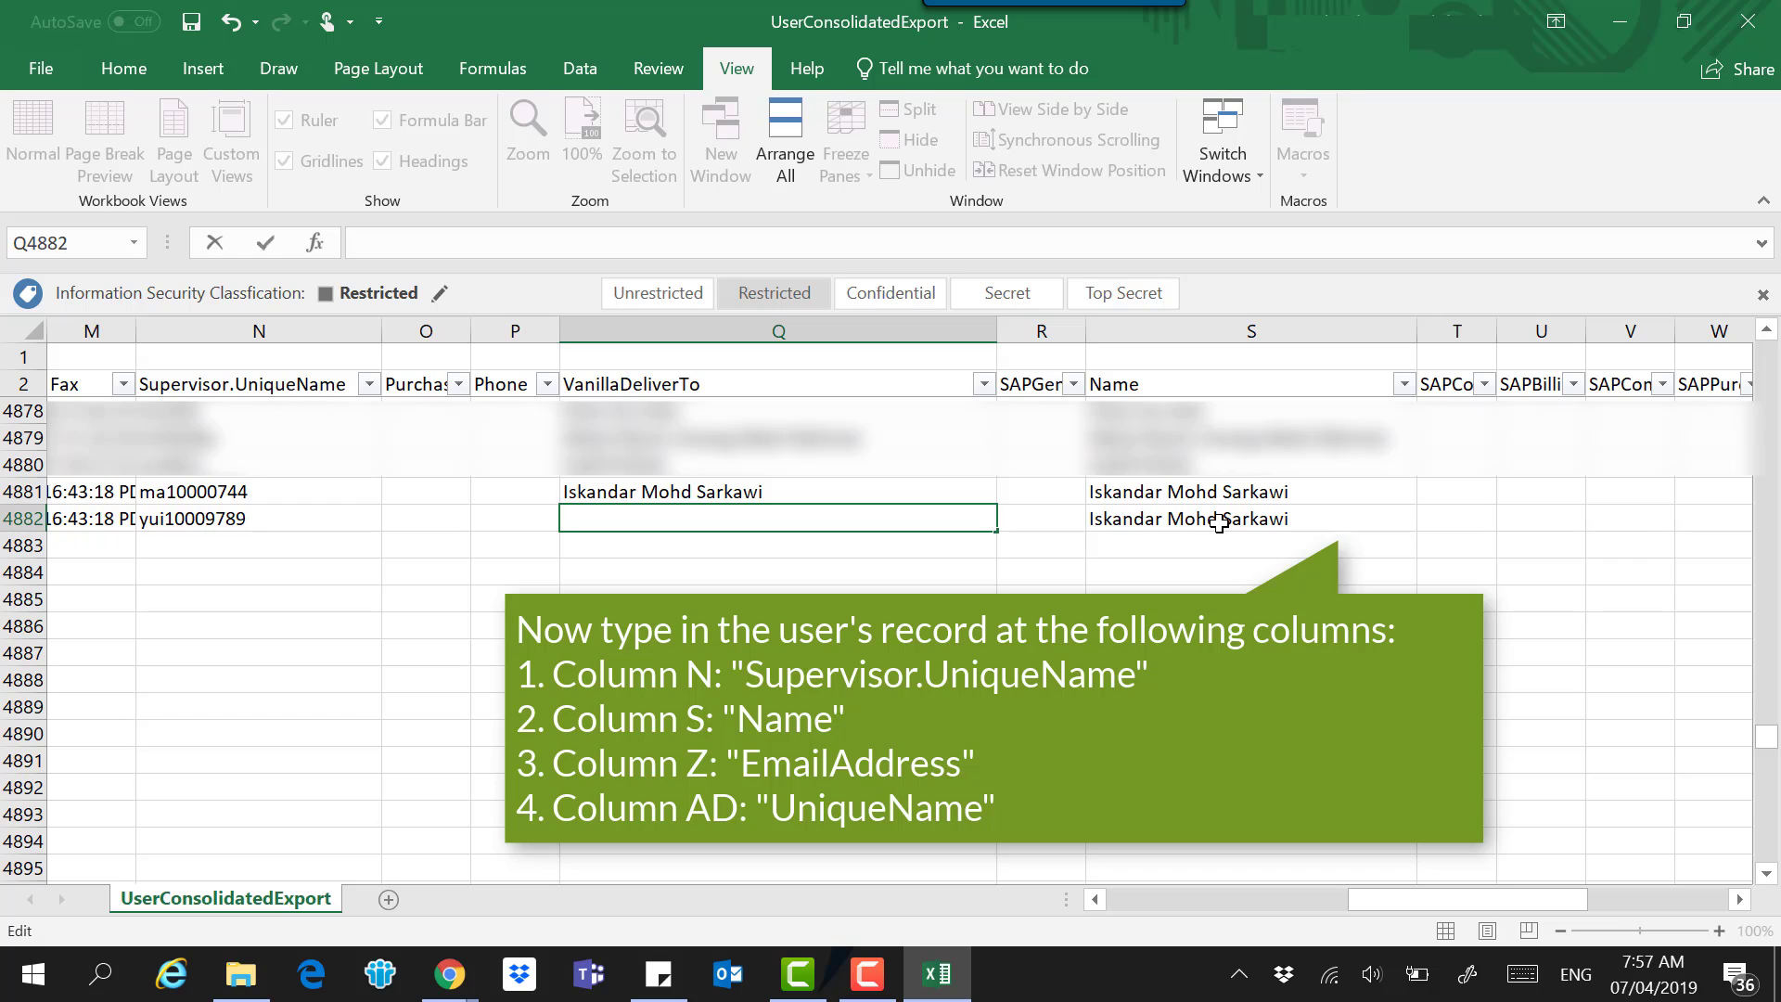
pyautogui.click(1218, 523)
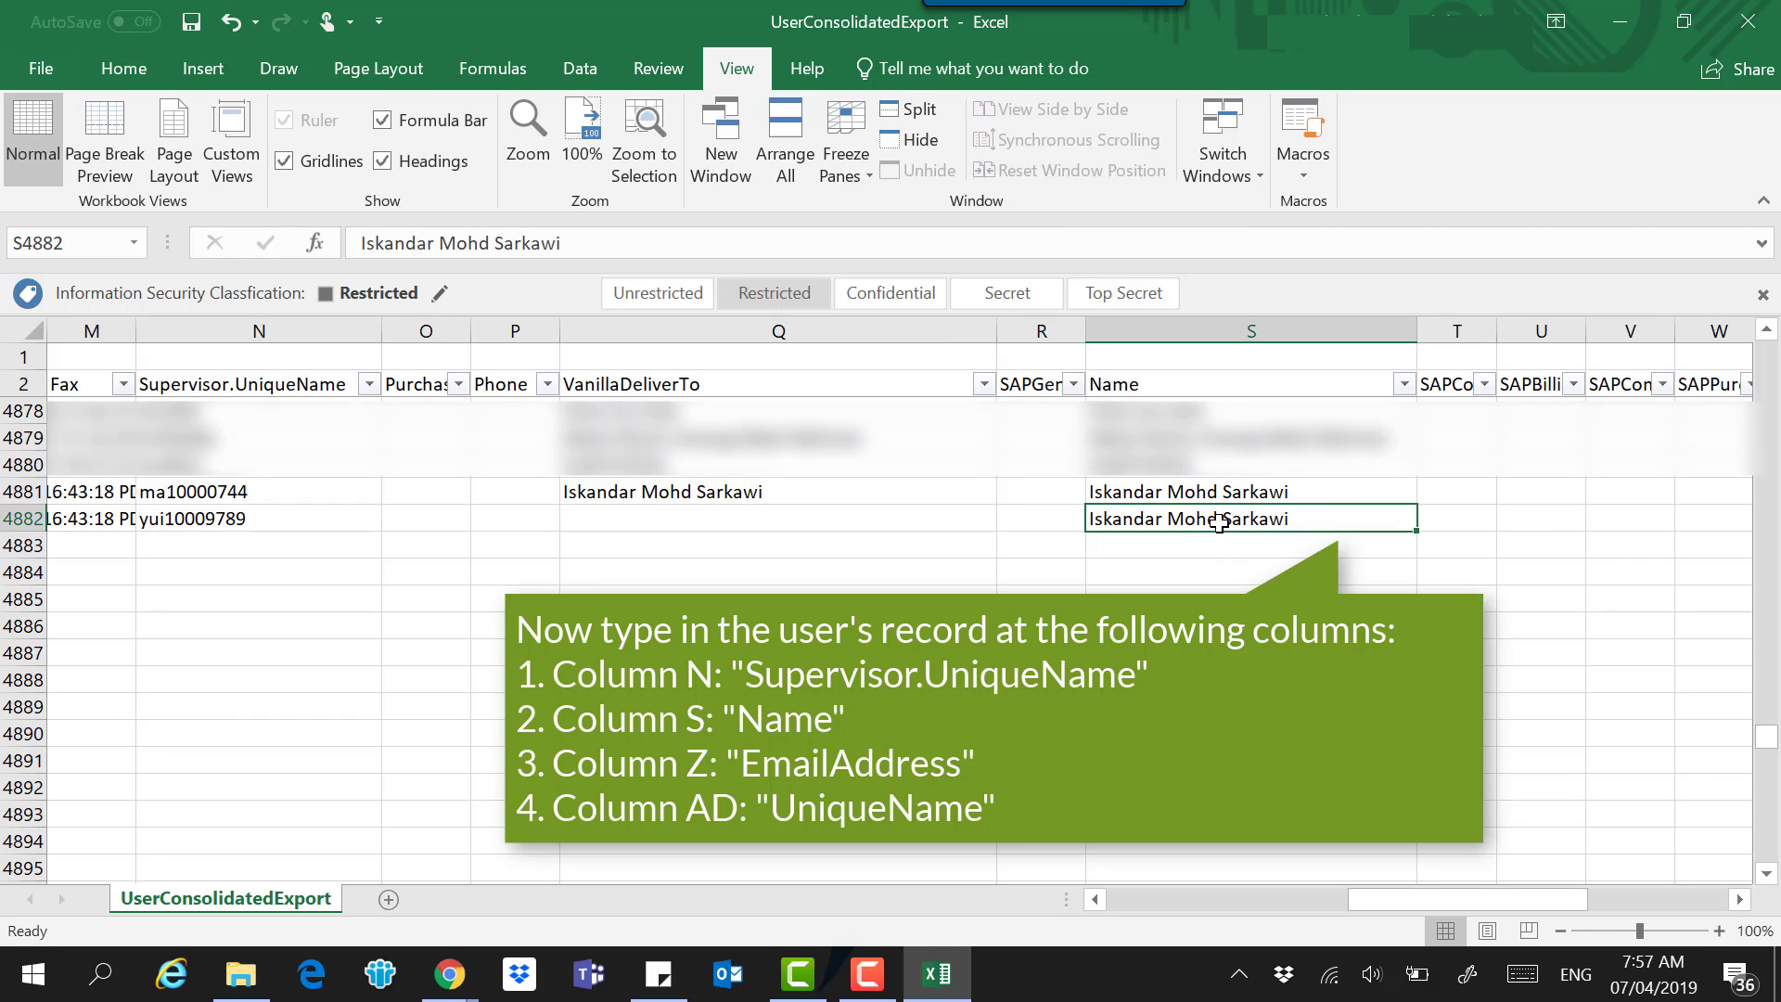
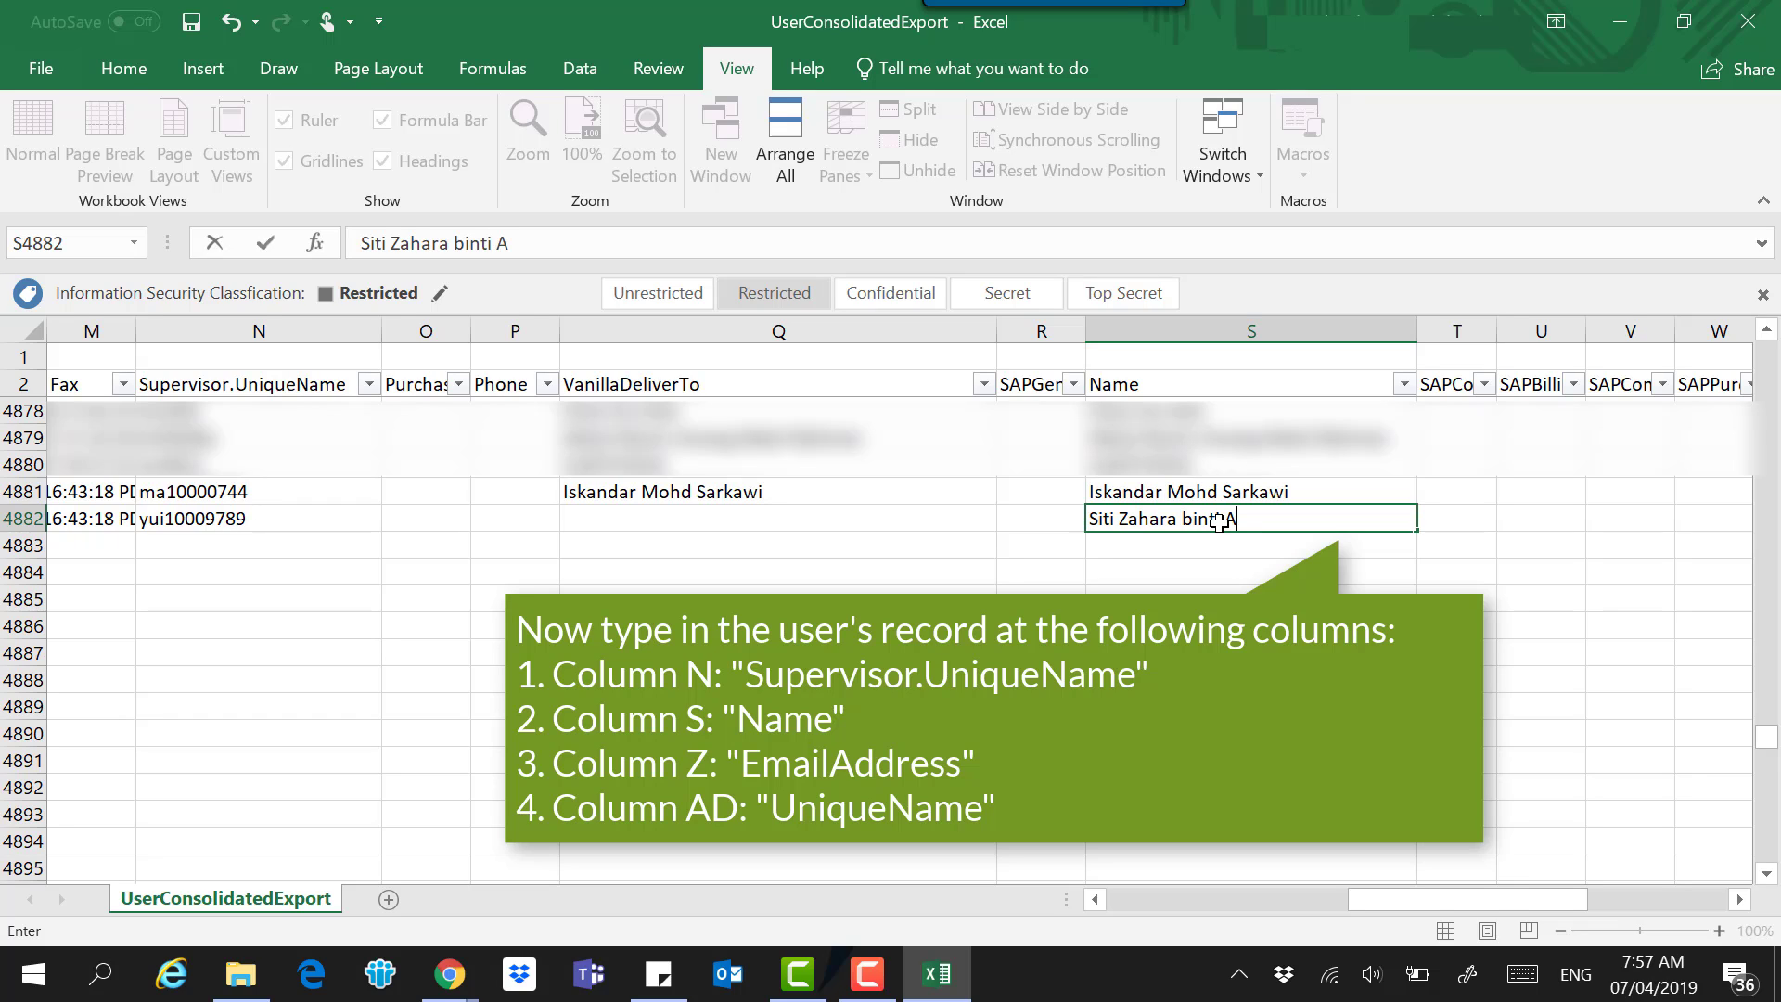
pyautogui.press('Return')
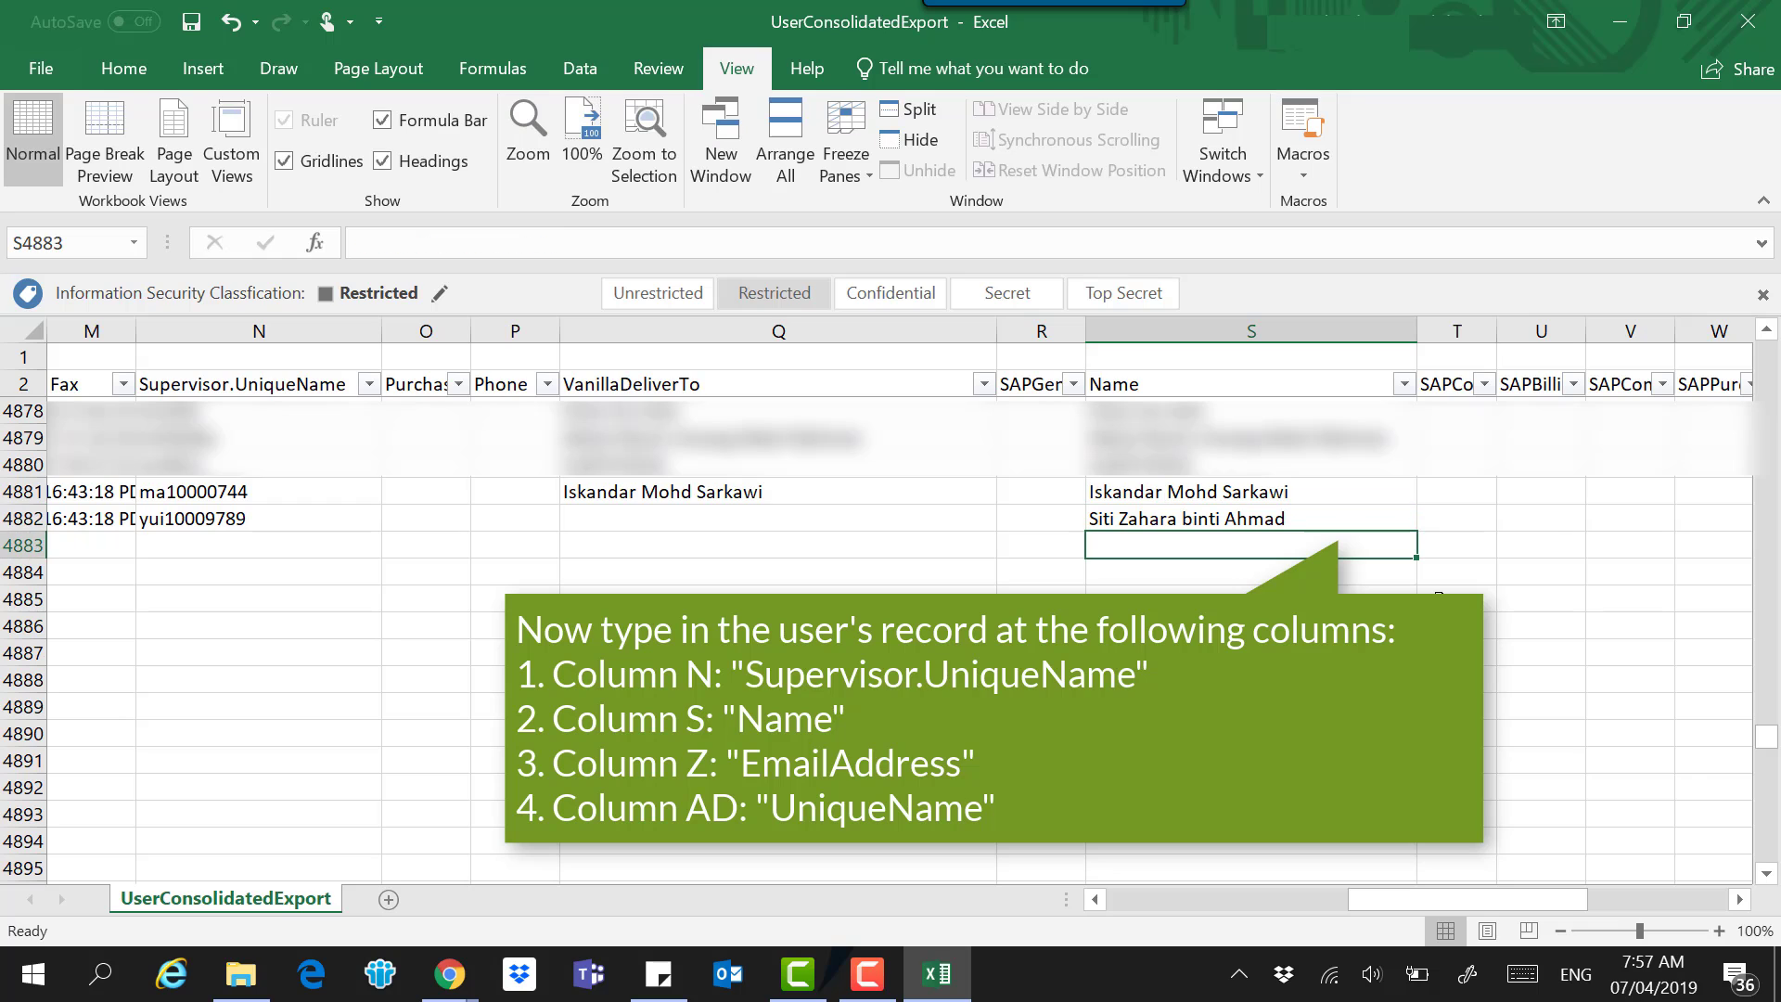
# Enter the new user's company e-mail address in EmailAddress cell Z4882.
pyautogui.click(1740, 899)
pyautogui.click(1740, 899)
pyautogui.click(1740, 898)
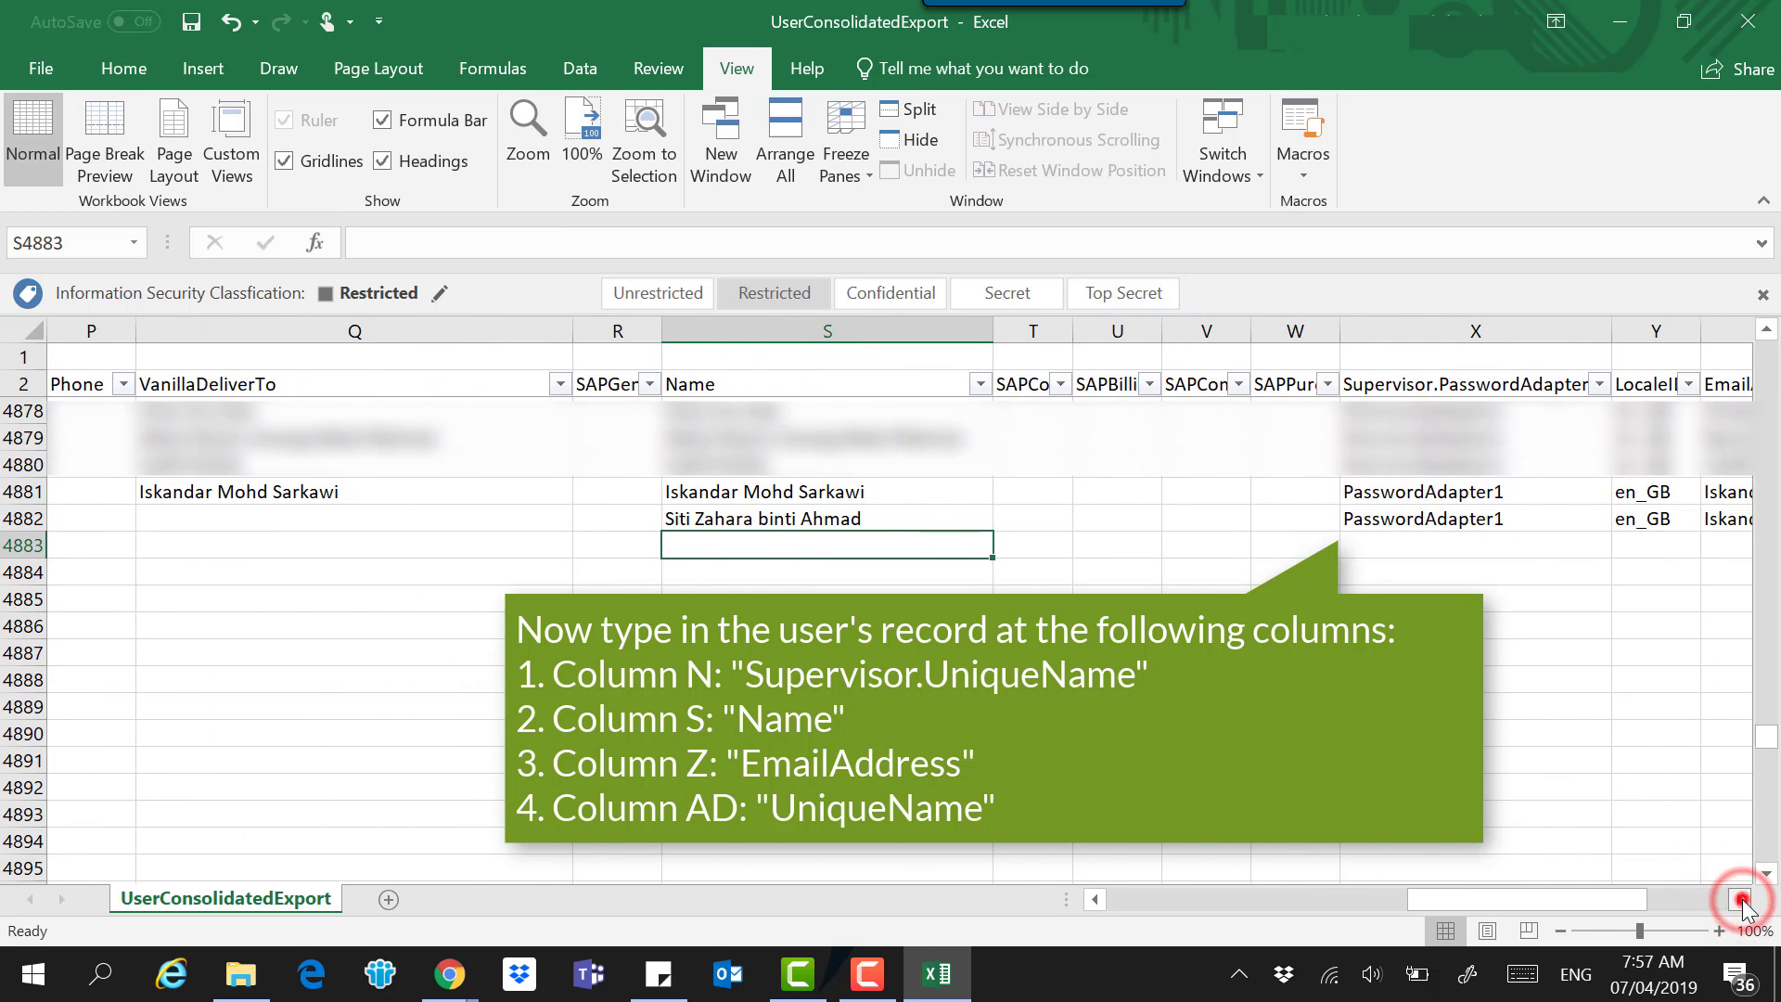
pyautogui.click(1740, 899)
pyautogui.click(1740, 899)
pyautogui.click(1741, 899)
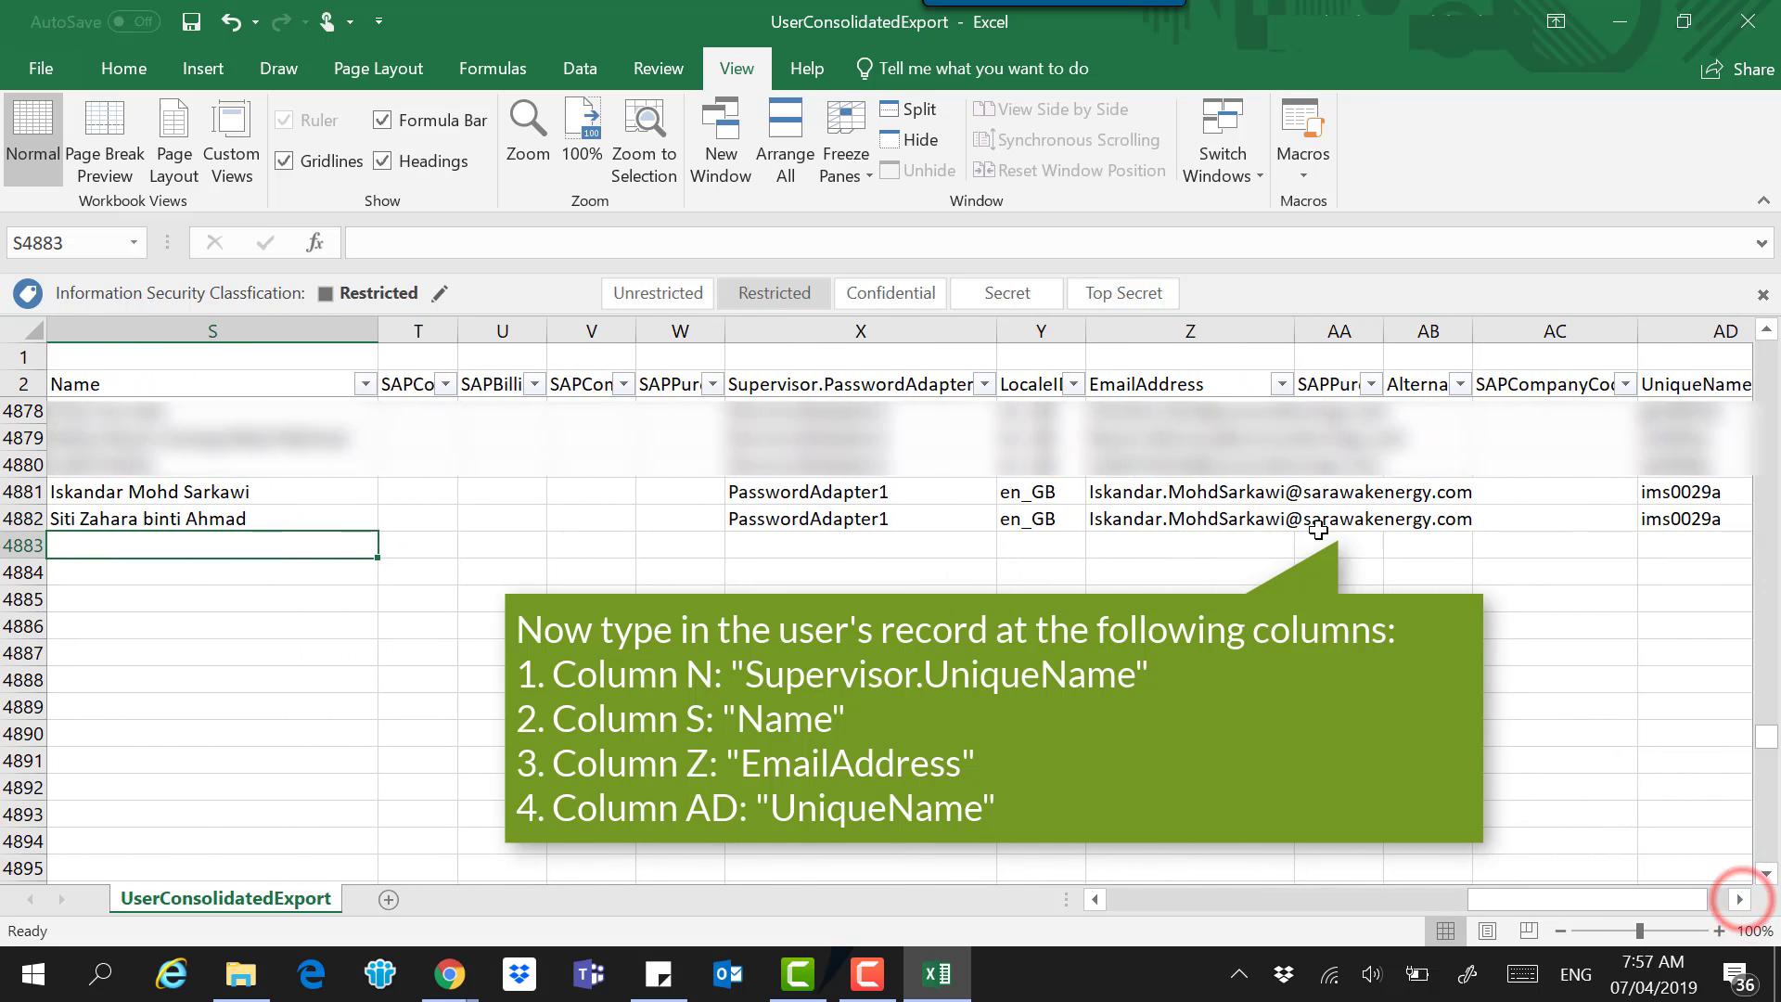
pyautogui.click(1232, 518)
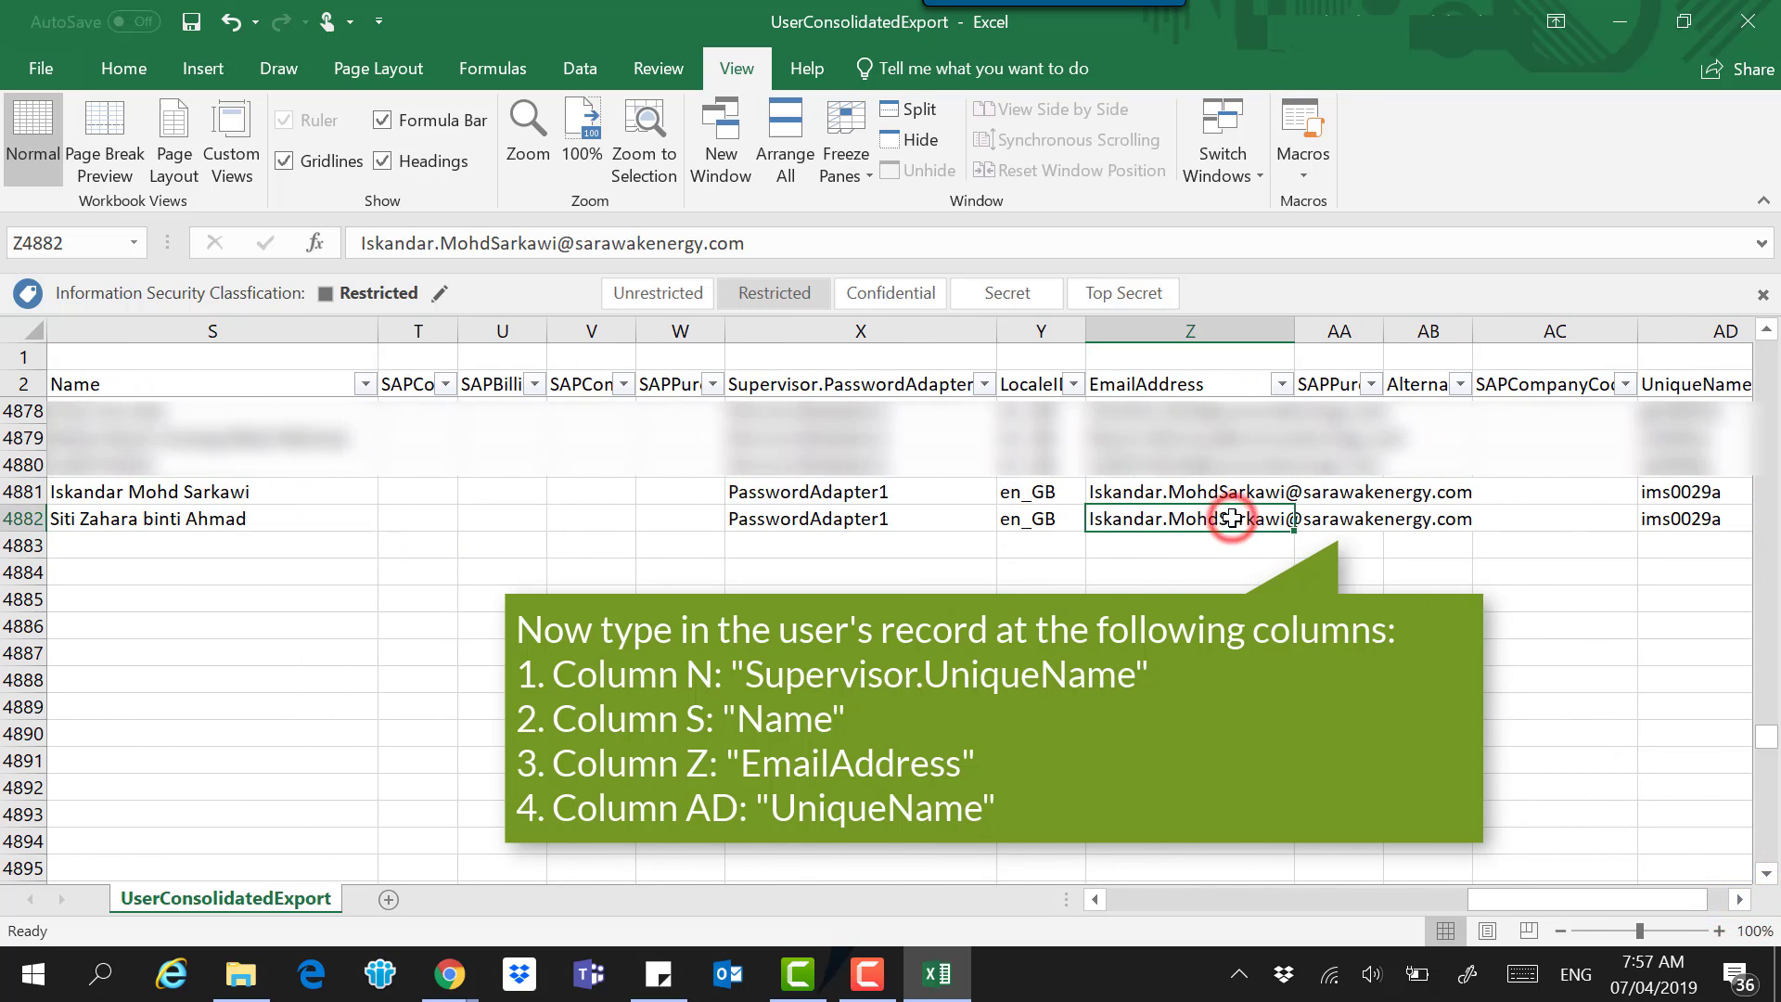
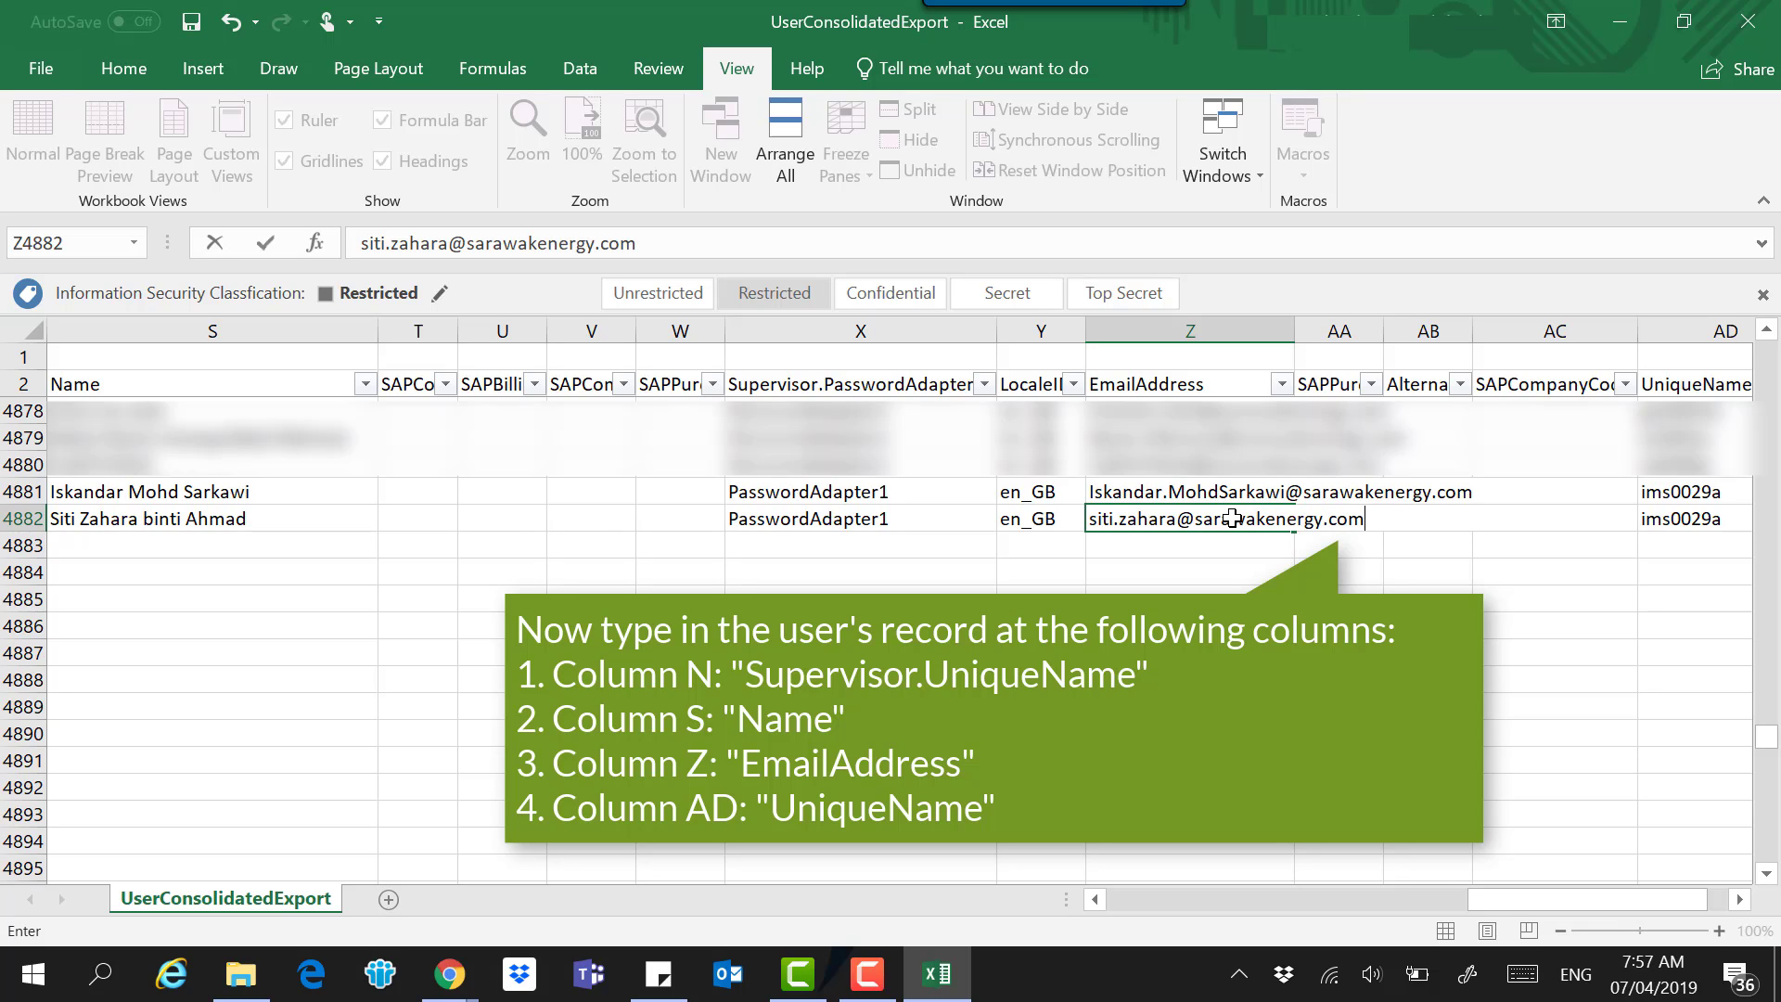
pyautogui.press('Return')
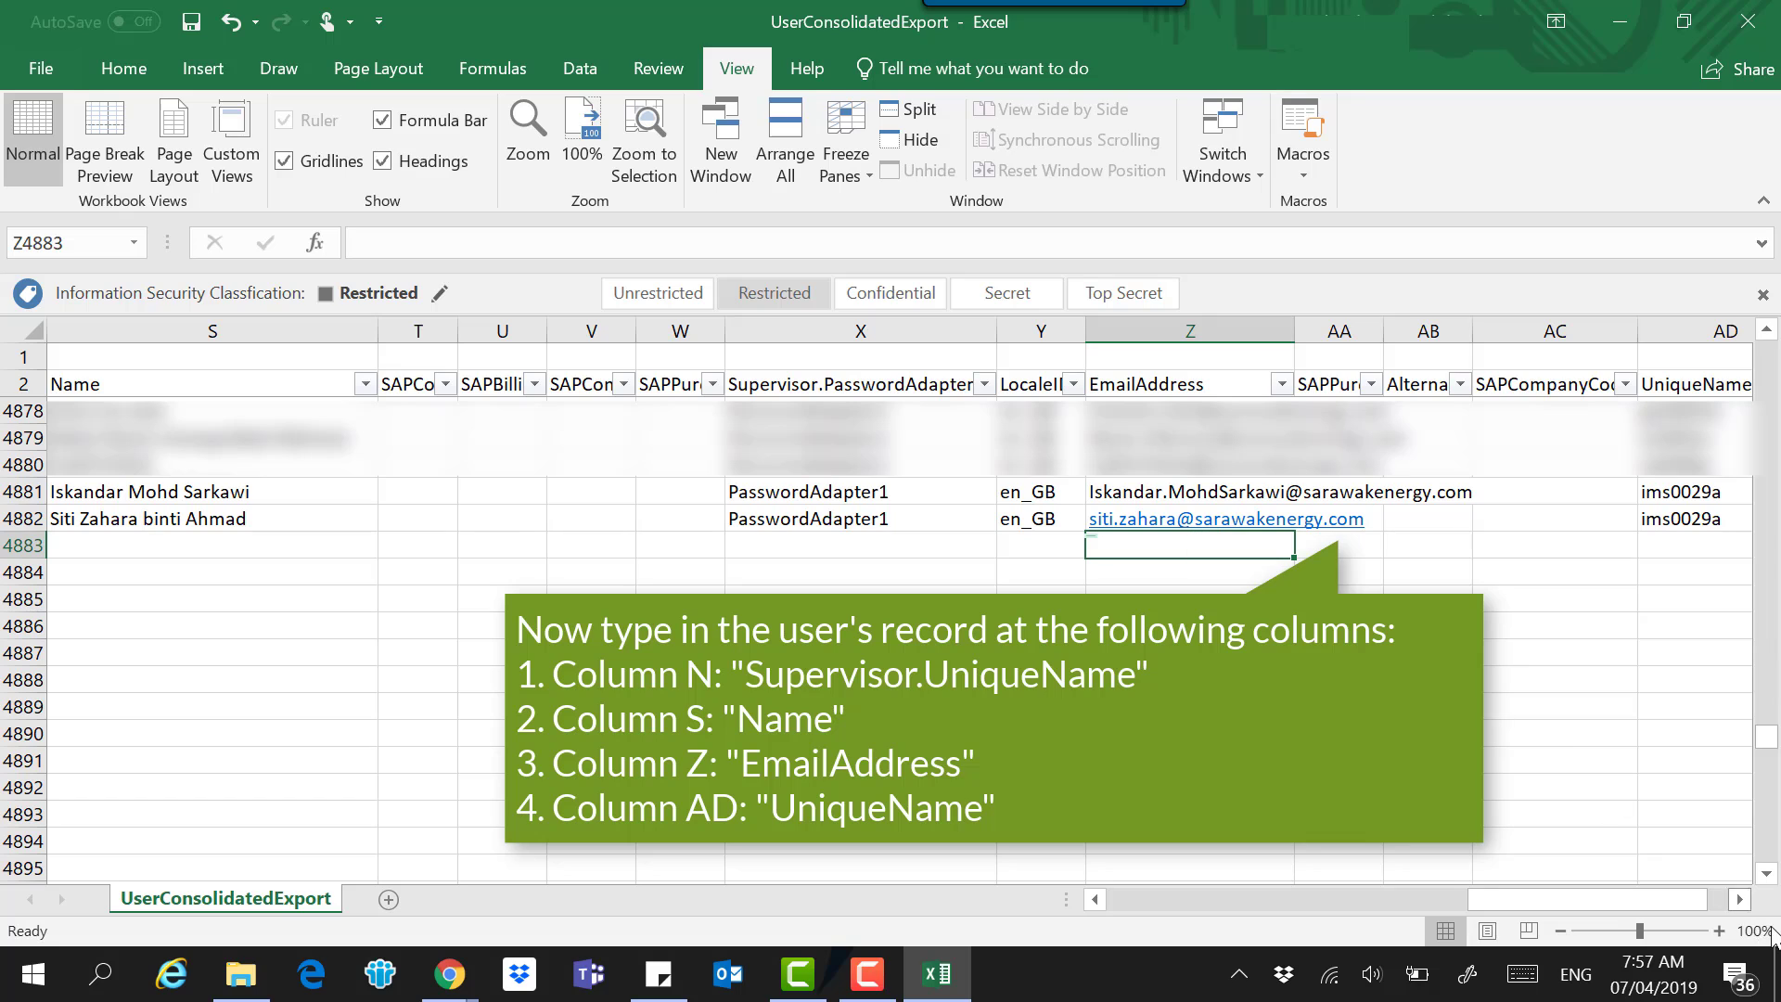
# Enter the new user's ID in UniqueName cell AD4882, save the workbook and close Excel.
pyautogui.click(1740, 899)
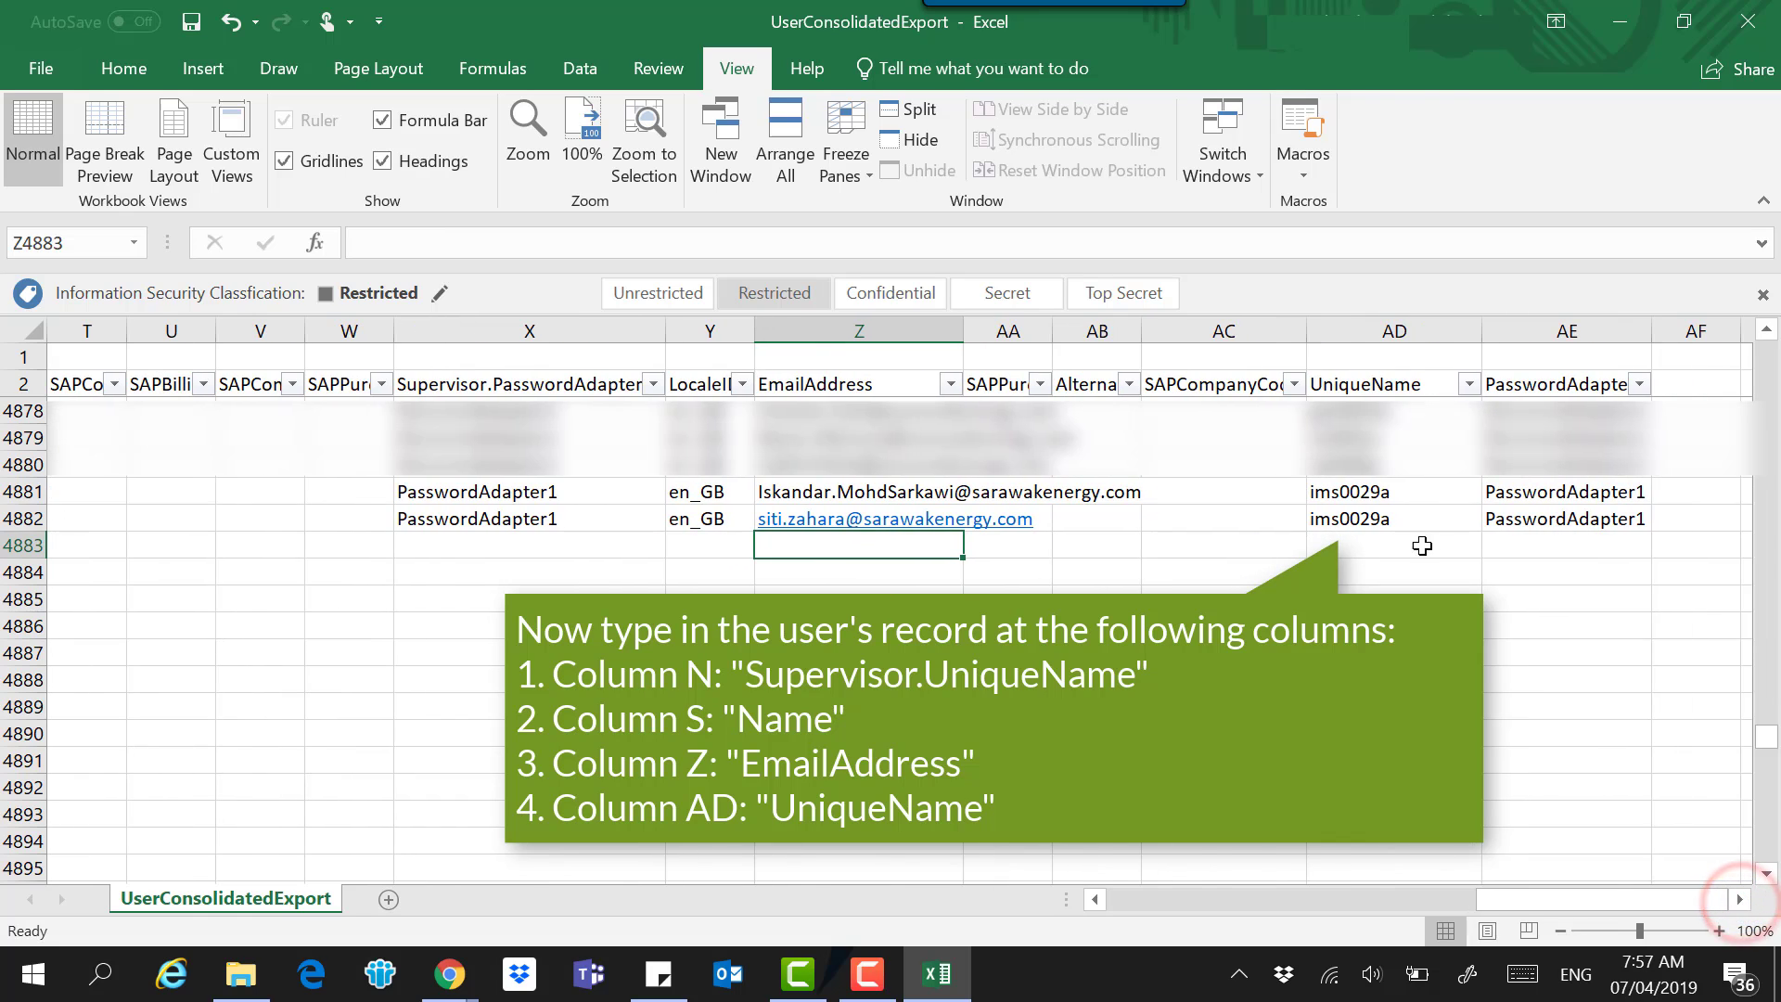
pyautogui.click(1421, 517)
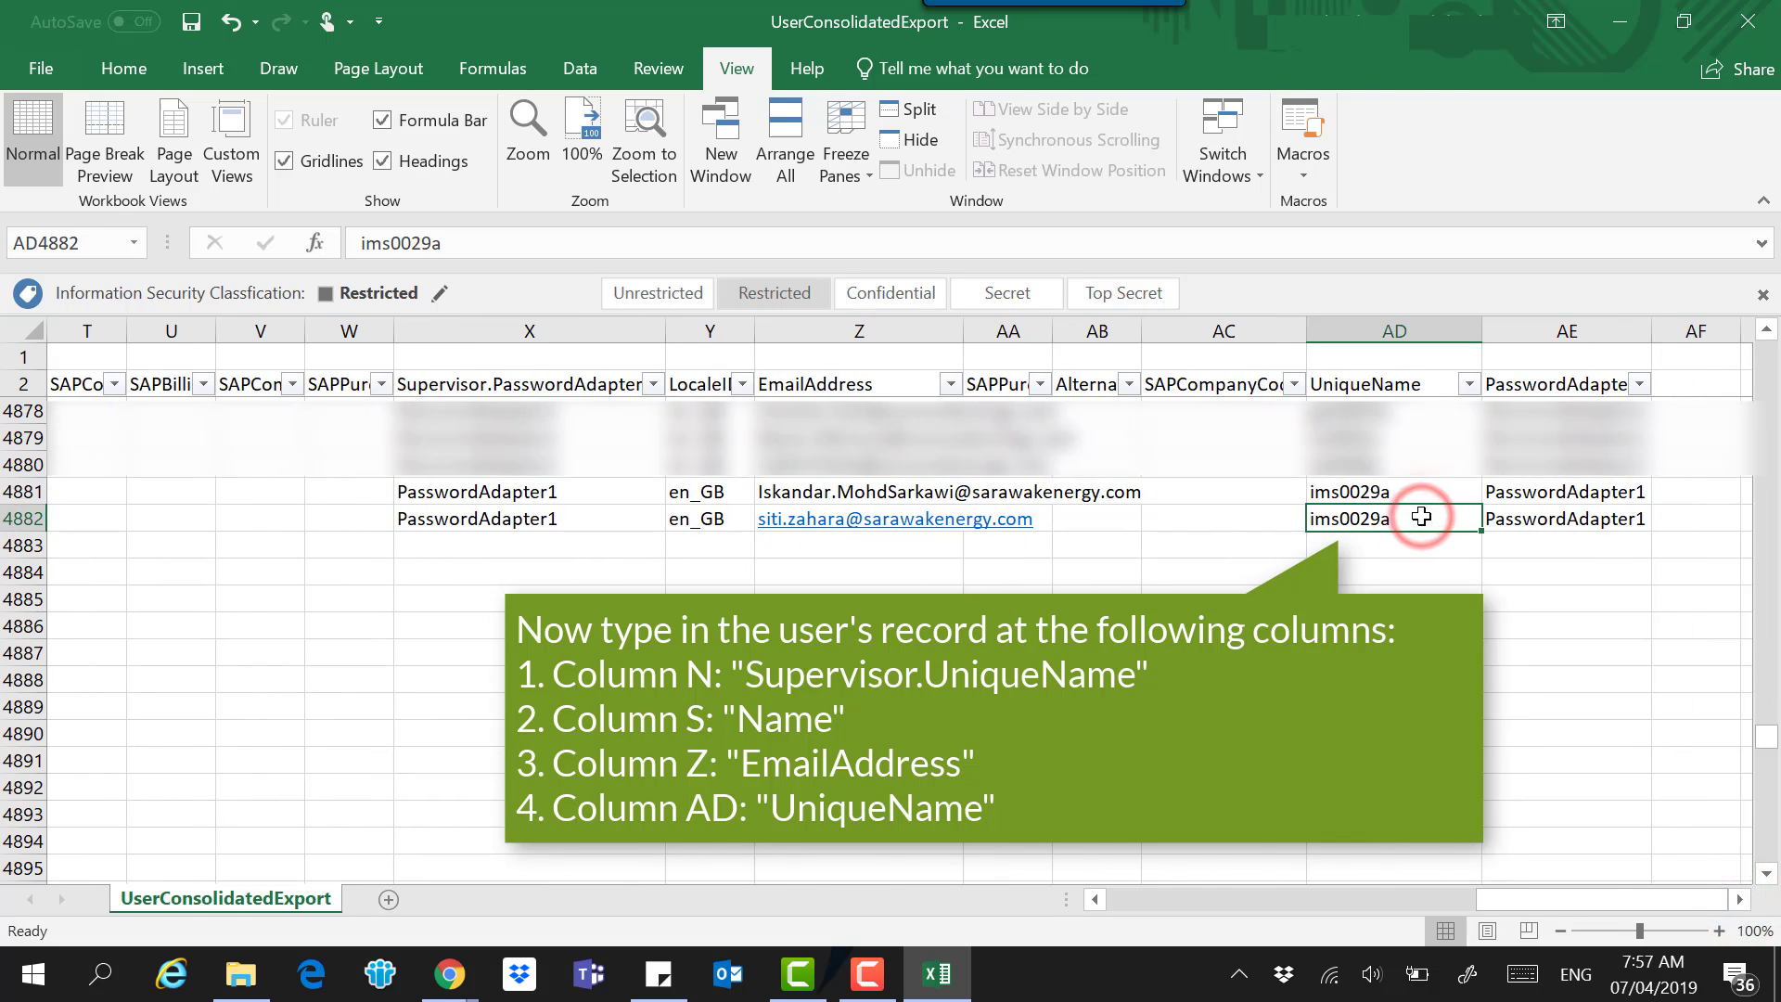
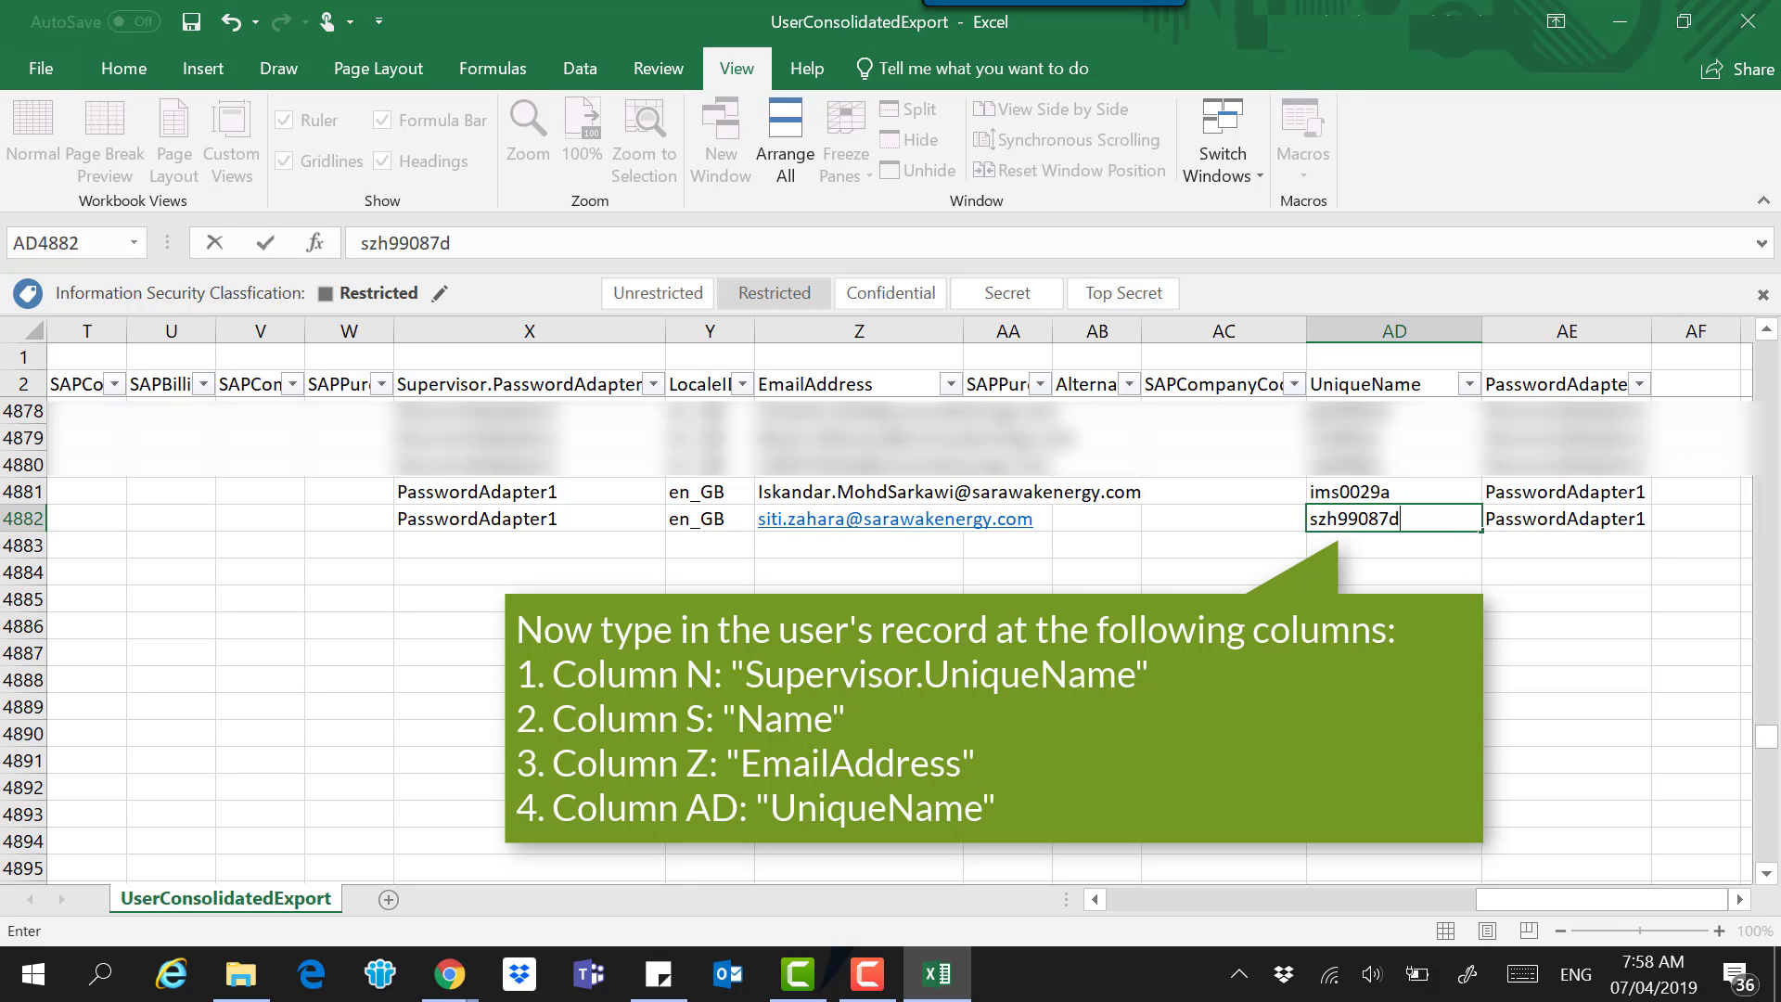
pyautogui.click(1456, 590)
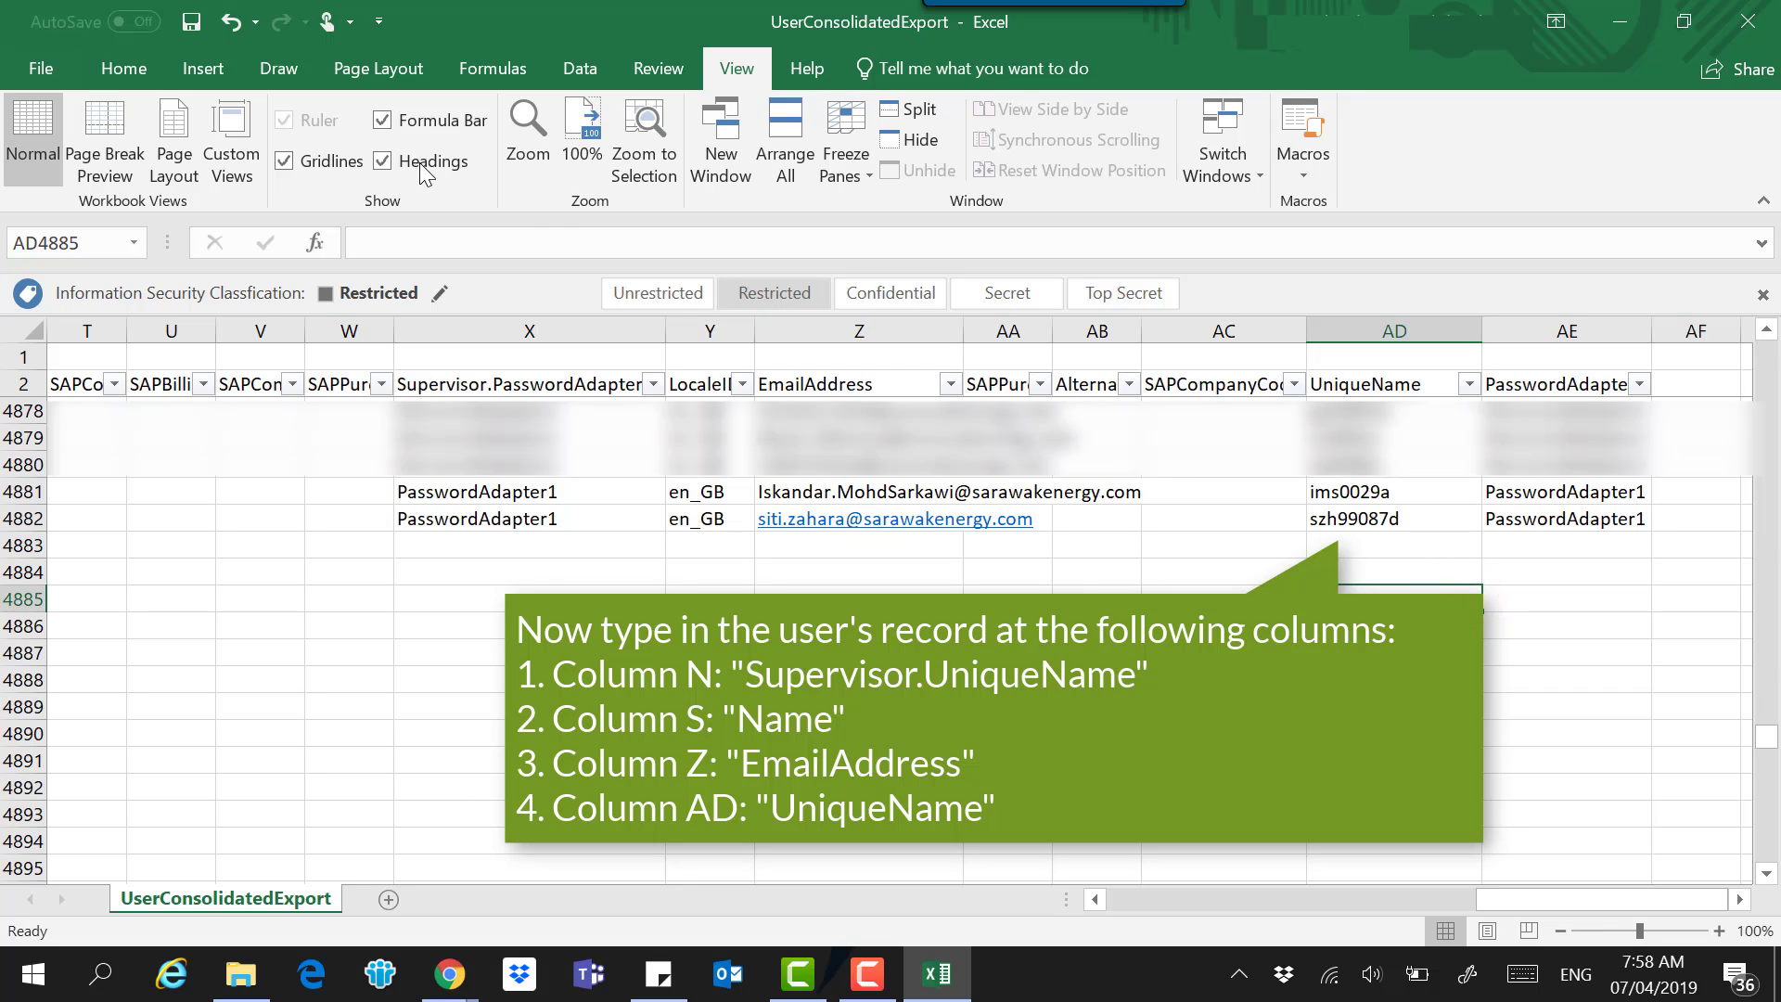
pyautogui.click(192, 22)
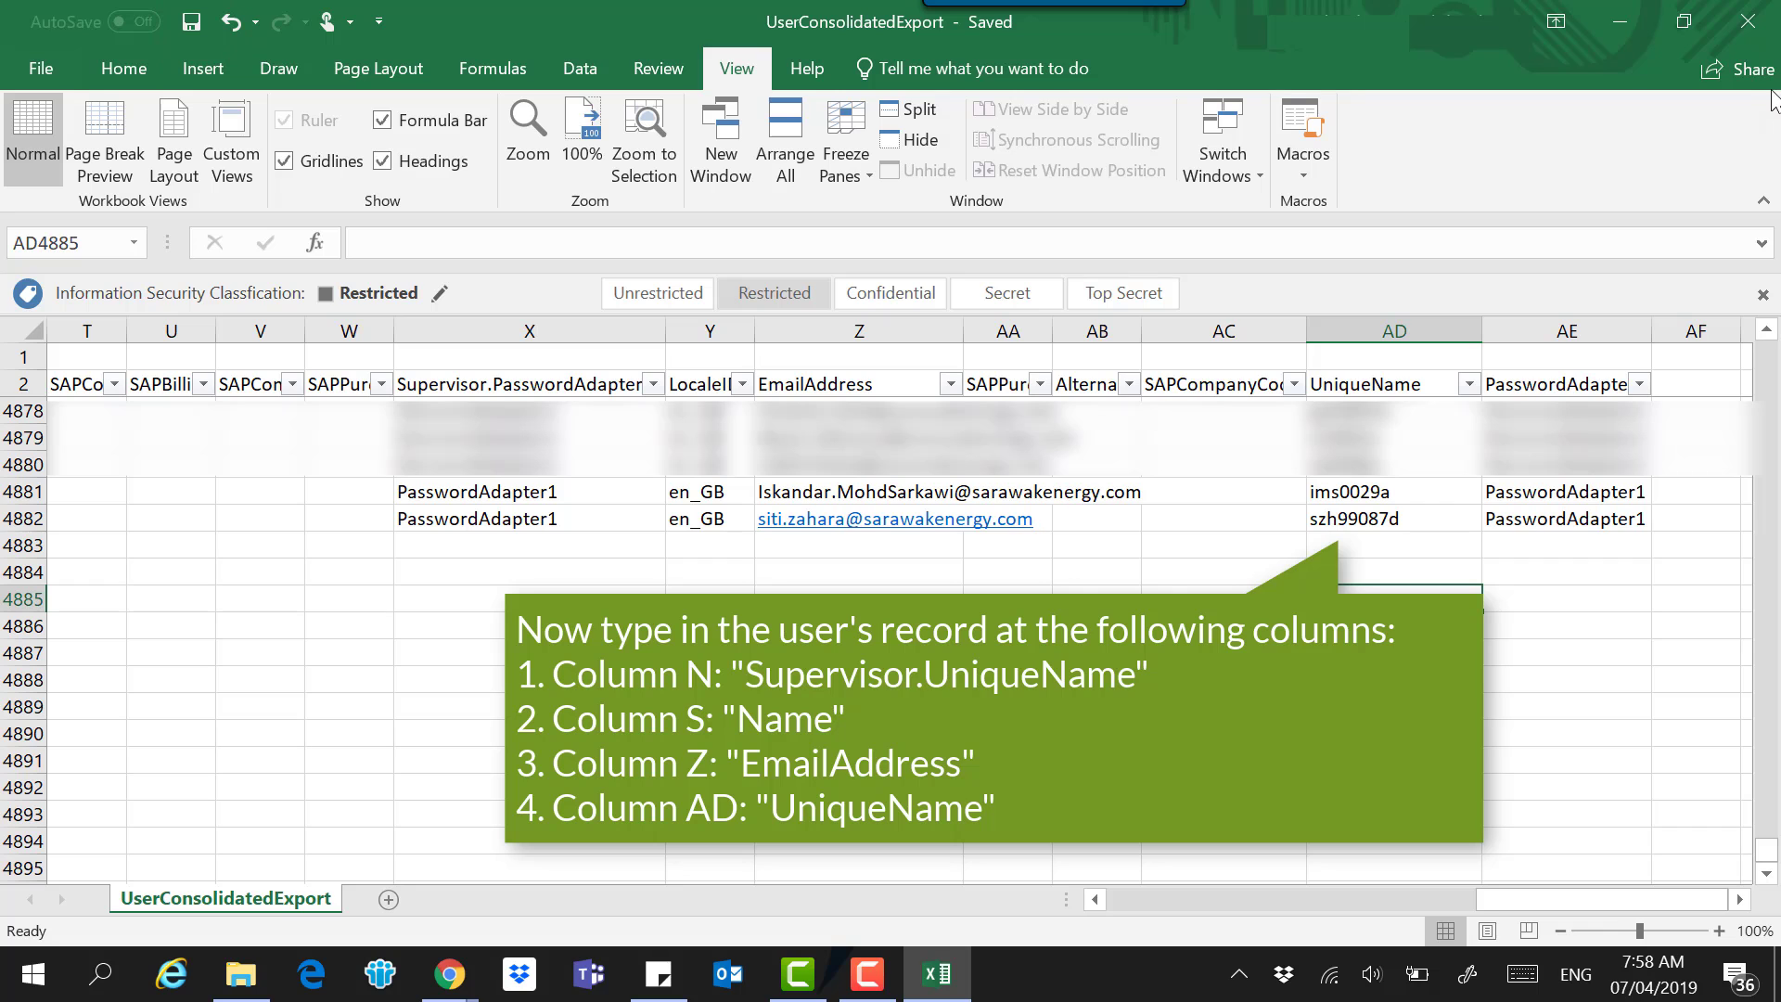
pyautogui.click(1749, 35)
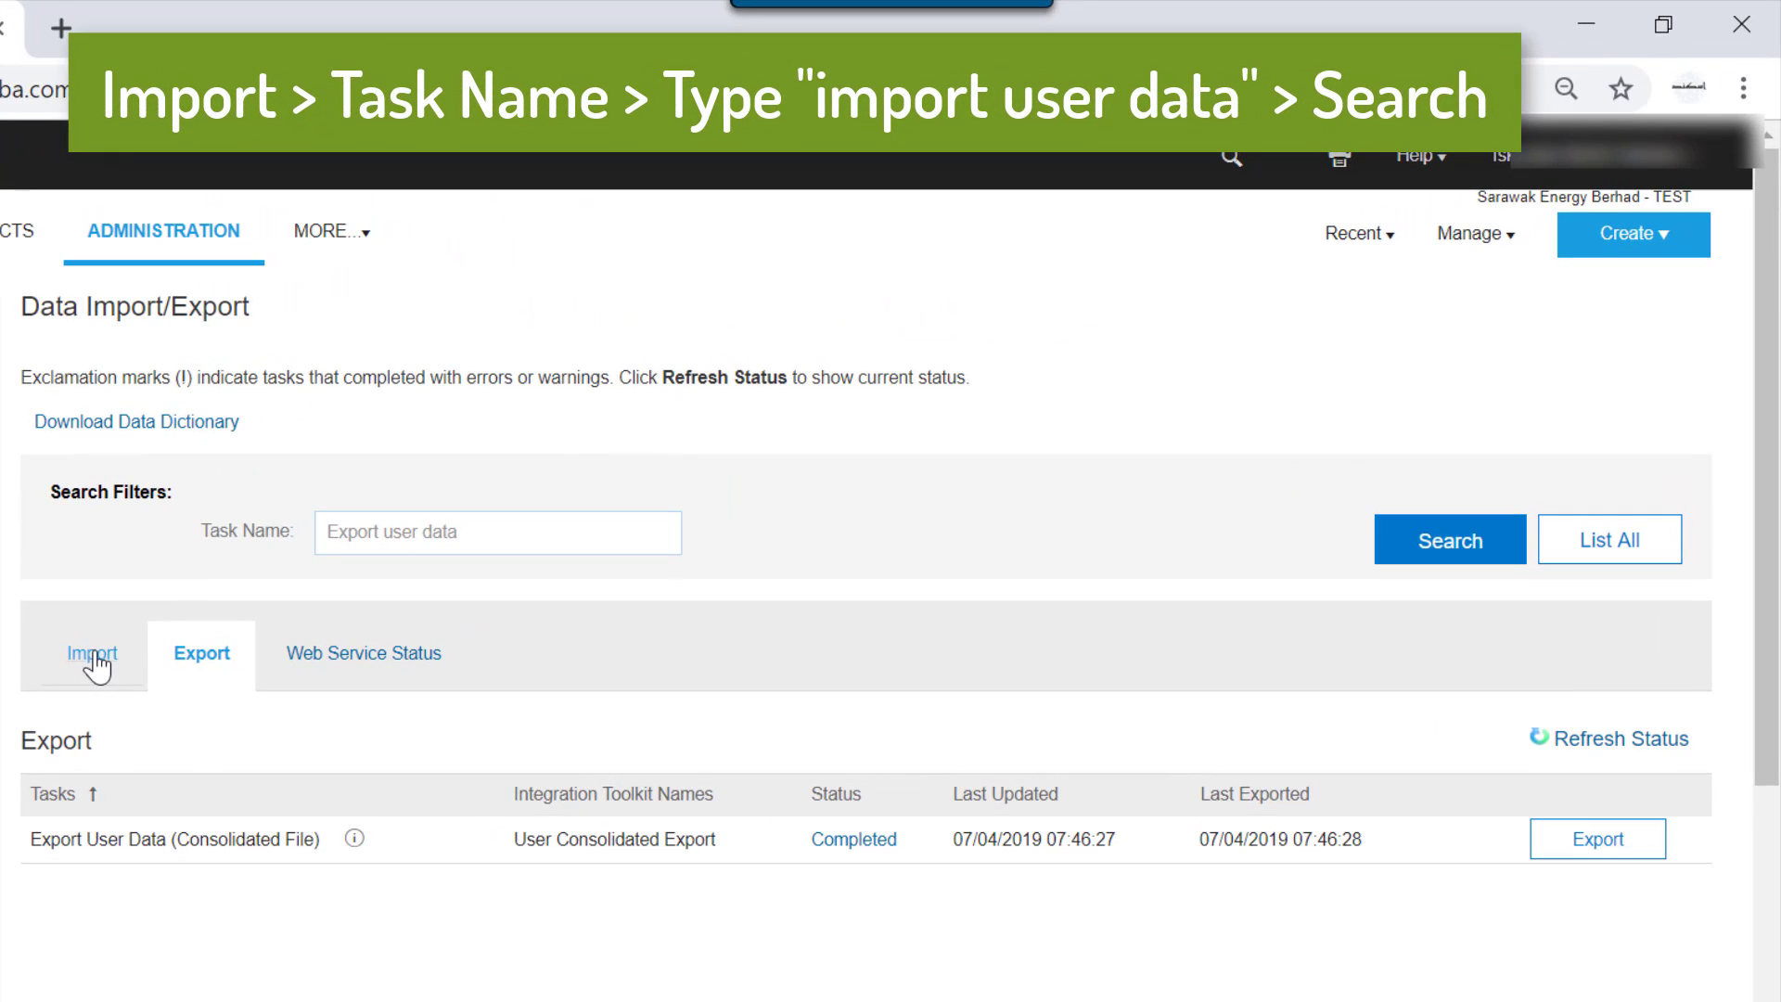
# Search the Import tab for 'import user data' to list Import User Data (Consolidated File).
pyautogui.click(348, 553)
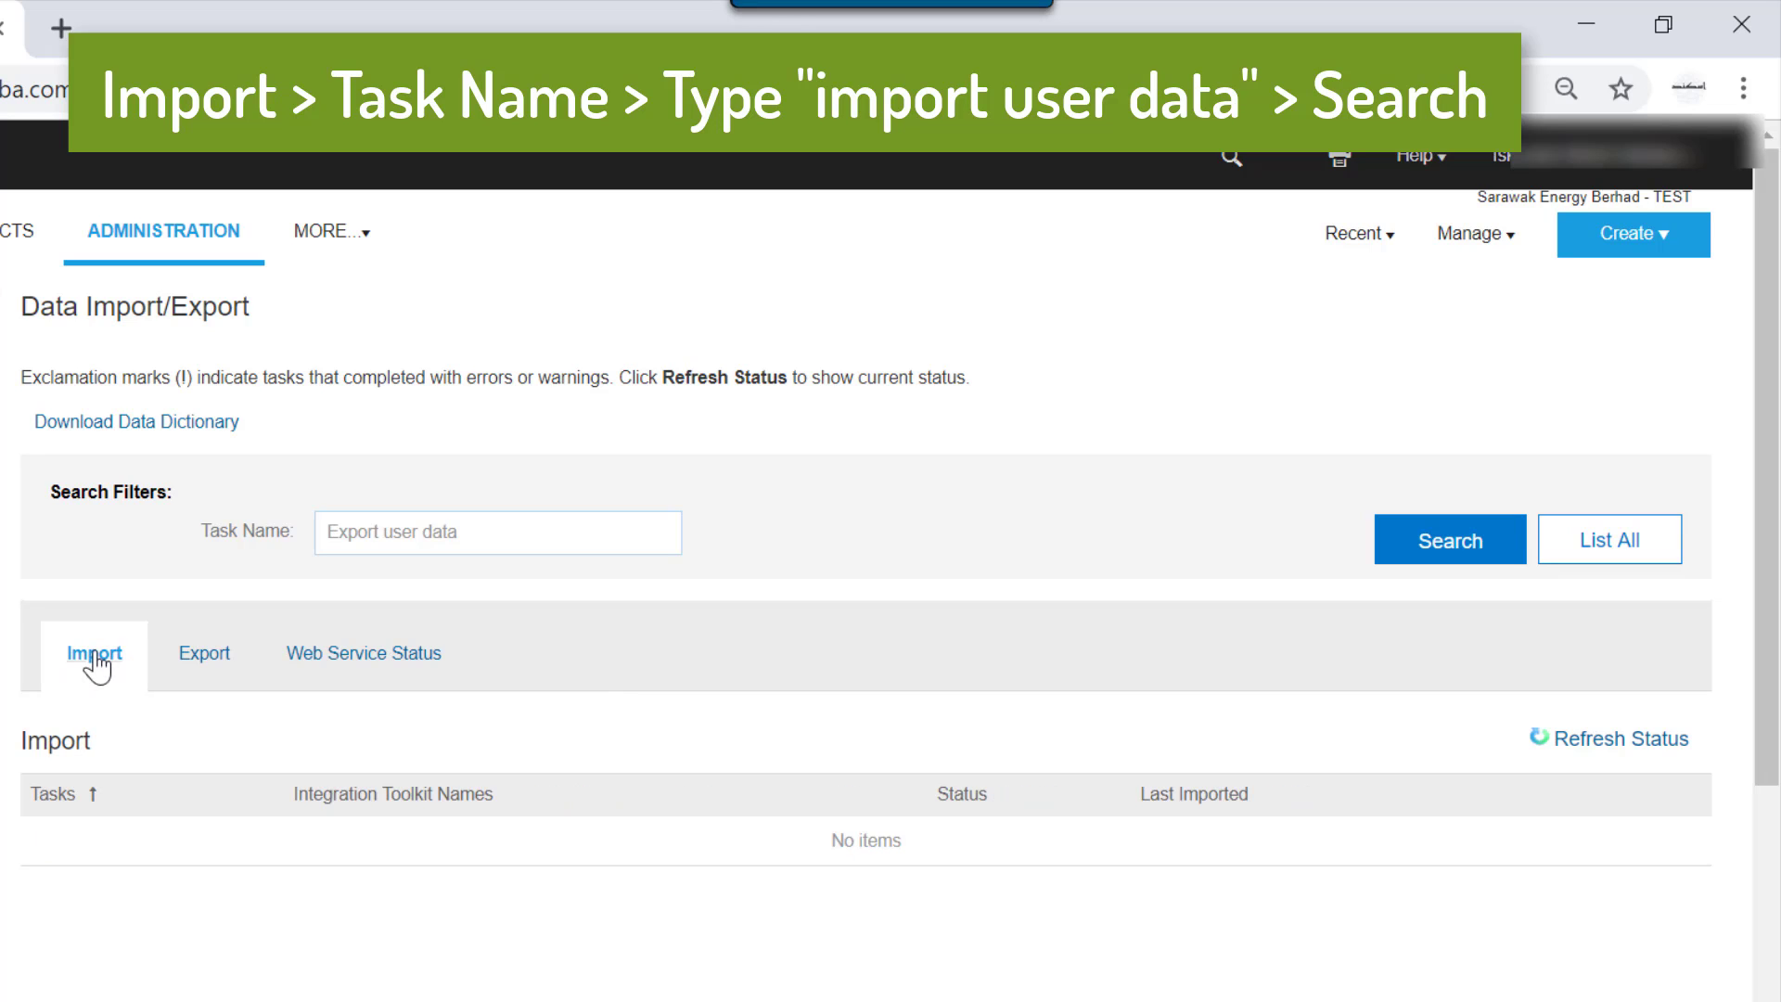
pyautogui.click(394, 529)
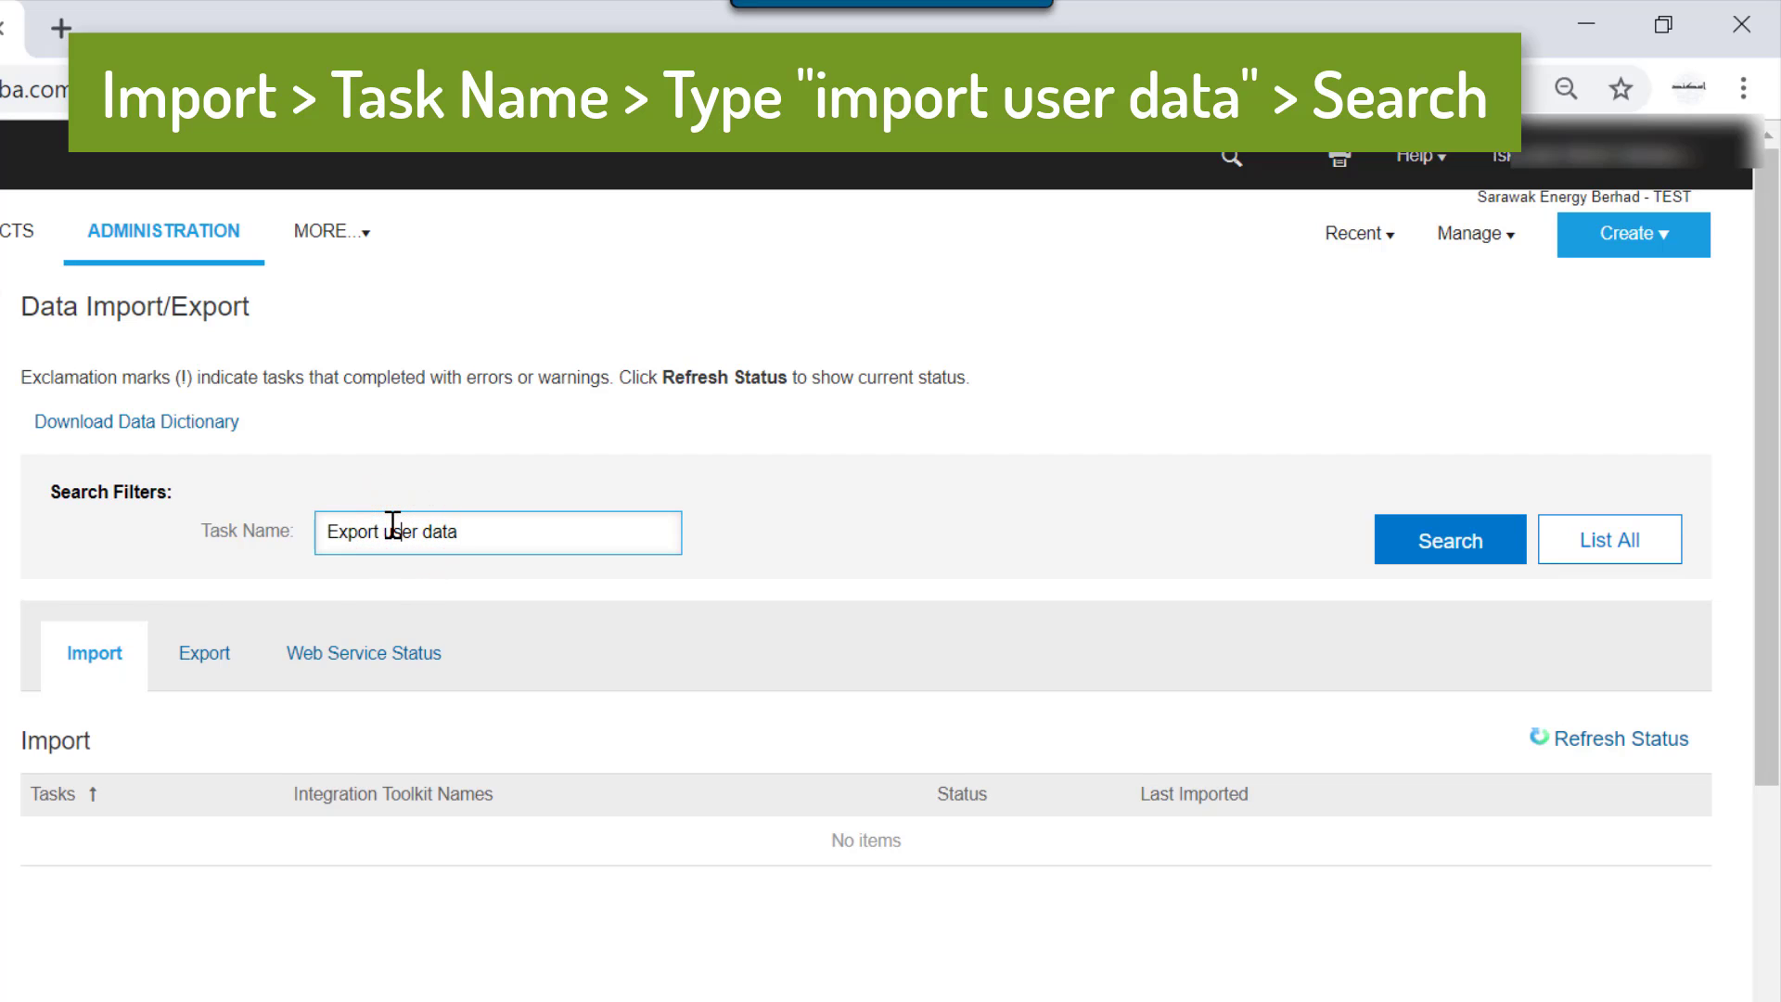
pyautogui.tripleClick(493, 531)
pyautogui.write('imp')
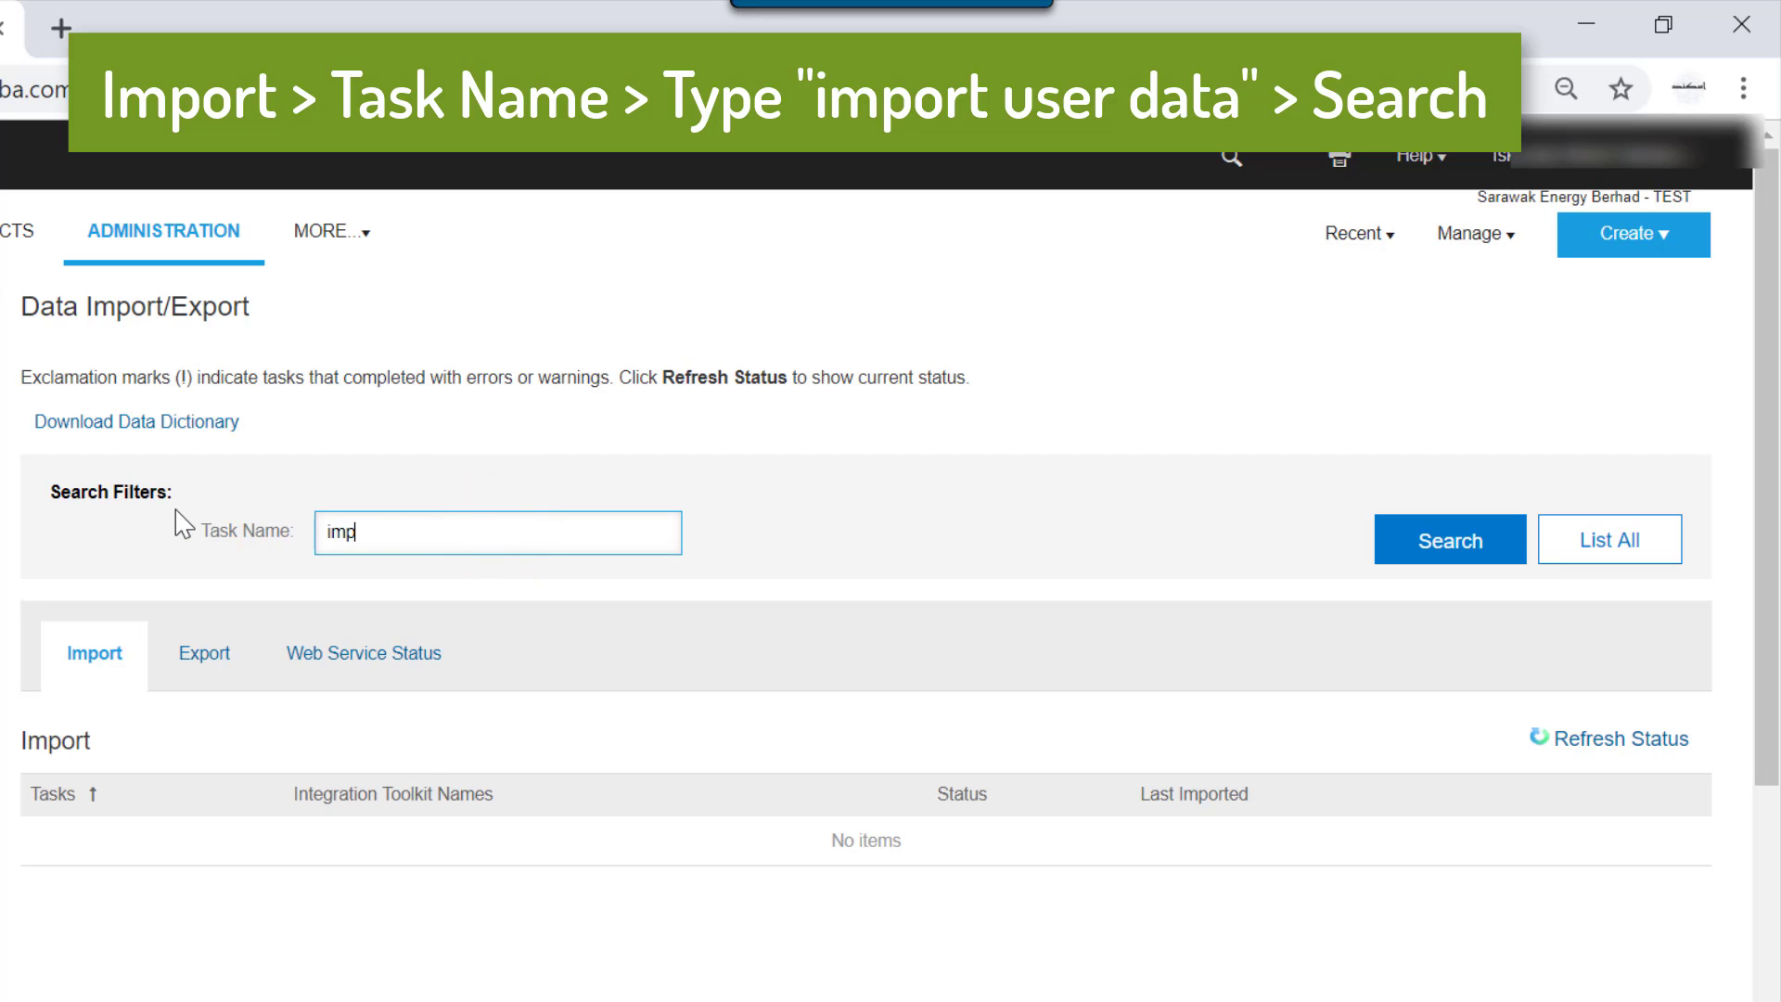
pyautogui.write('ort user data')
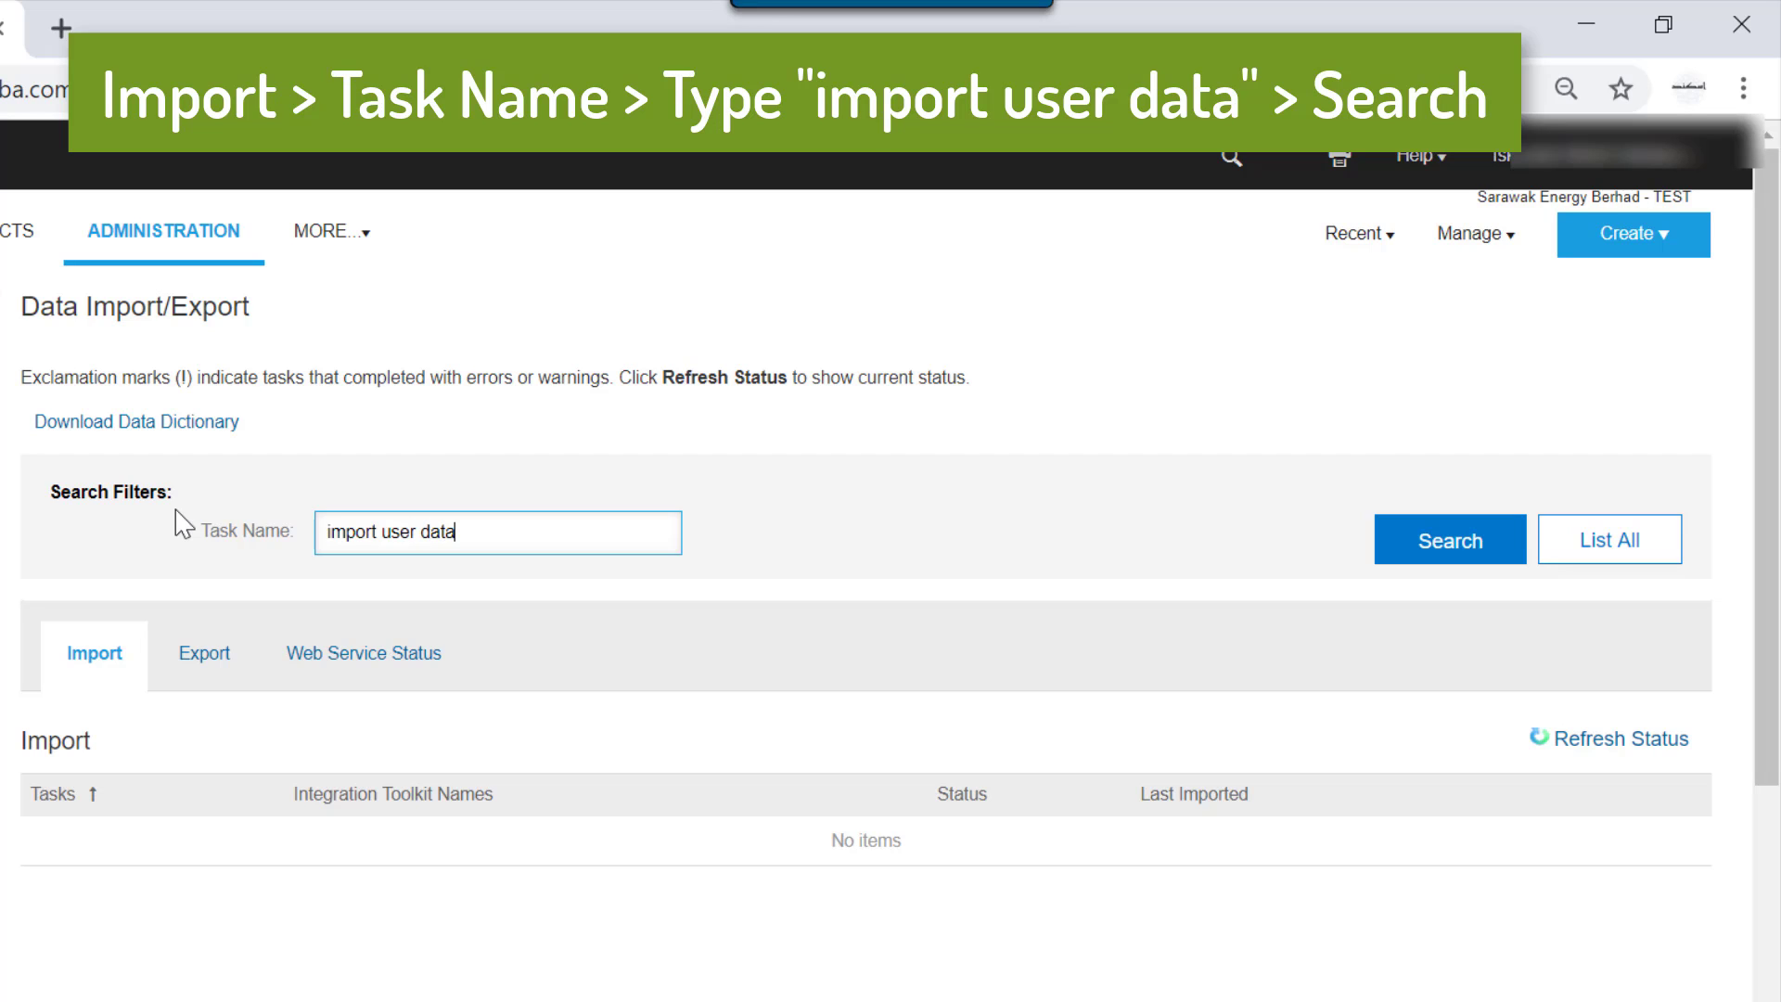
pyautogui.click(1473, 555)
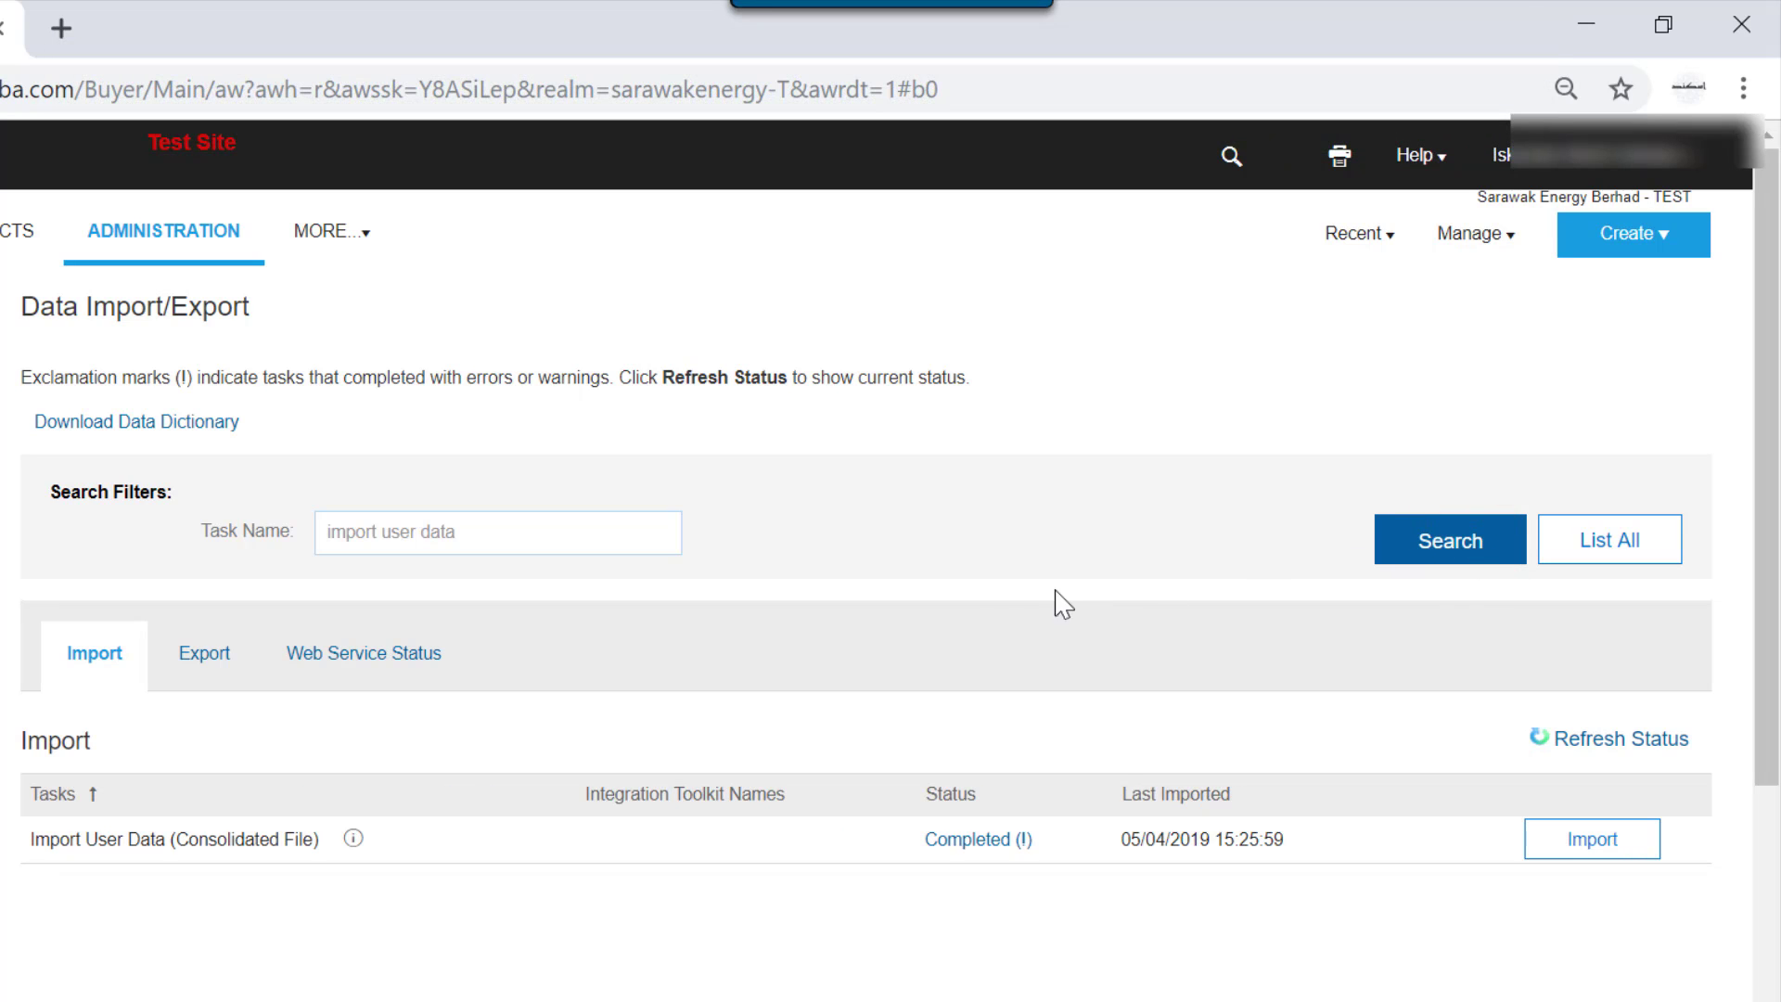
# Start the Import User Data (Consolidated File) task in Load mode and attach UserConsolidatedExport.csv.
pyautogui.click(1577, 843)
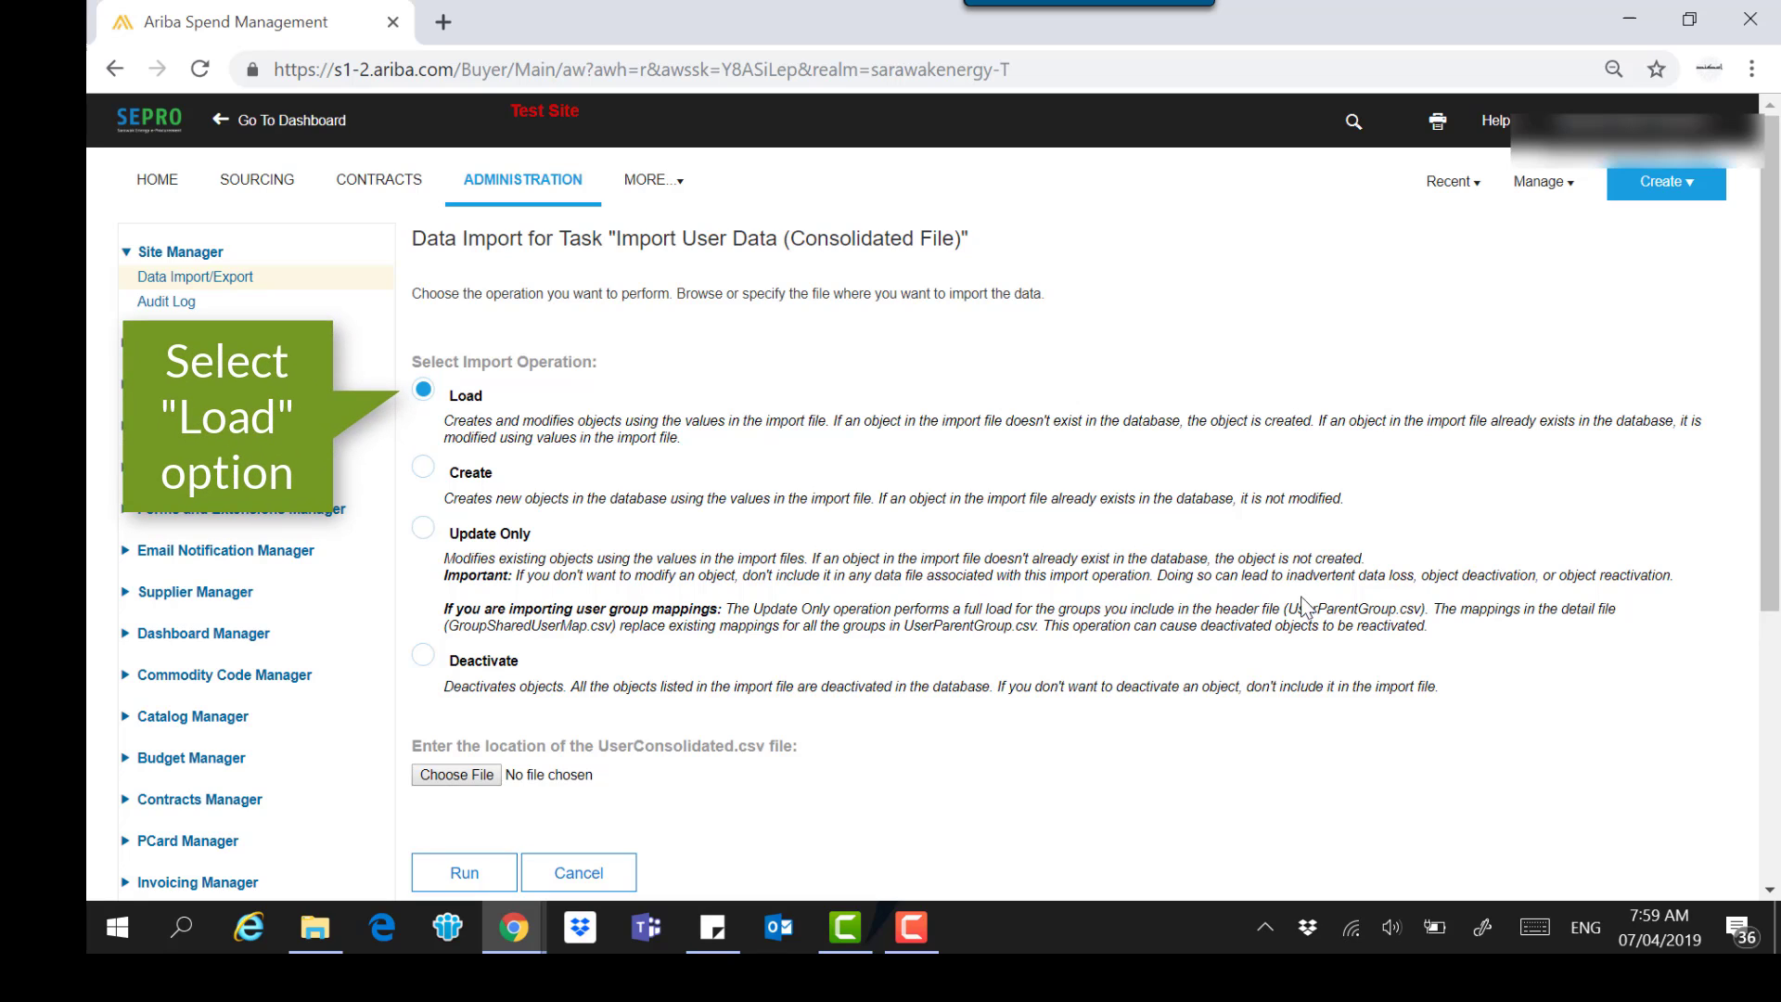
pyautogui.click(454, 776)
pyautogui.click(687, 484)
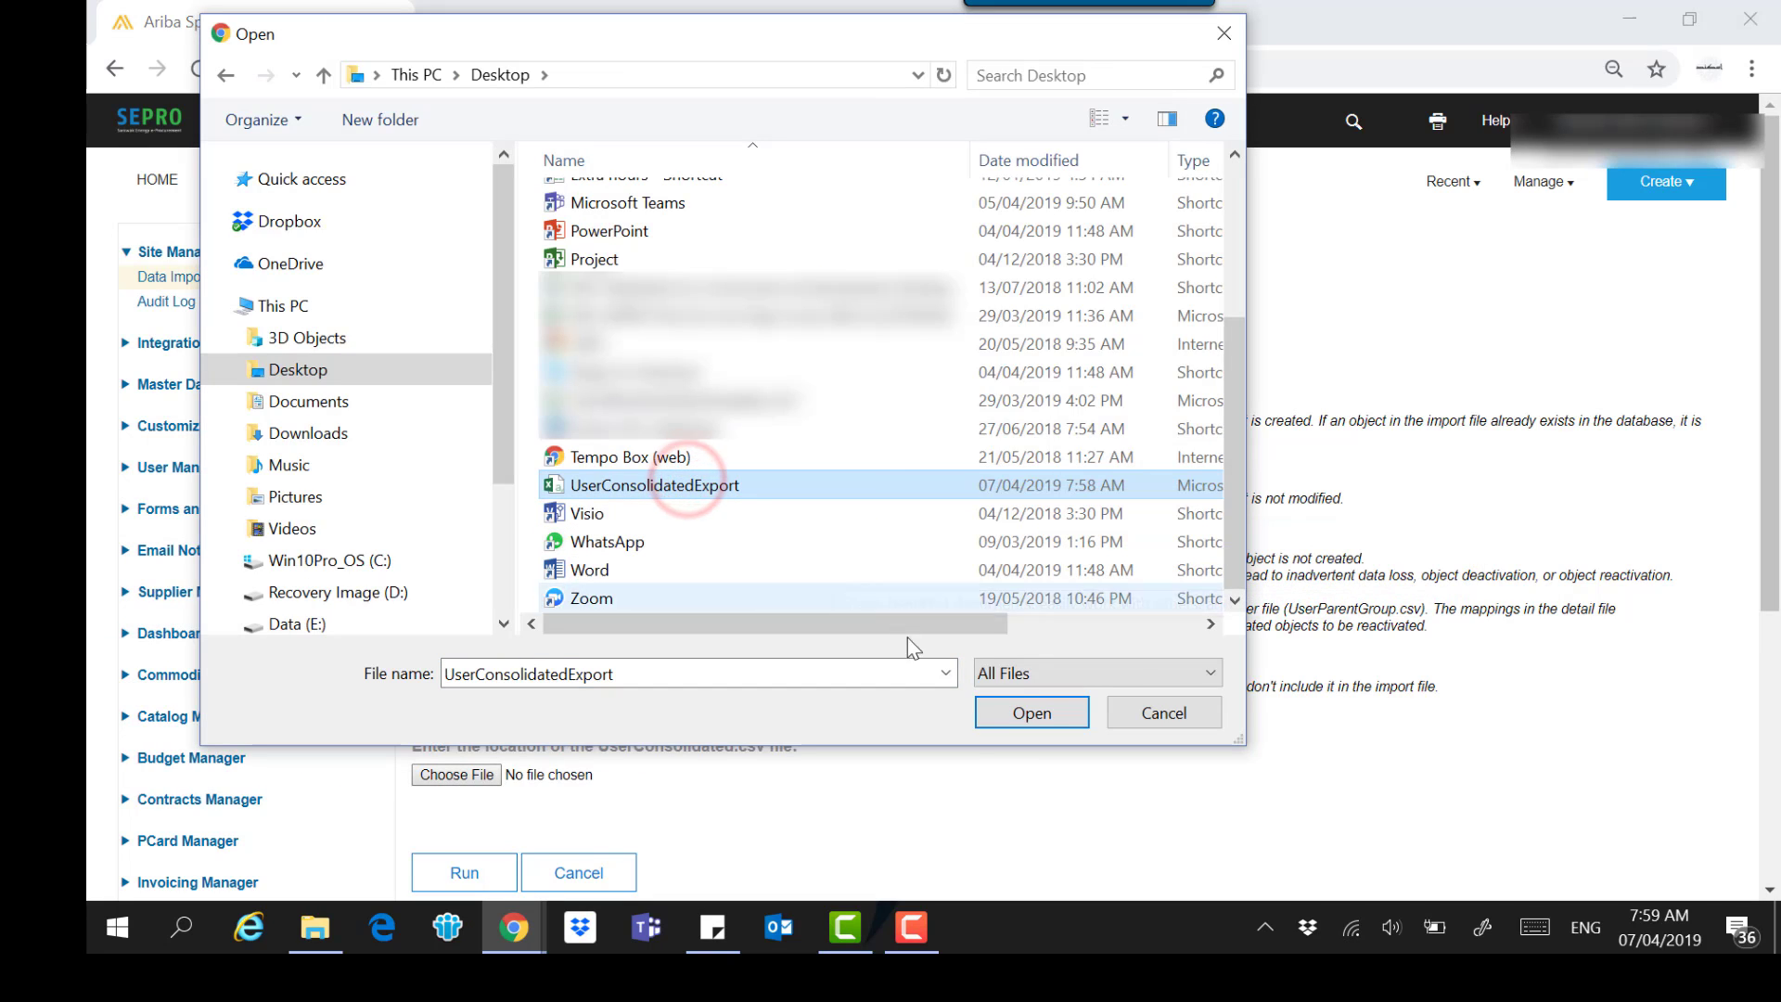
pyautogui.click(1028, 714)
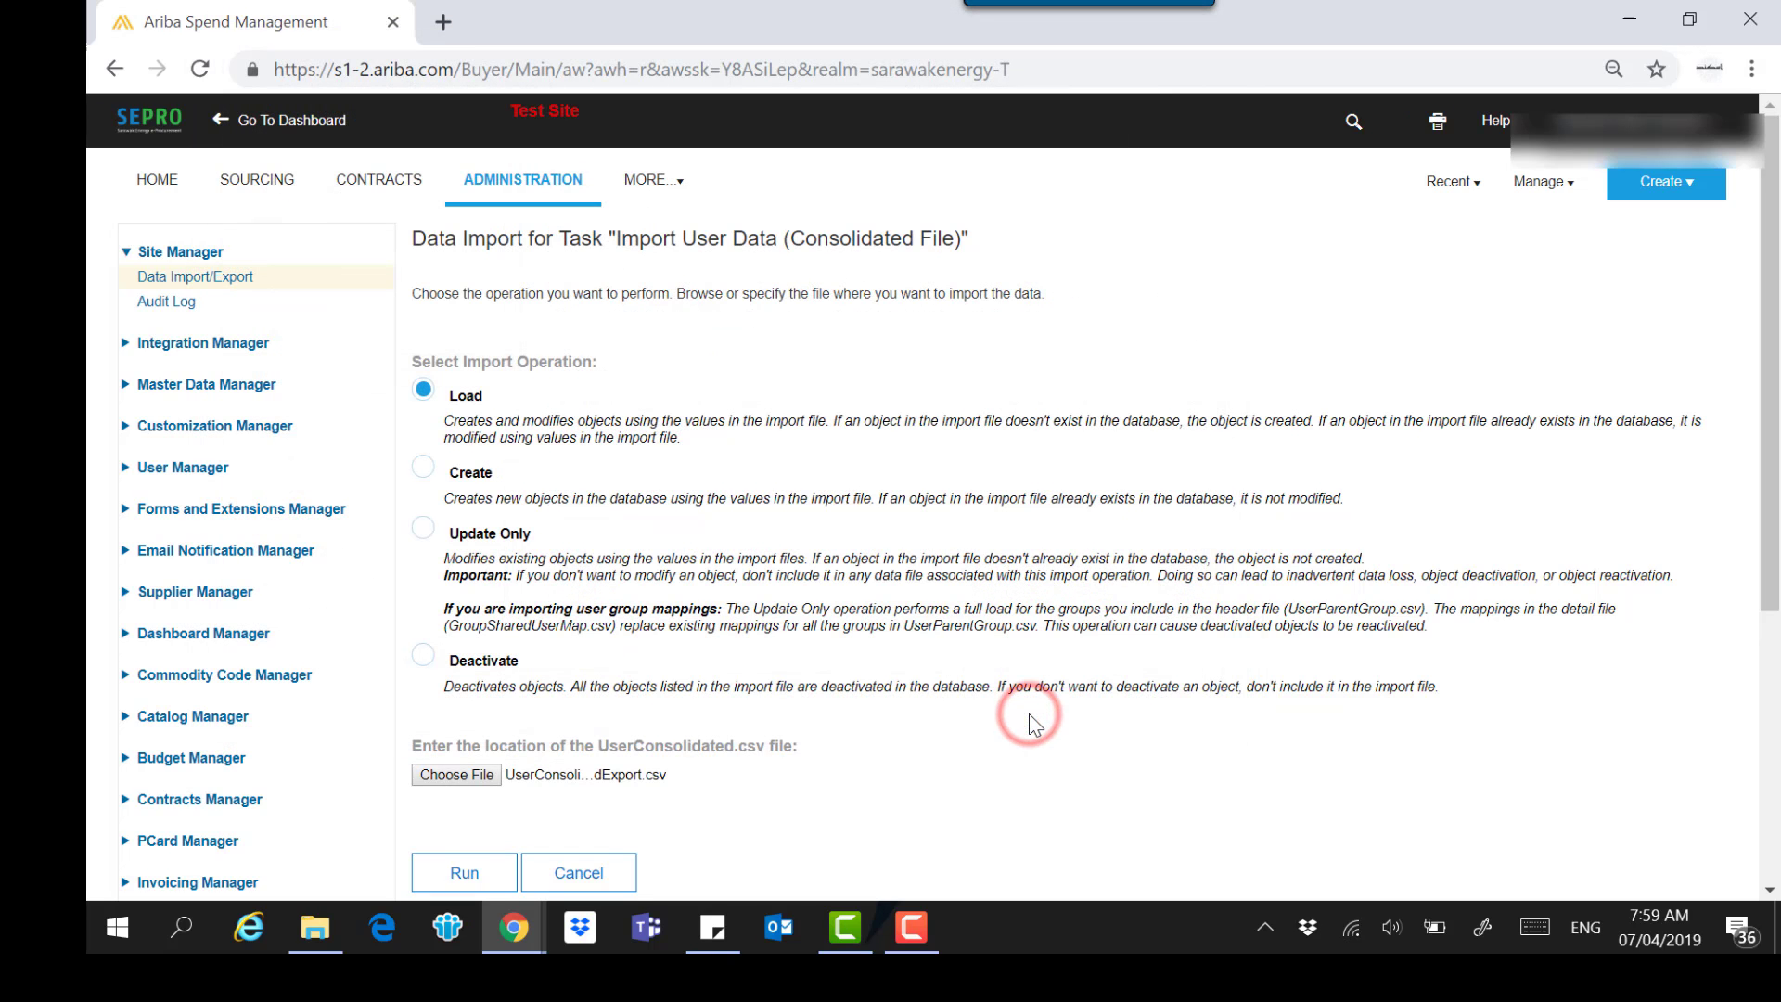